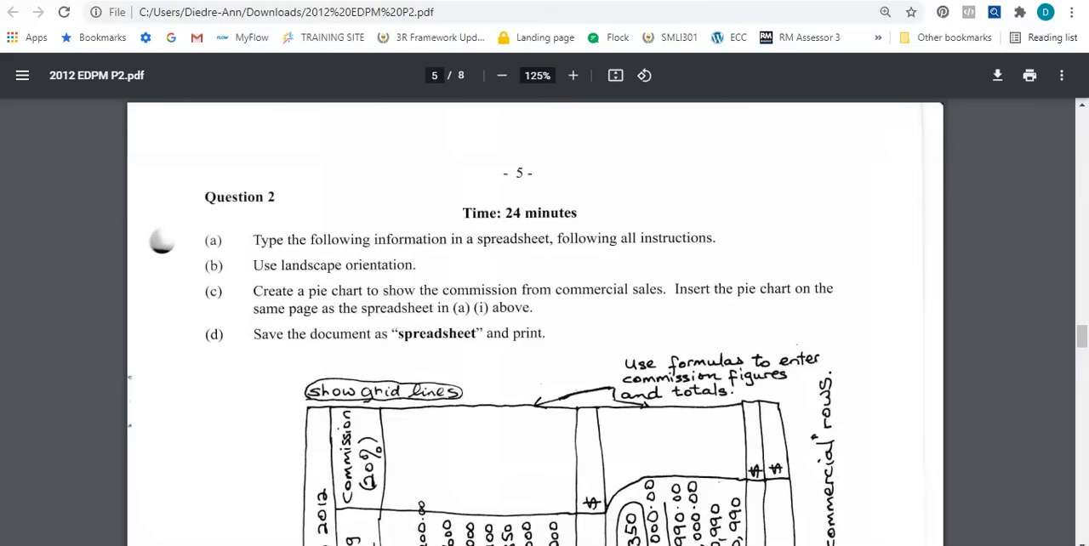
Rotate the exam PDF's pages until the handwritten Question 2 table on page 5 reads upright.
scroll(175, 428, down, 3)
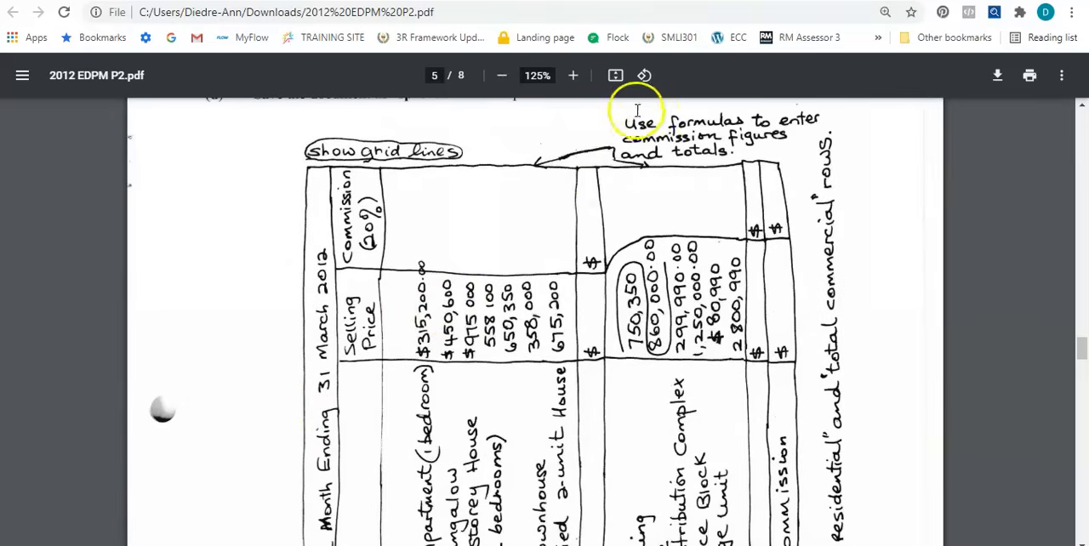
click(644, 75)
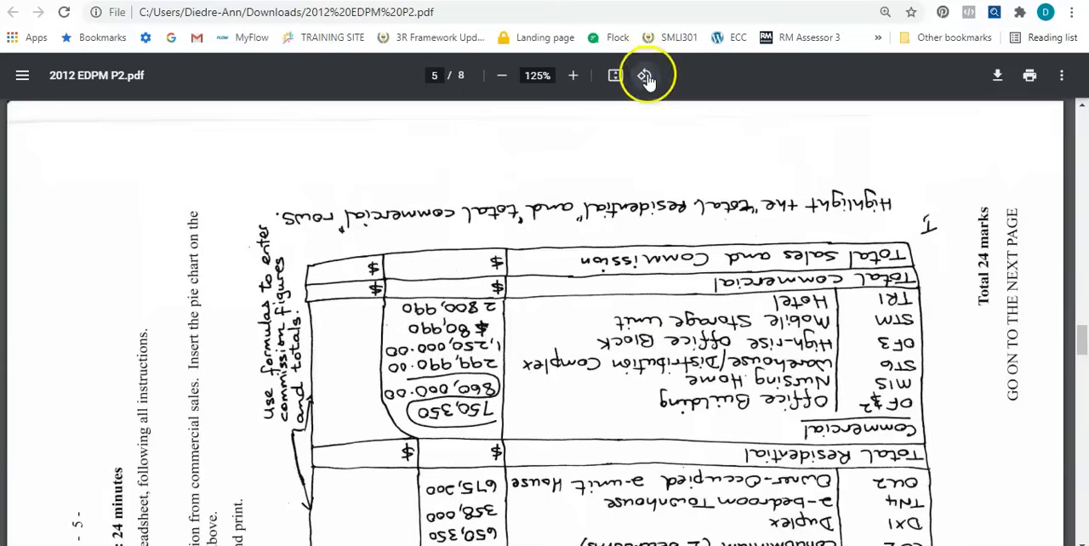
click(644, 76)
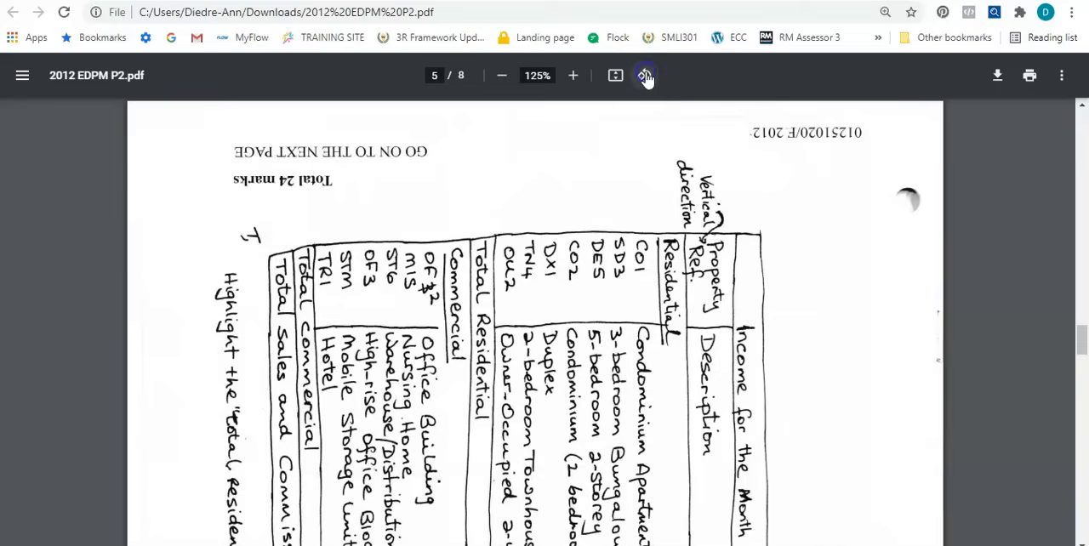
click(644, 76)
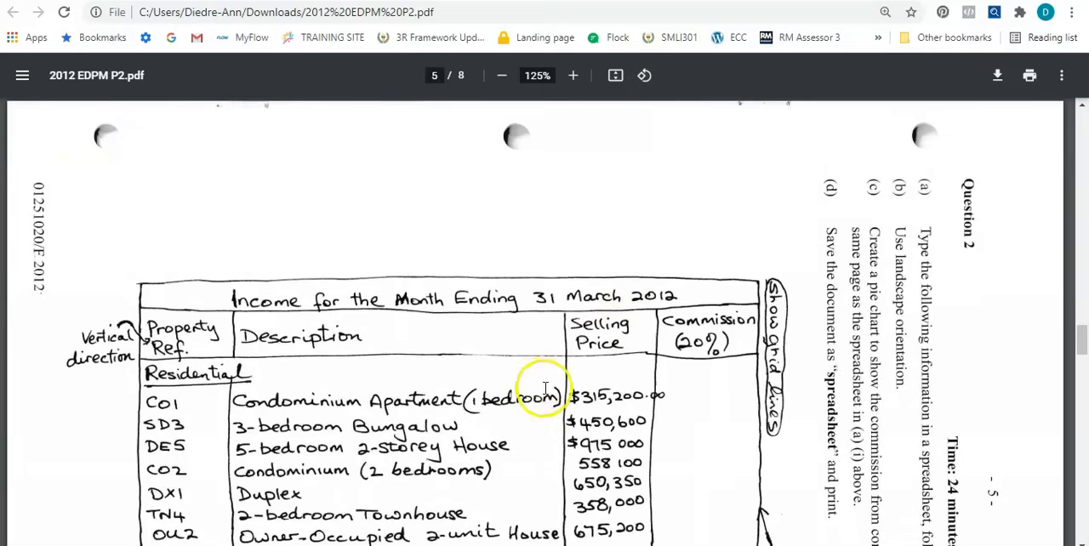
Examine the handwritten income table on page 5, including its headings, rows, totals and formatting notes.
scroll(547, 382, down, 2)
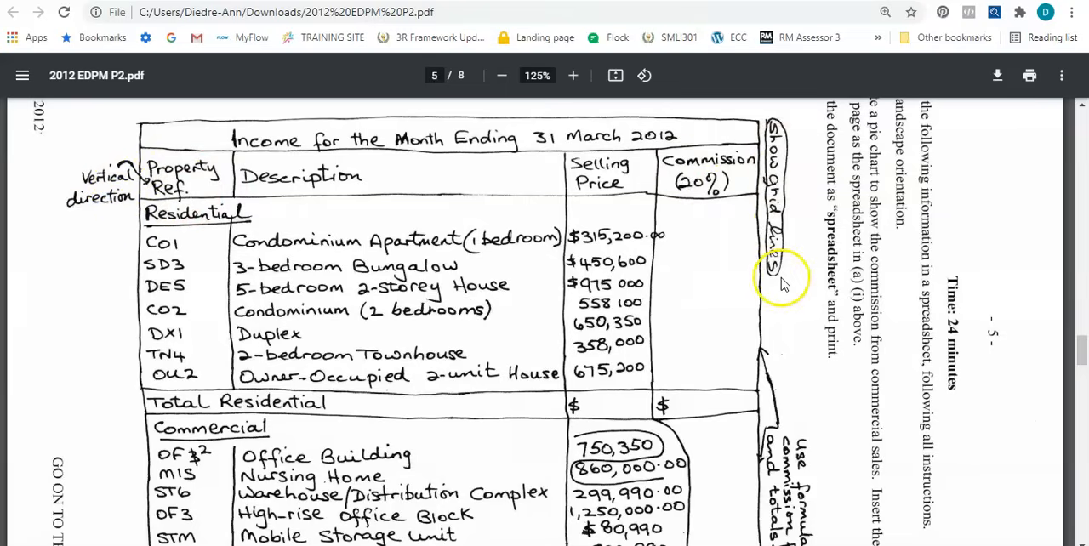
scroll(702, 326, down, 1)
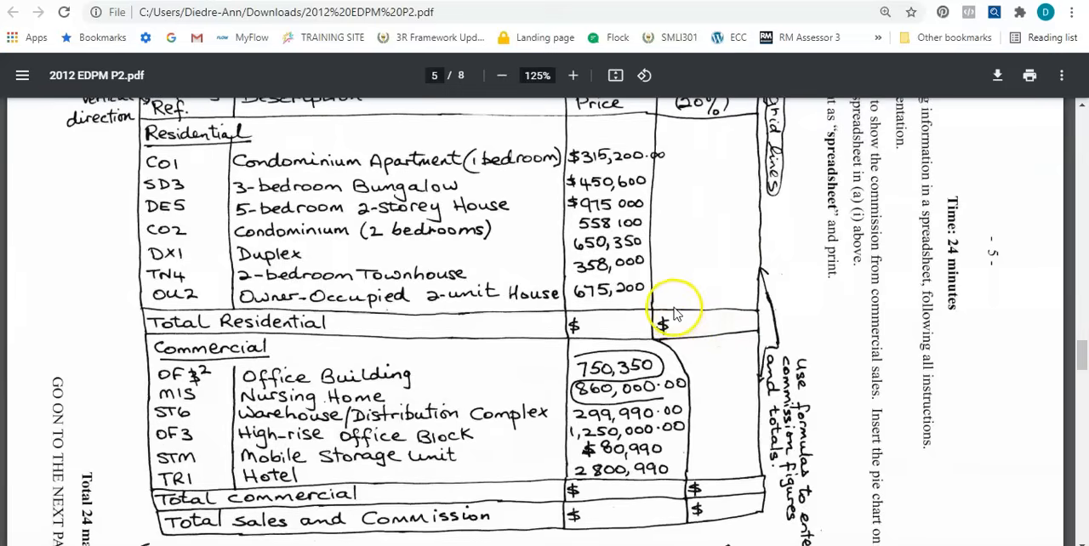
scroll(693, 324, down, 2)
scroll(675, 314, down, 1)
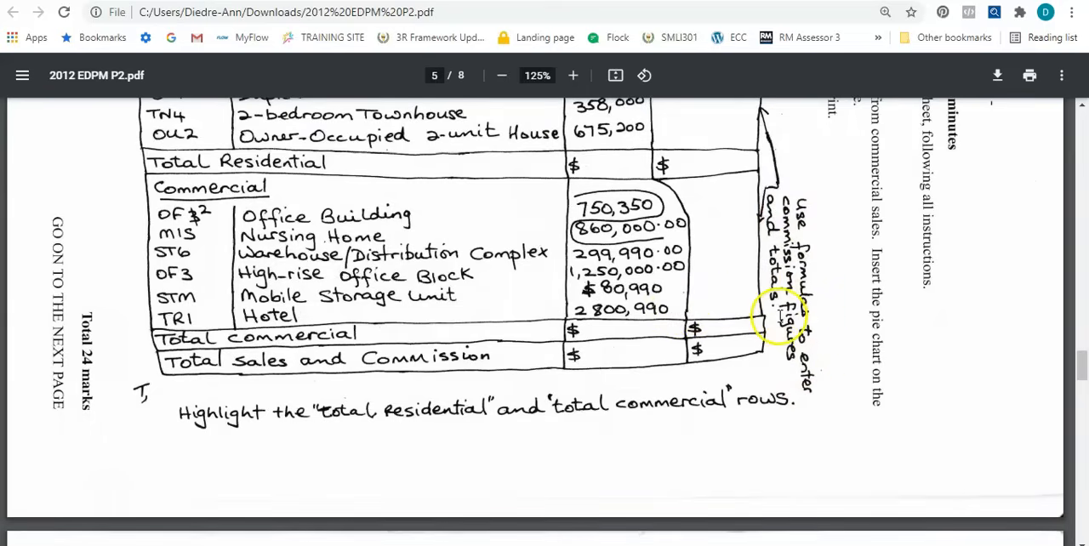
scroll(787, 349, up, 3)
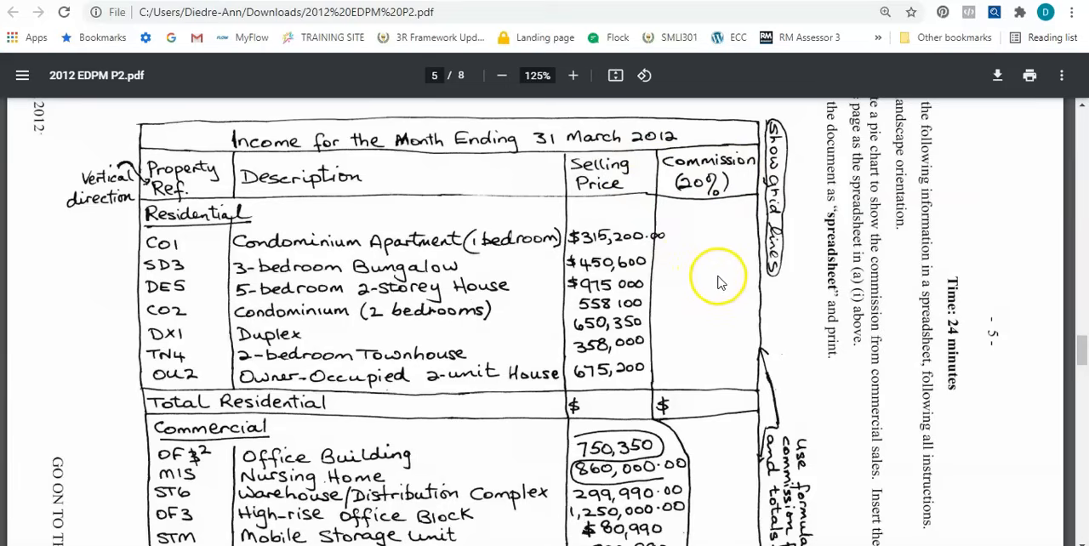
scroll(719, 281, down, 5)
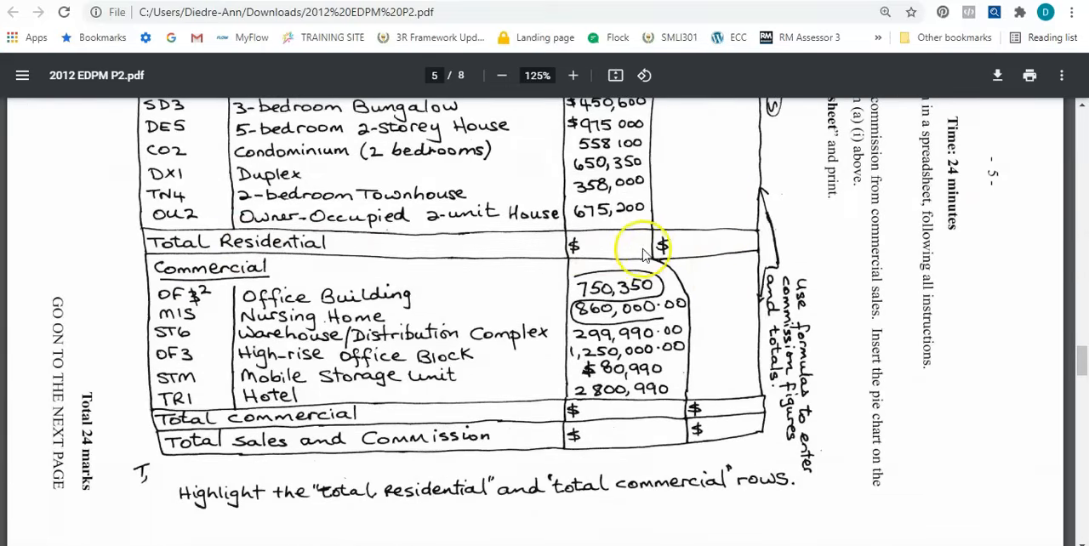
scroll(627, 307, down, 2)
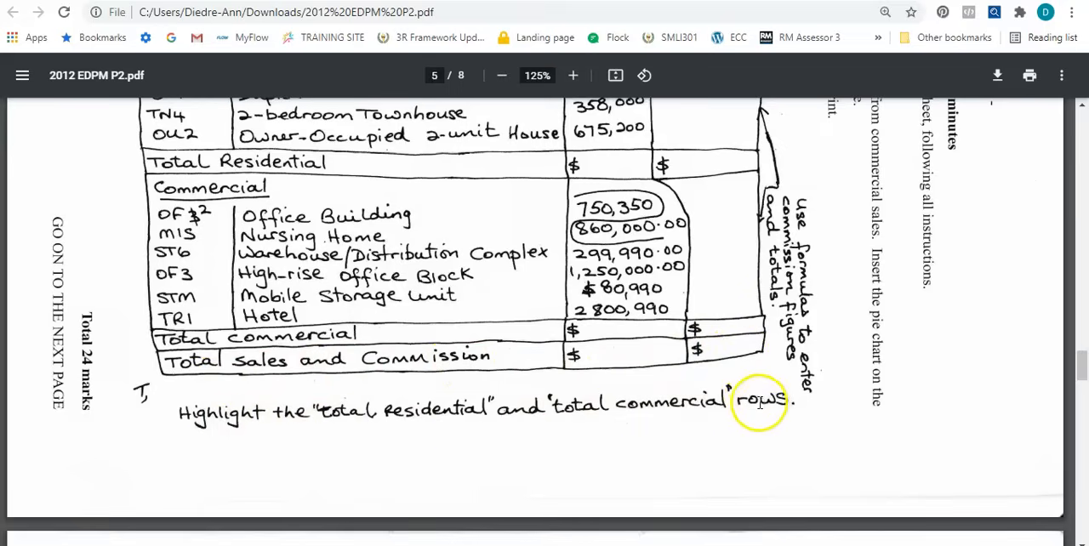
scroll(766, 407, up, 5)
scroll(760, 400, up, 1)
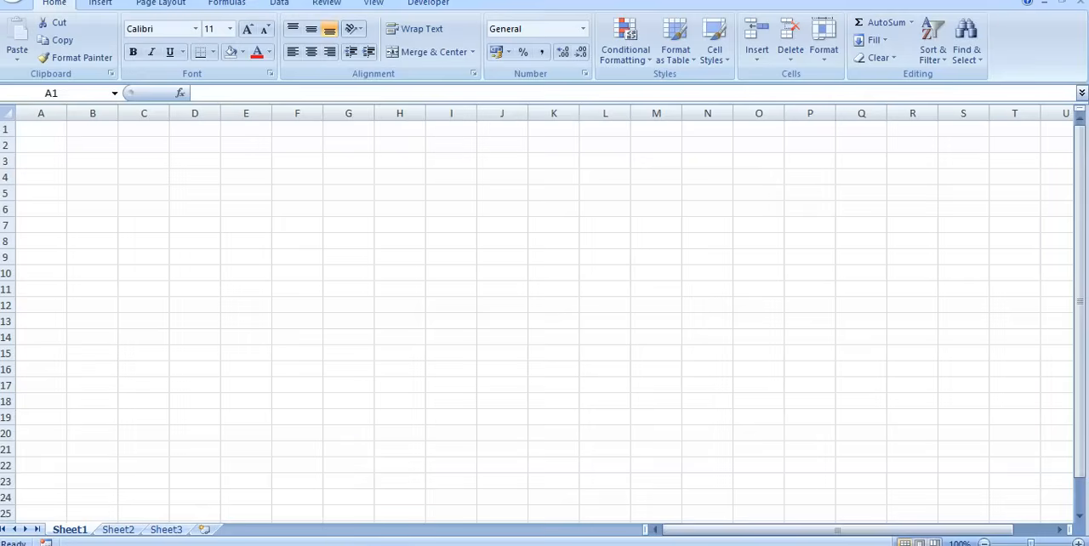
Arrange the blank Excel workbook and the exam PDF side by side, and reduce the PDF zoom to 100%.
right_click(807, 545)
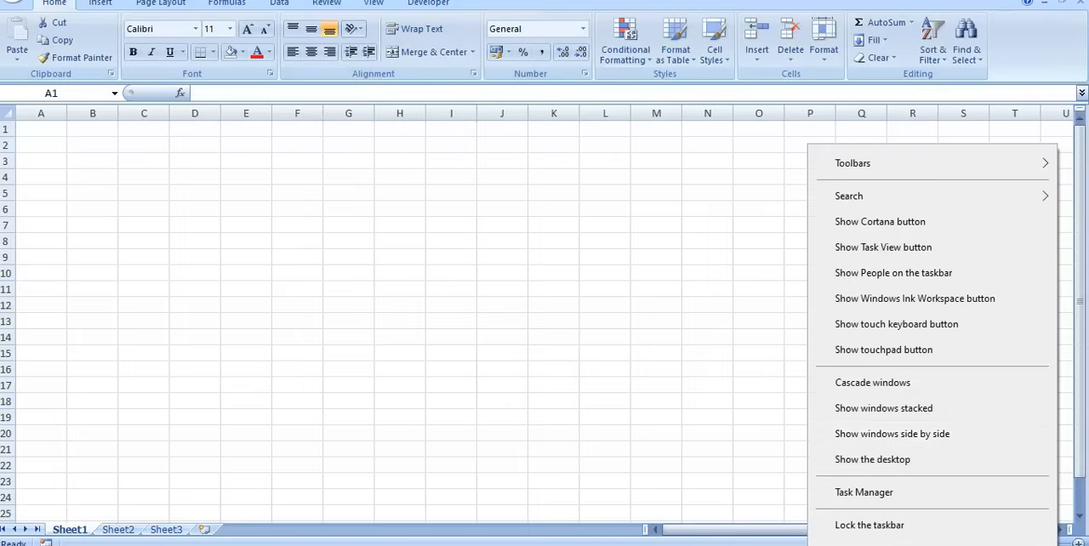
key(Escape)
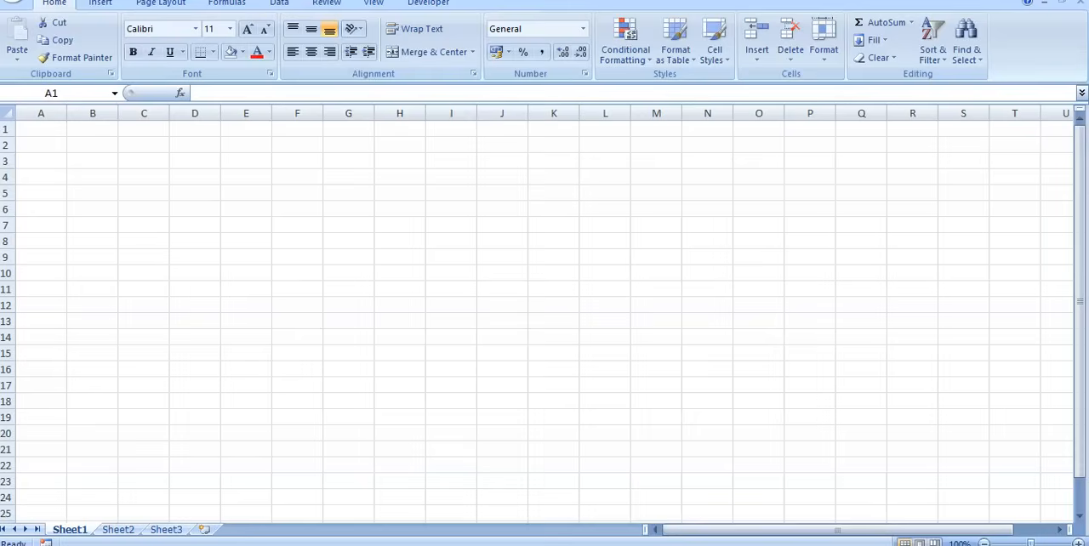
right_click(833, 545)
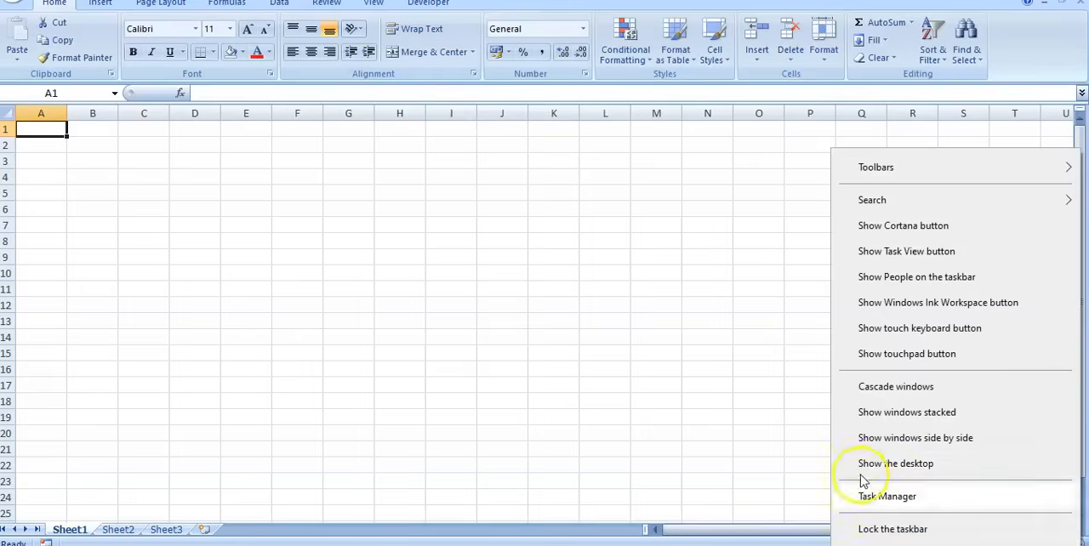
click(885, 438)
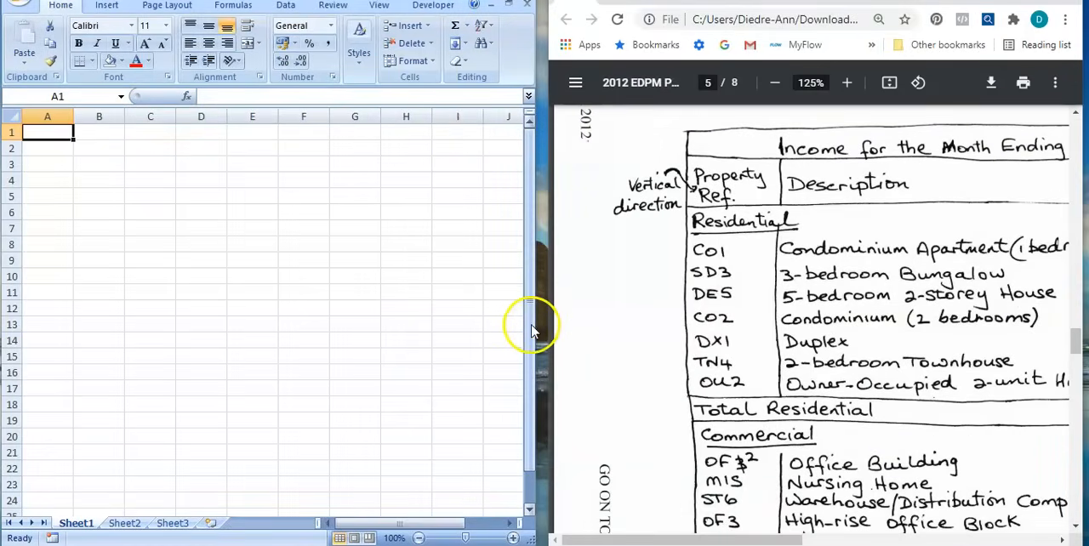
mouse_move(537, 322)
mouse_down()
mouse_move(557, 326)
mouse_move(547, 330)
mouse_up()
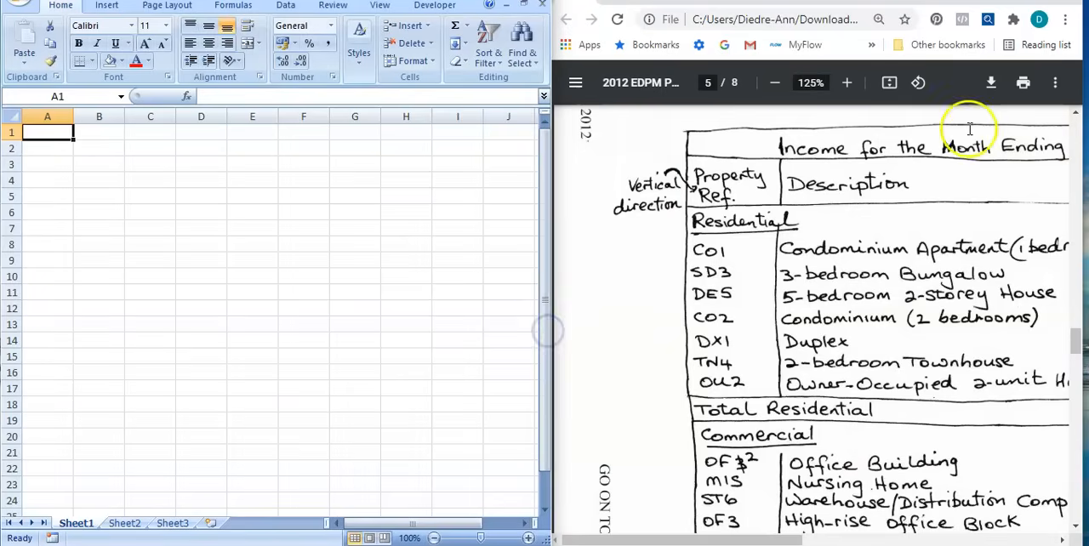
click(778, 84)
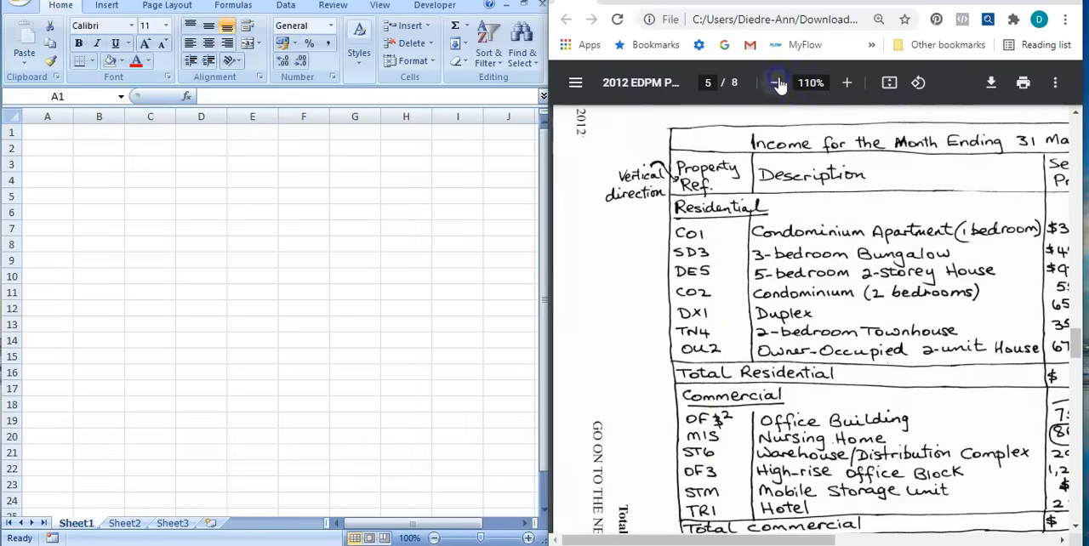
click(777, 85)
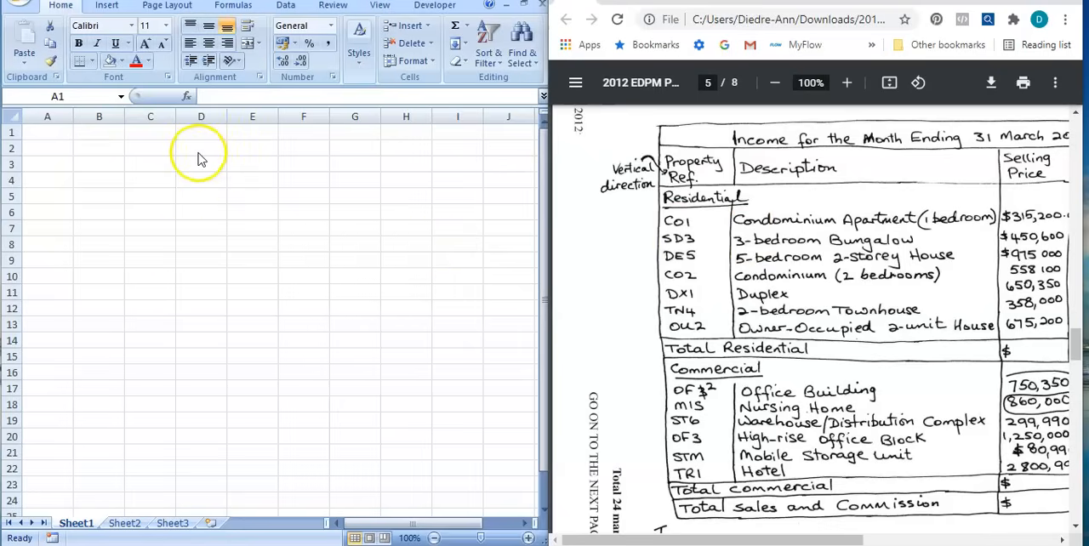
Enter the title "Income for the month ending March 31, 2012" in cell A1.
click(59, 132)
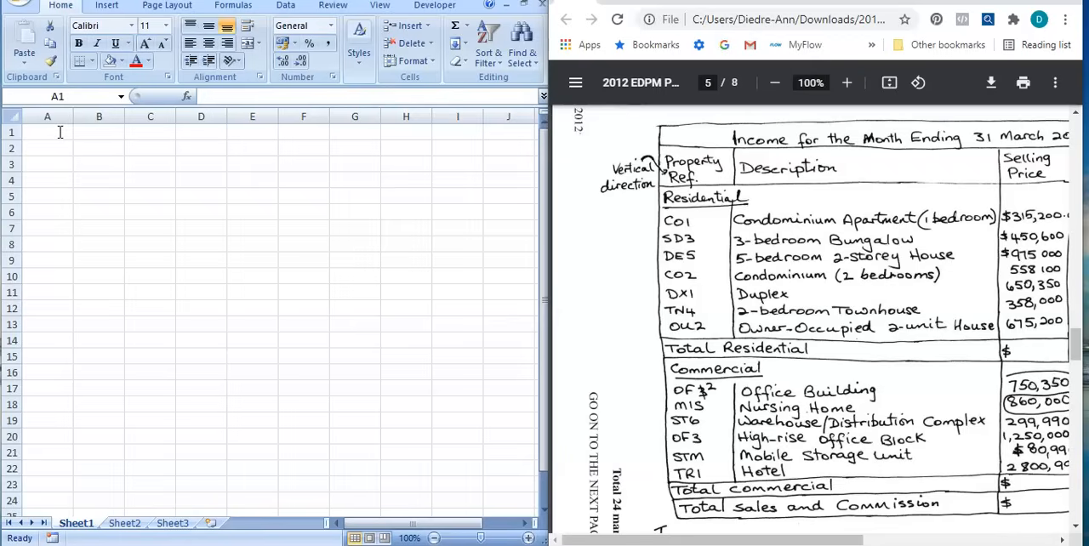
text(Income for the month ending March 31, 2012)
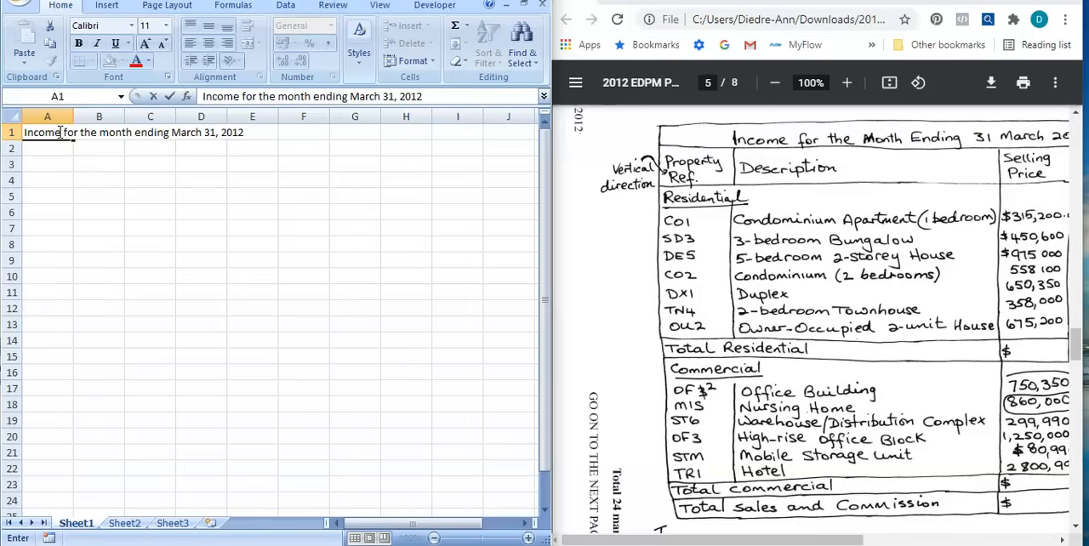
click(217, 244)
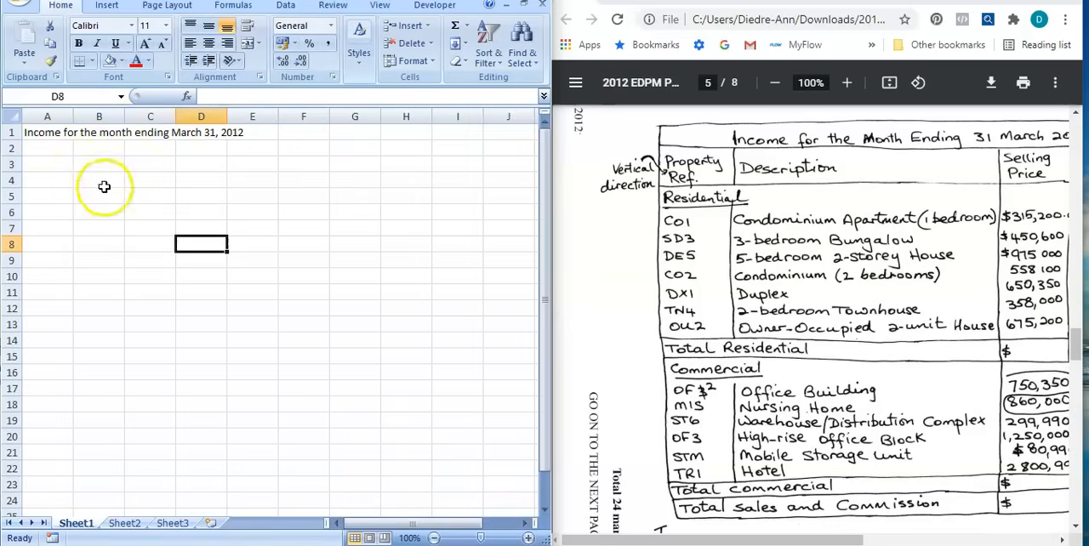
Enter the column headings "Property Ref" in cell A2 and "Description" in cell B2.
click(31, 150)
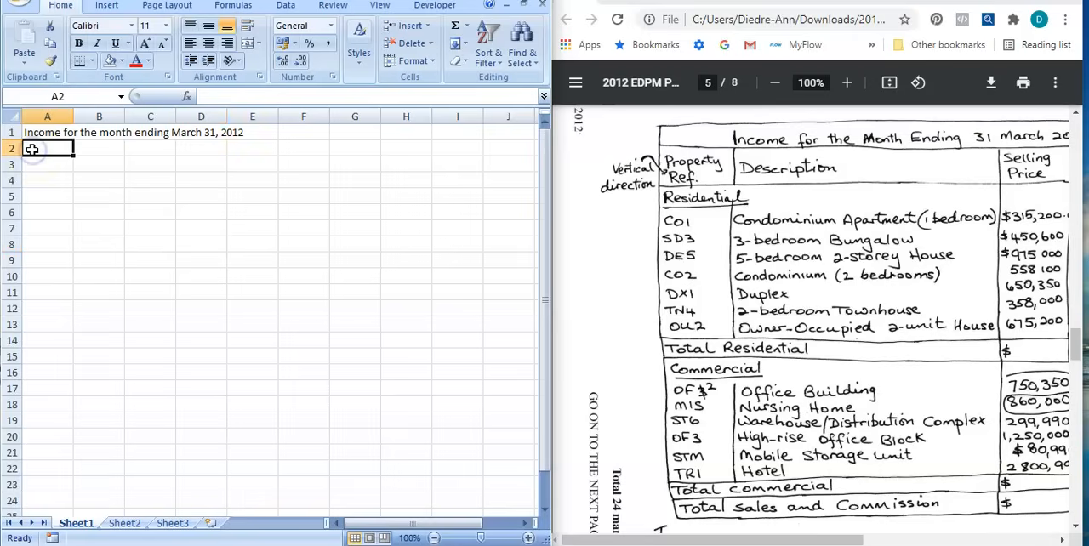
text(Property)
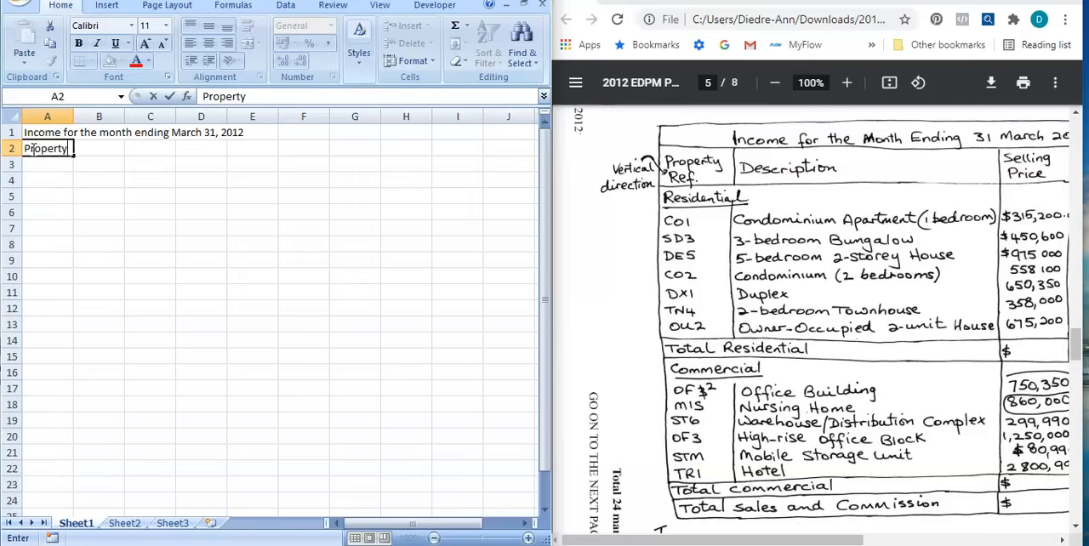
text( Ref)
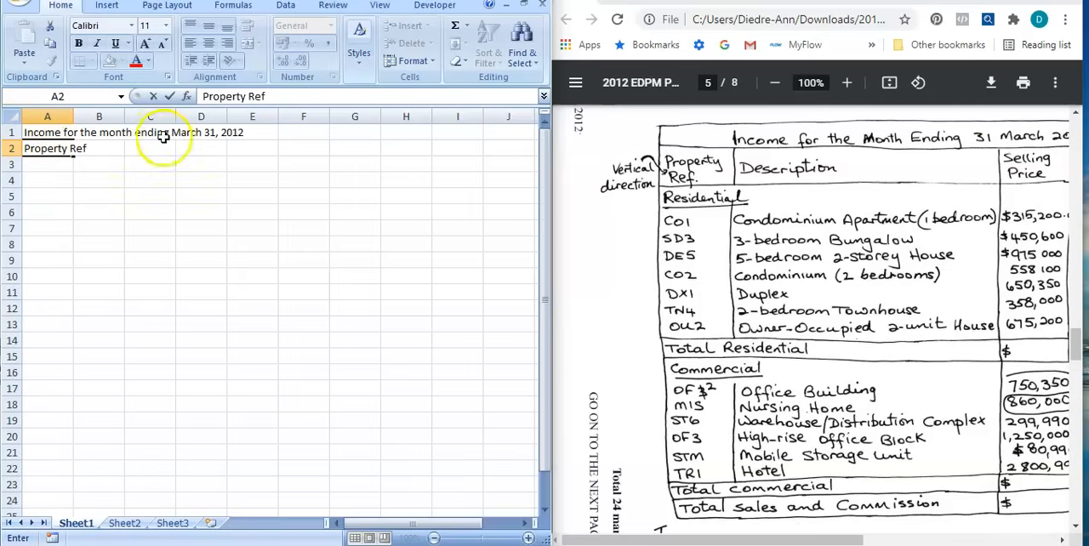
click(116, 195)
click(101, 148)
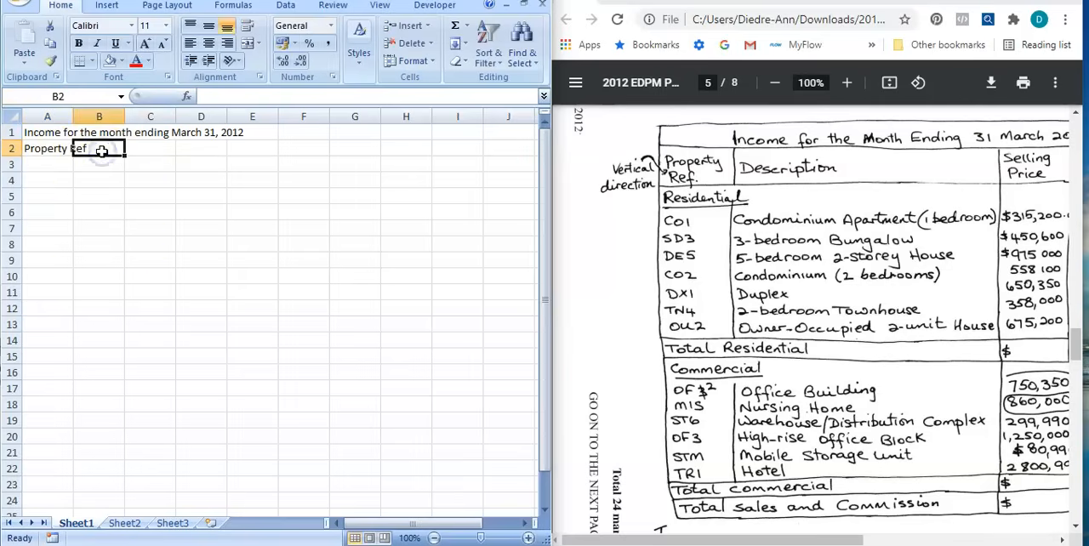
text(Description)
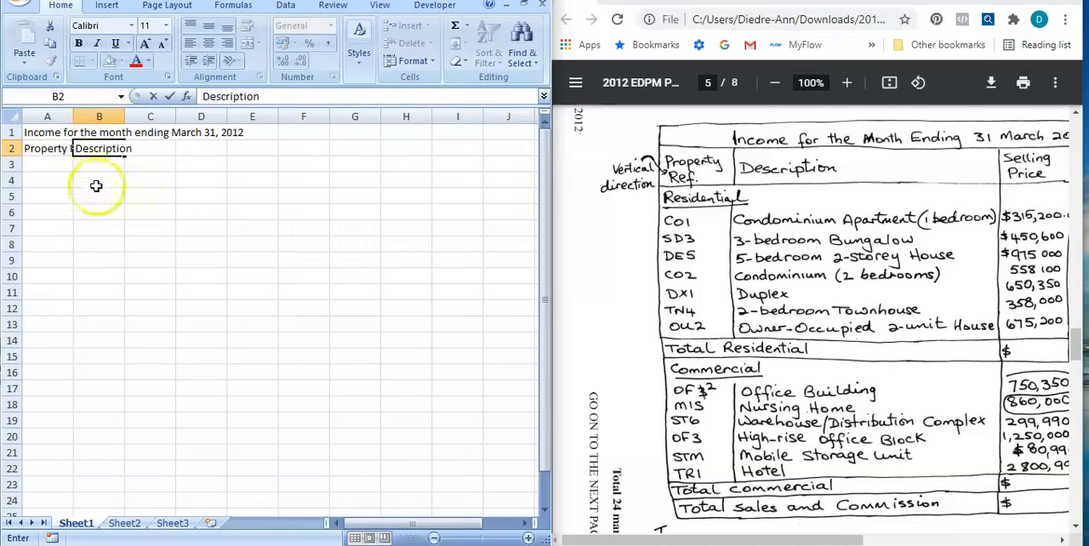
click(173, 194)
Enter the heading "Selling Price" in cell D2 and bring the PDF table's Commission column into view.
click(188, 149)
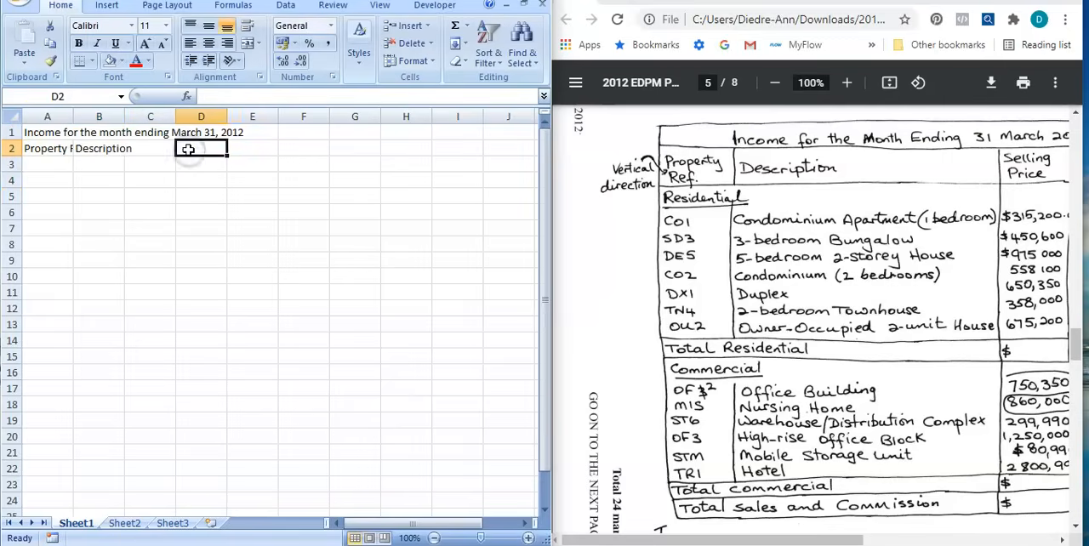
text(Sellin)
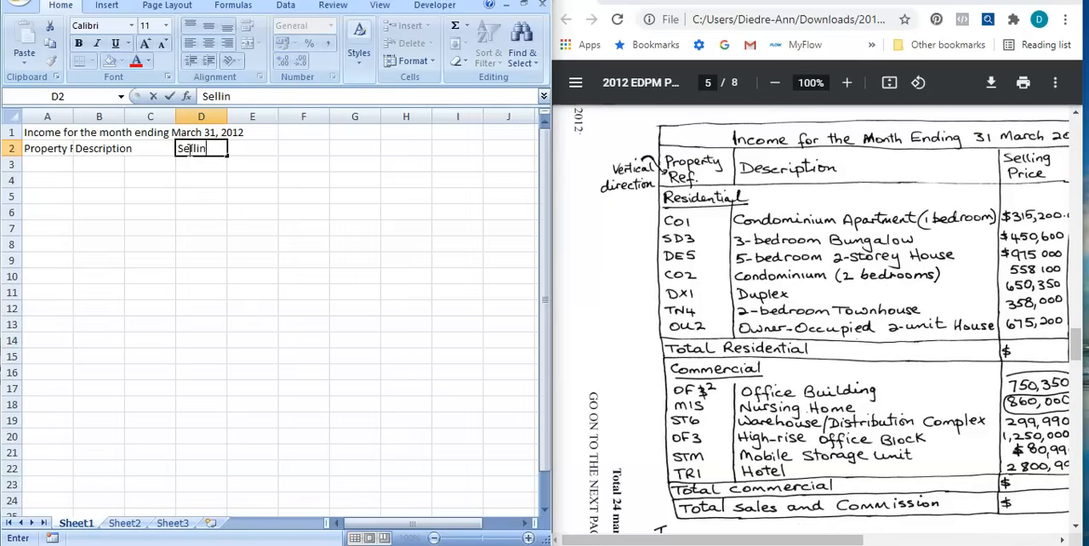
text(g Price)
click(1063, 541)
click(1063, 541)
click(1063, 541)
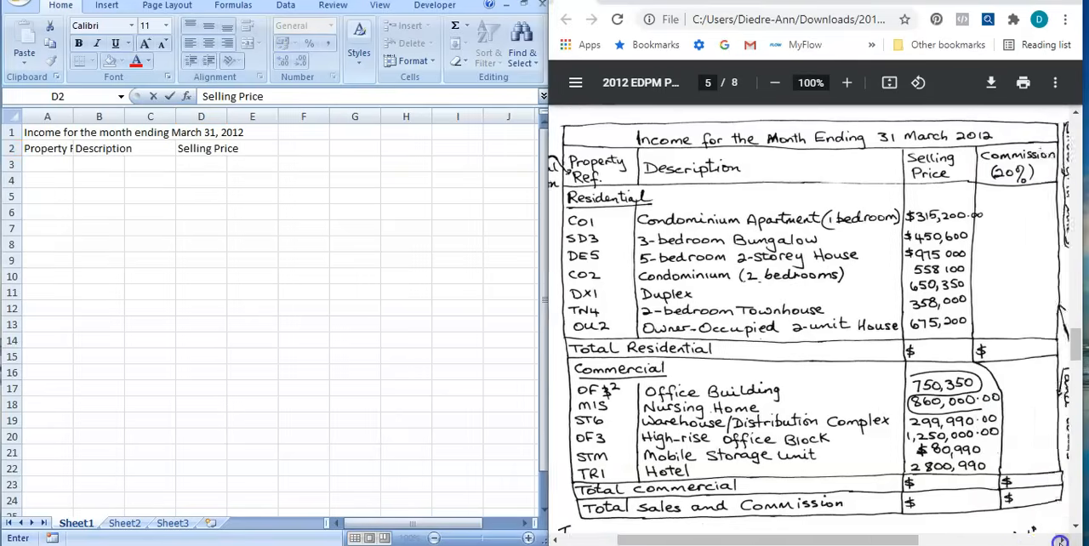
click(1063, 540)
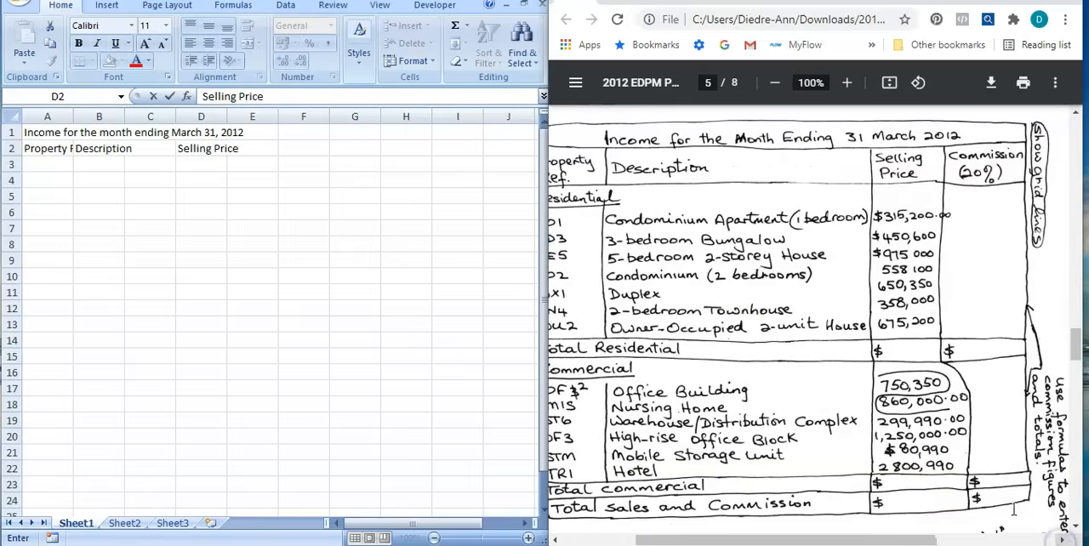
click(261, 184)
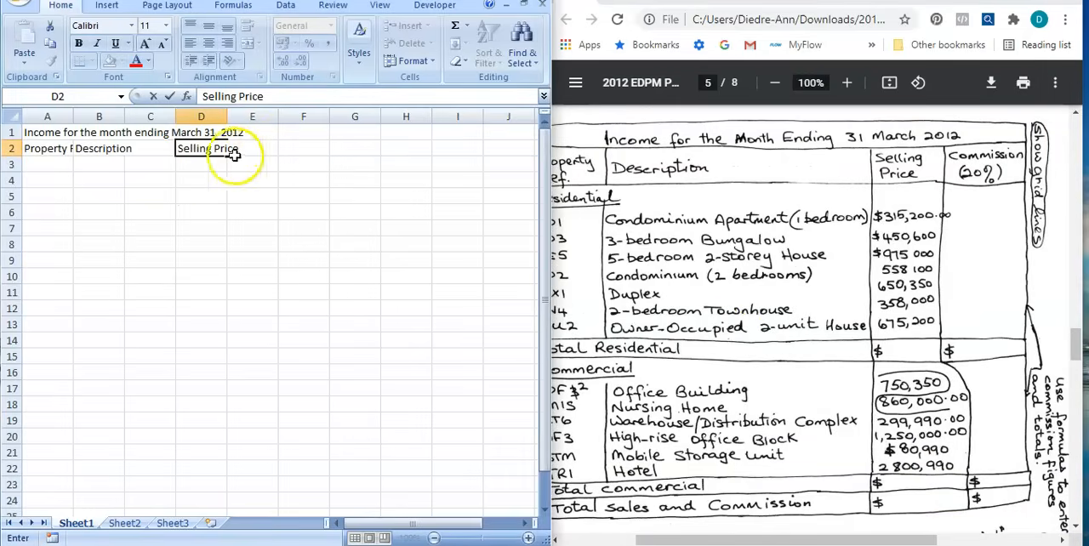
Enter the heading "Sellin Price" in cell C2, directly beside the Description heading.
click(100, 148)
click(150, 148)
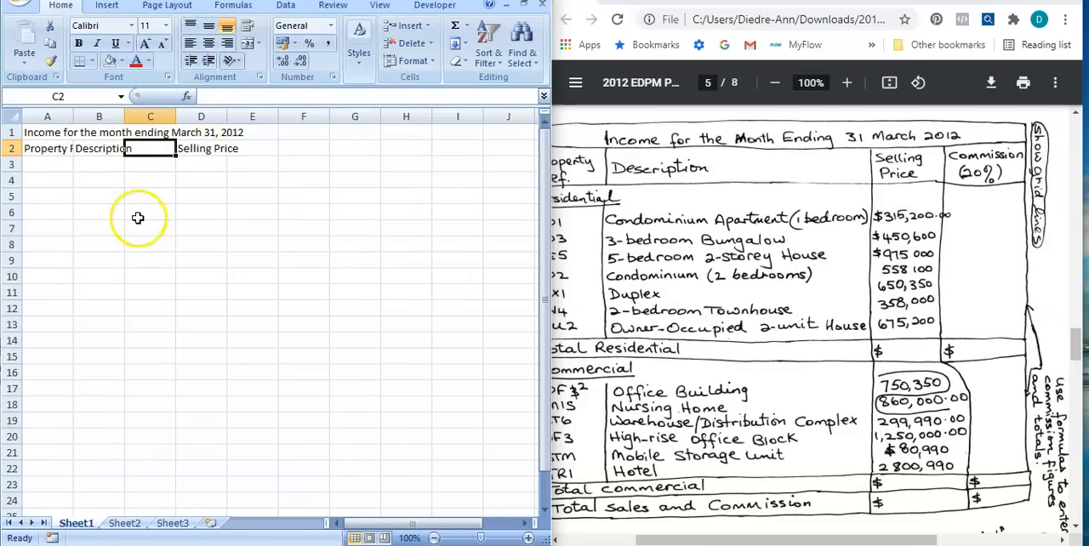
text(Sellin Price)
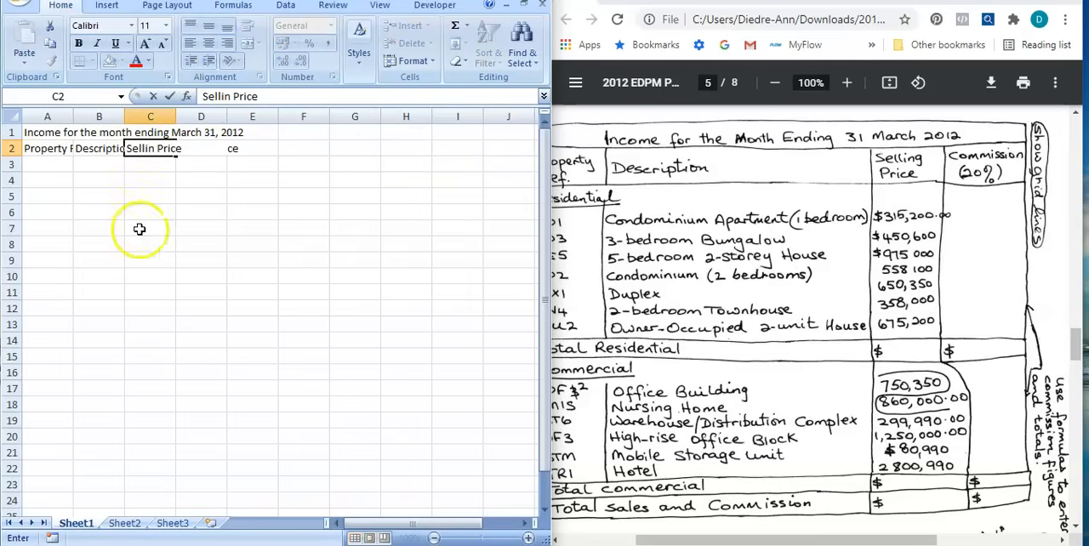
click(156, 255)
Replace the duplicate Selling Price heading in cell D2 with "Commission (20%)".
click(199, 151)
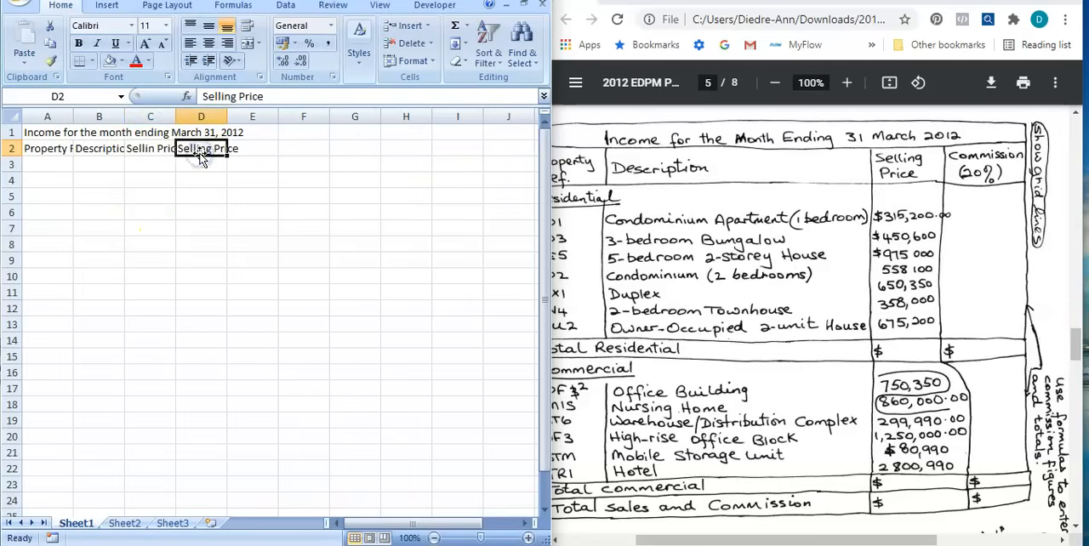
key(Delete)
text(C)
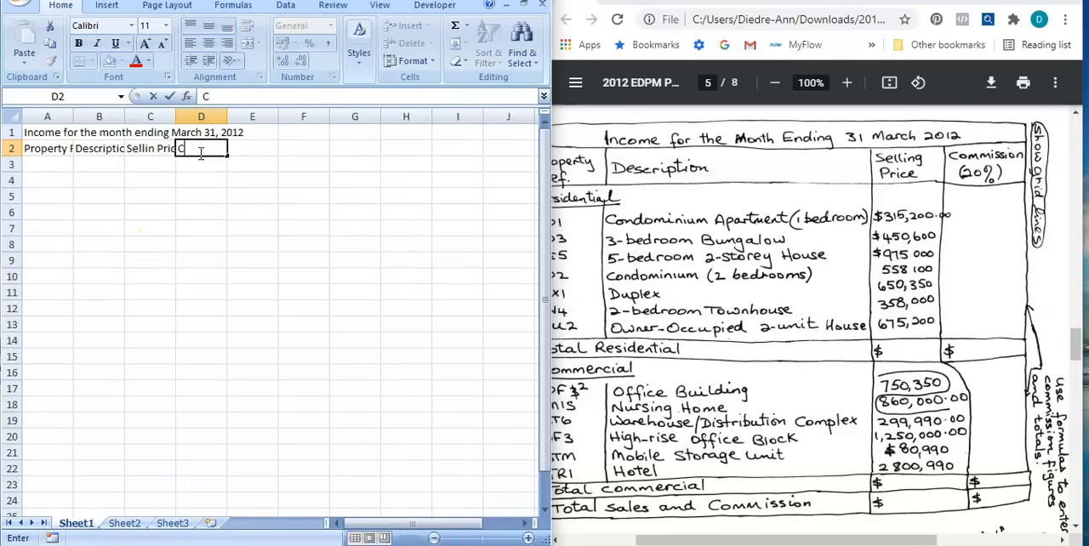
text(ommission (20%)
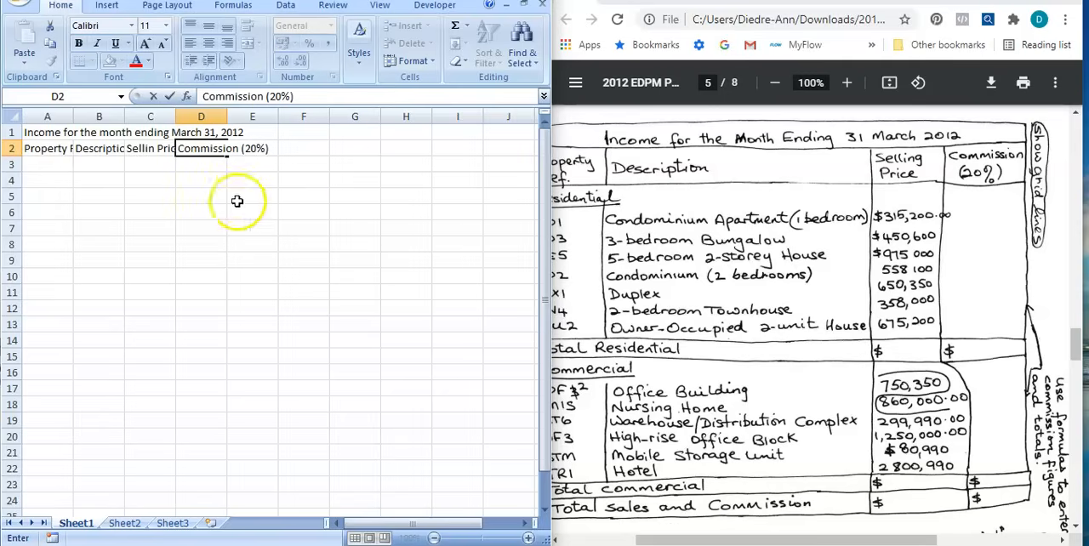
click(311, 225)
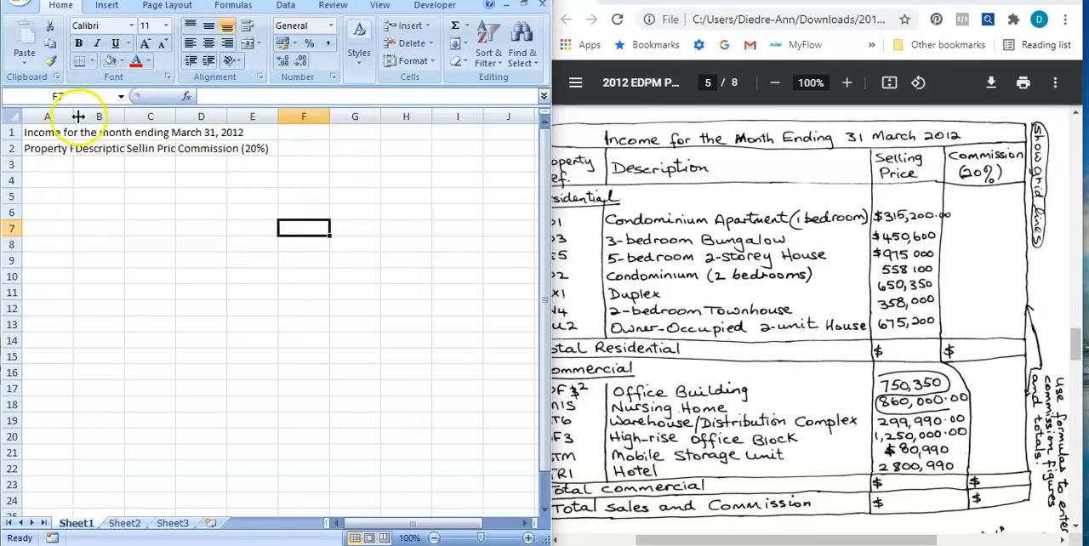
Widen the table columns to fit their headings, and merge and center the title across cells A1 to D1.
drag(73, 117, 390, 118)
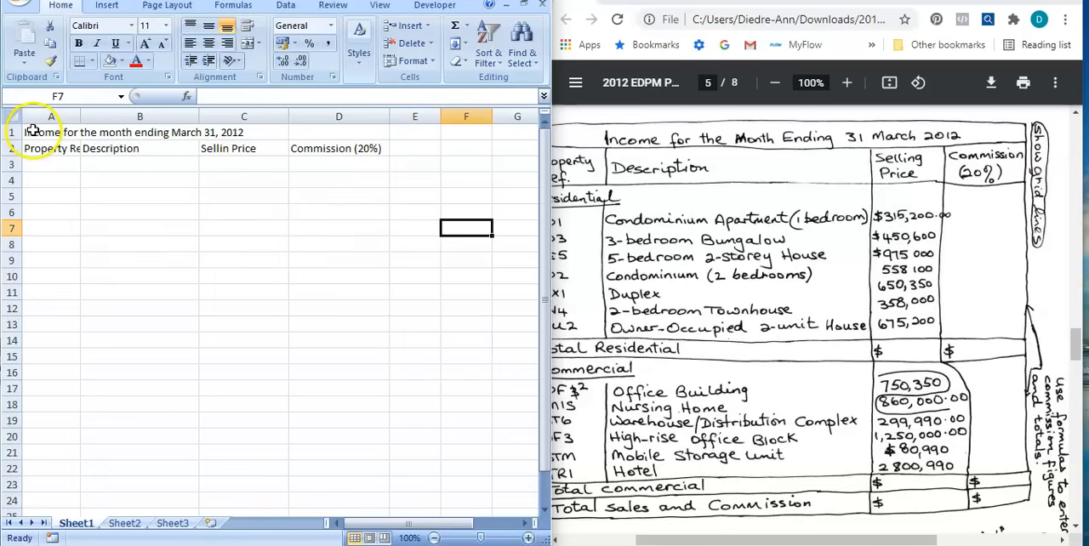
drag(30, 131, 333, 134)
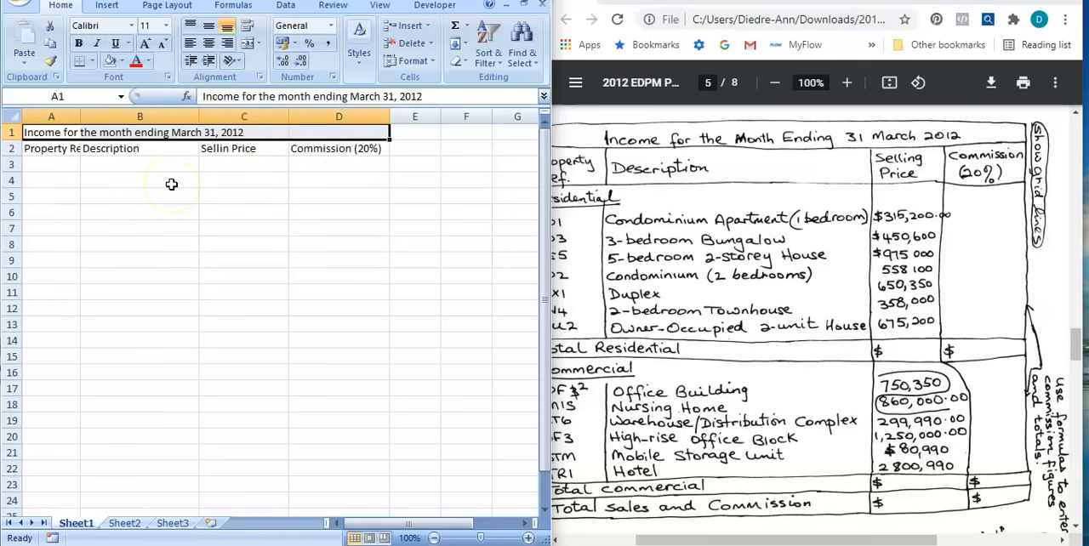
click(245, 44)
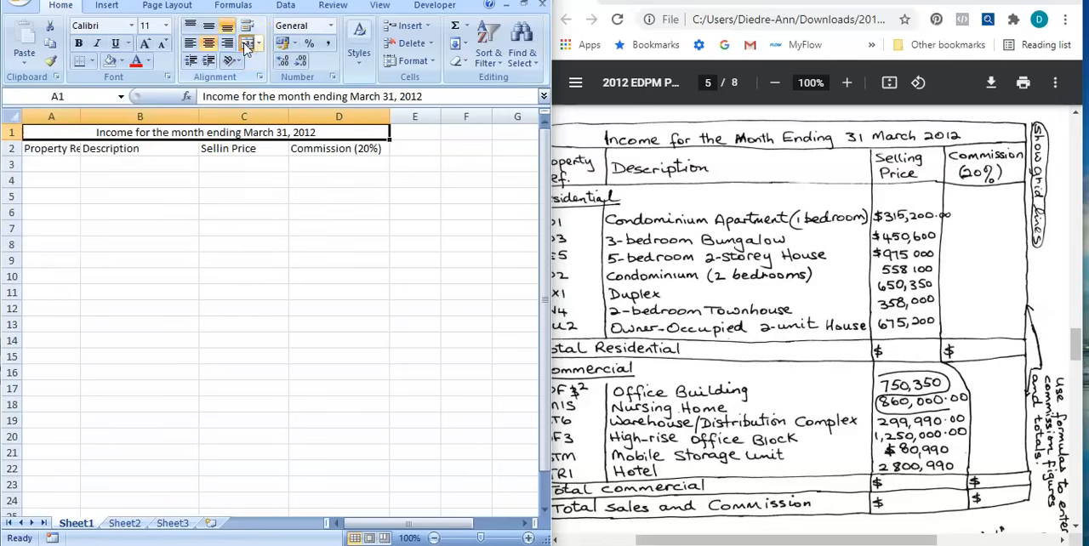
click(166, 228)
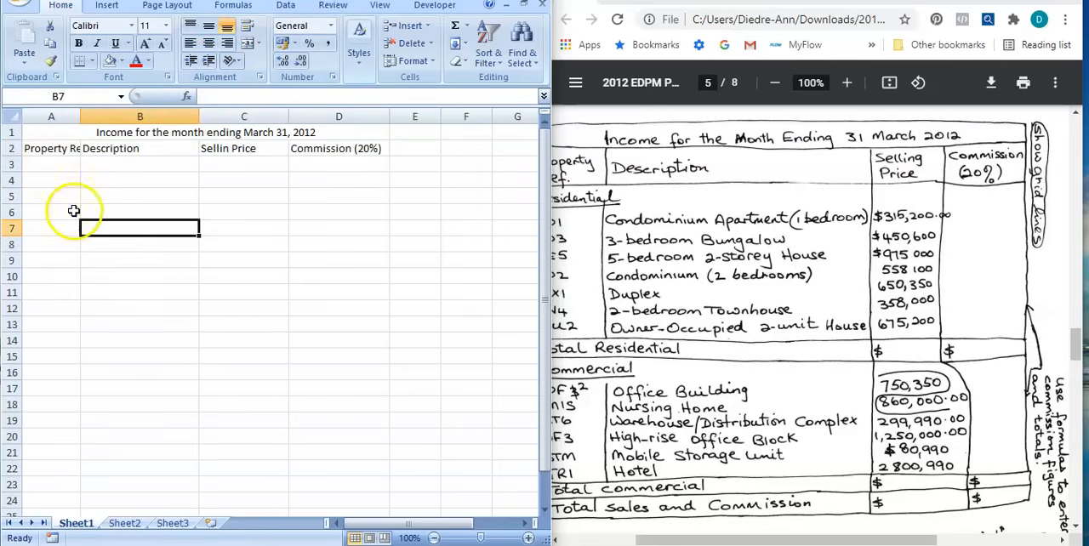
Bring the PDF table's Property Ref. column into view and enter the section heading "Residential" in cell A3.
click(558, 540)
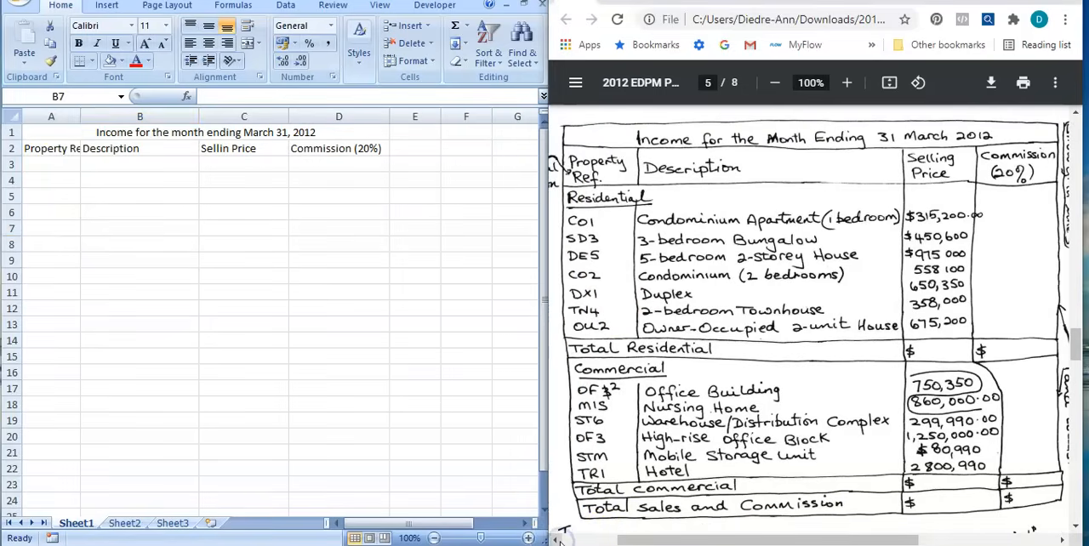
click(38, 169)
click(39, 169)
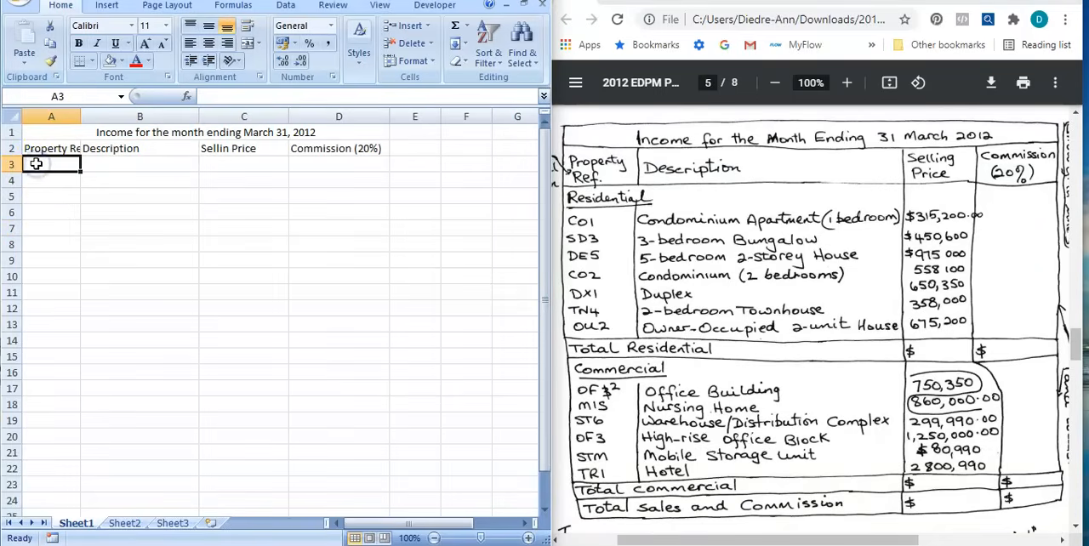
text(Residential)
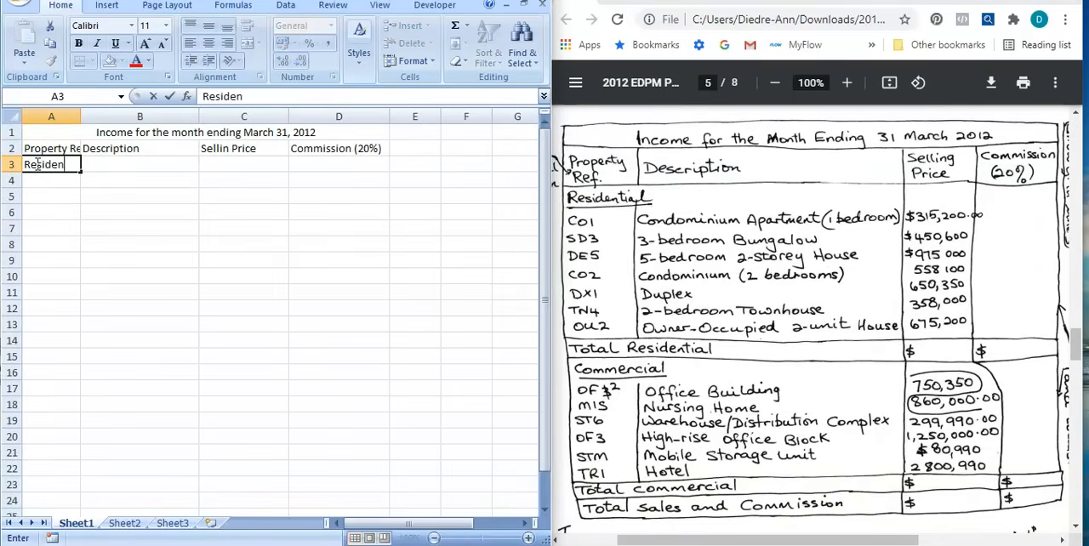
click(124, 261)
click(53, 166)
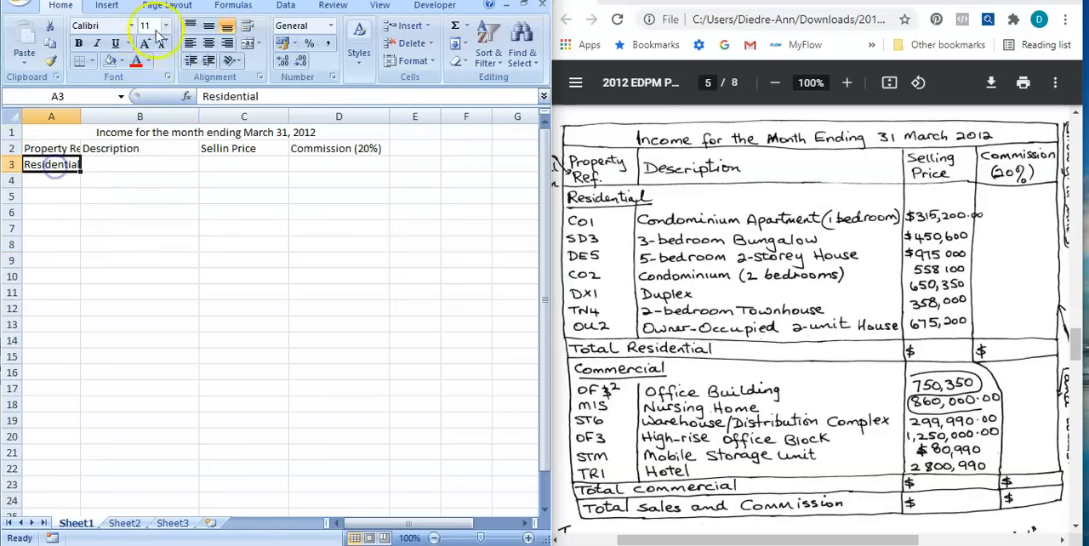
click(168, 290)
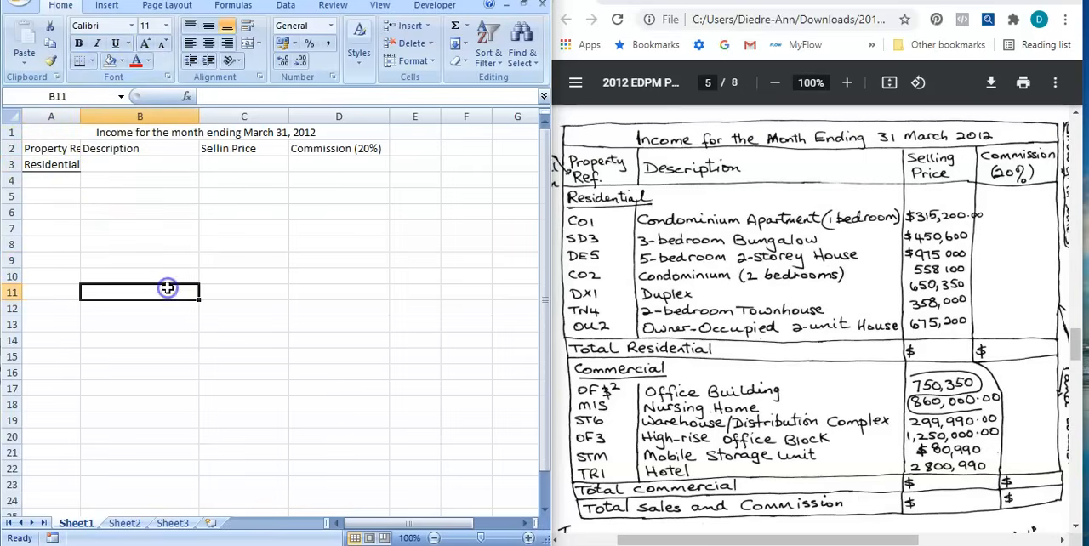
Paste the copied residential property rows, CO1 to OU2, starting at cell A4 and widen the Description column to fit them.
click(47, 177)
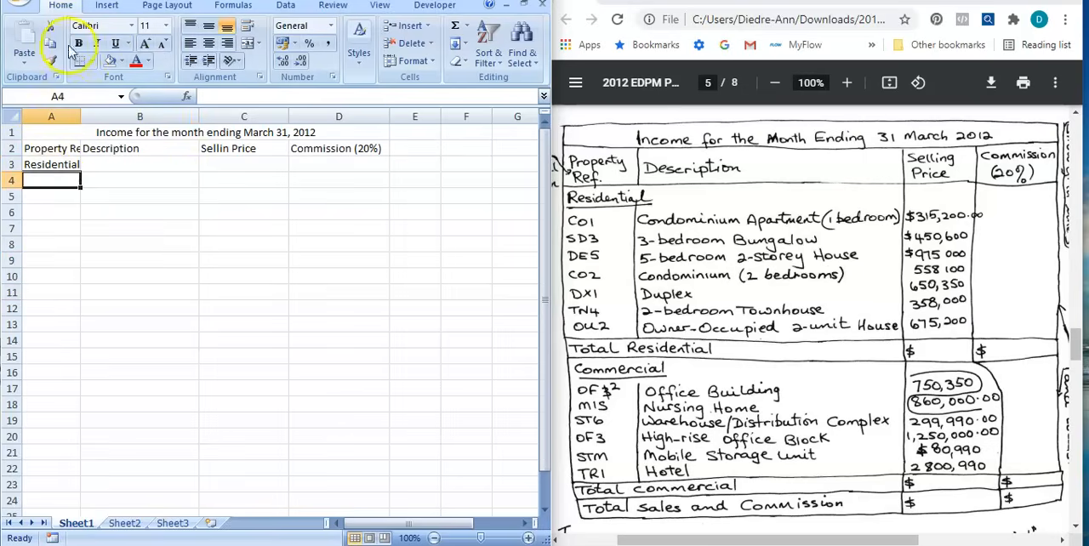
click(58, 77)
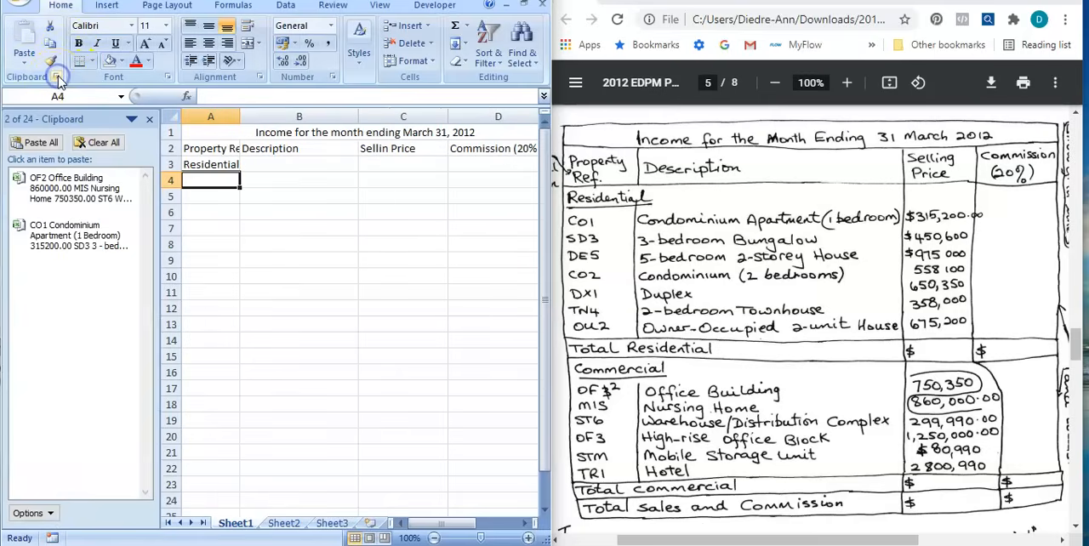
click(47, 235)
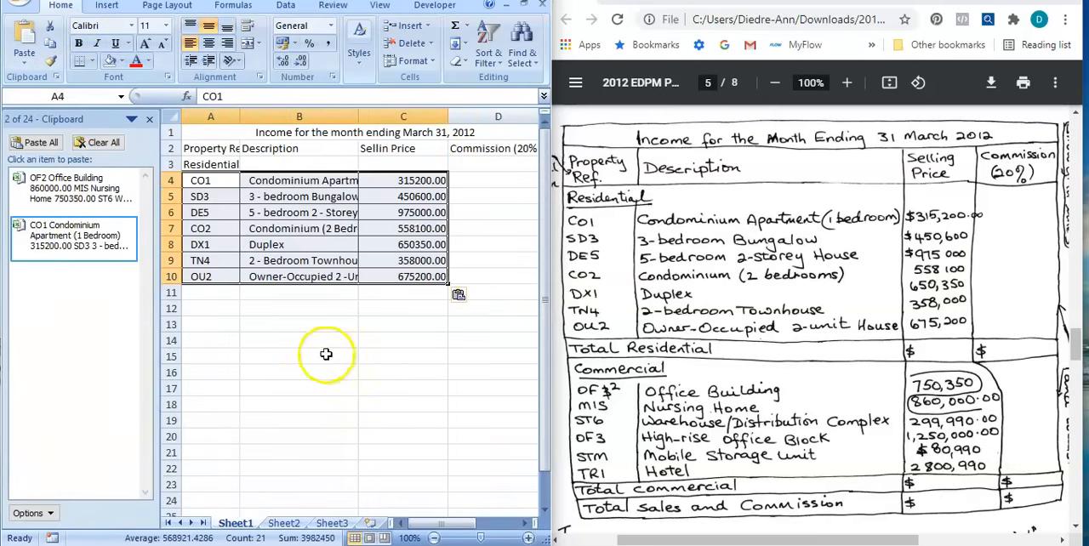
click(150, 119)
click(216, 393)
drag(204, 109, 290, 120)
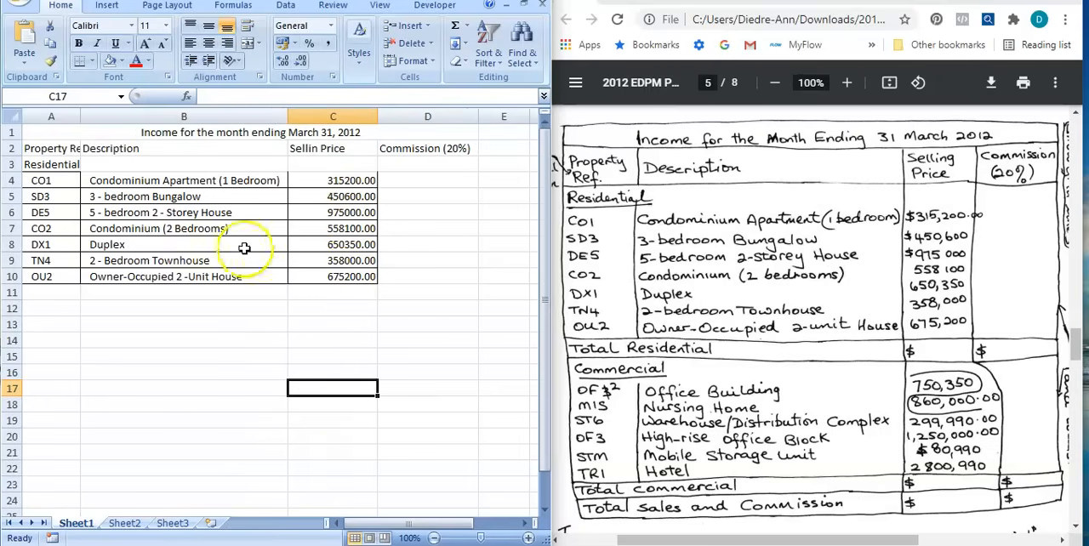
Enter the label "Total Residential" in cell A11, below the OU2 row.
click(35, 293)
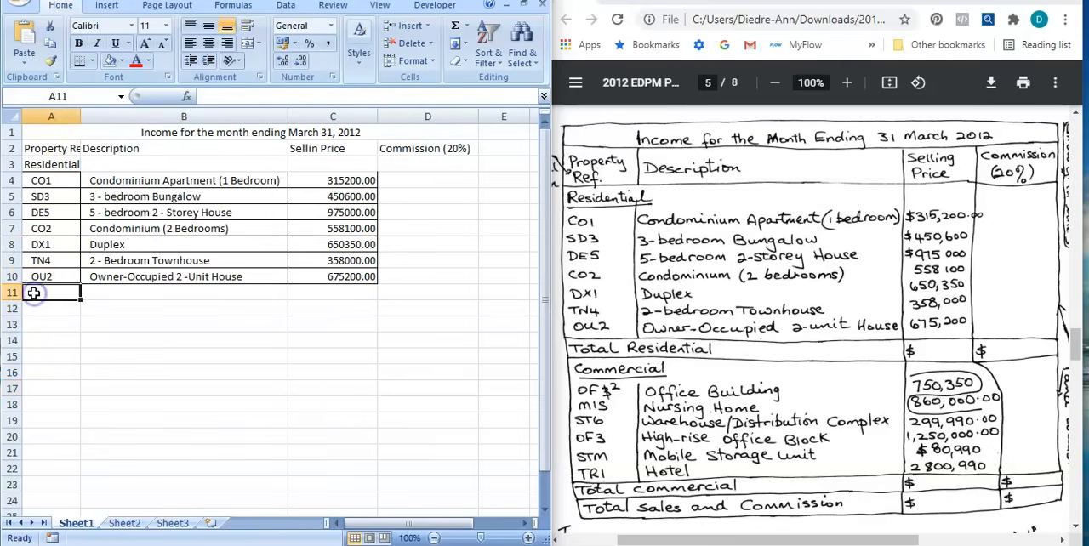
text(Total Residential)
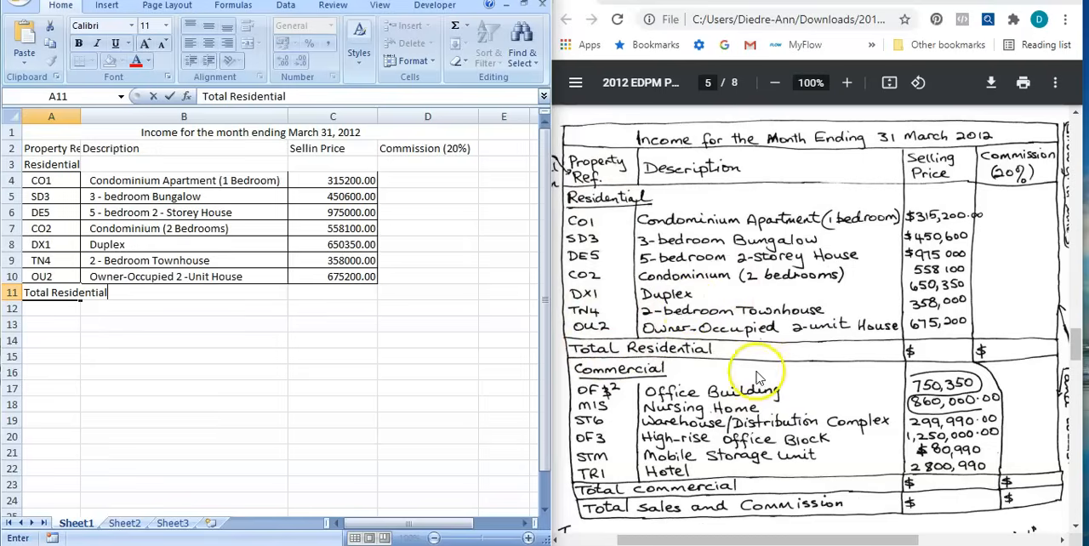
click(226, 339)
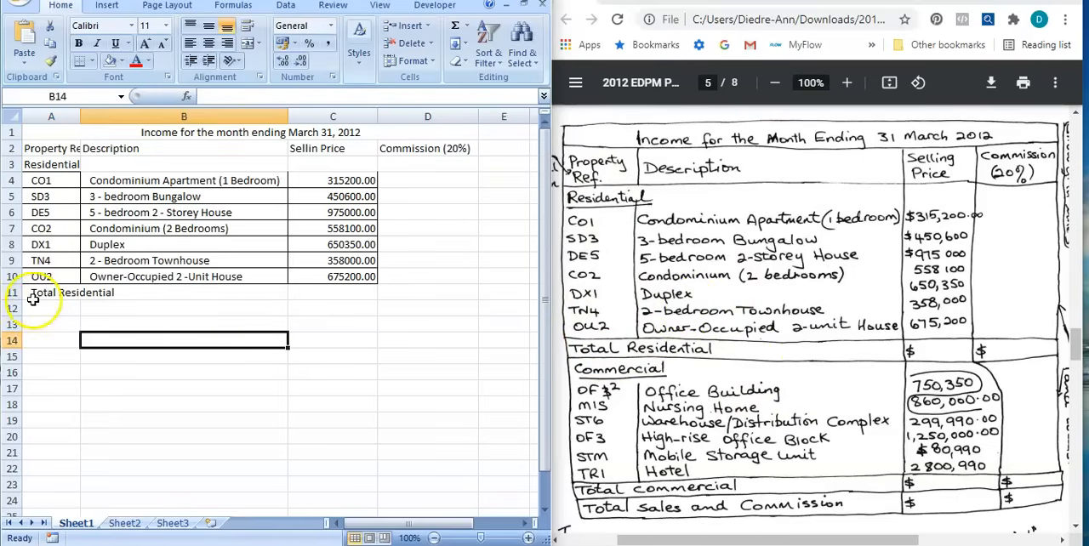
Merge cells A11 and B11 for the Total Residential label without centering it.
click(47, 291)
drag(47, 291, 161, 290)
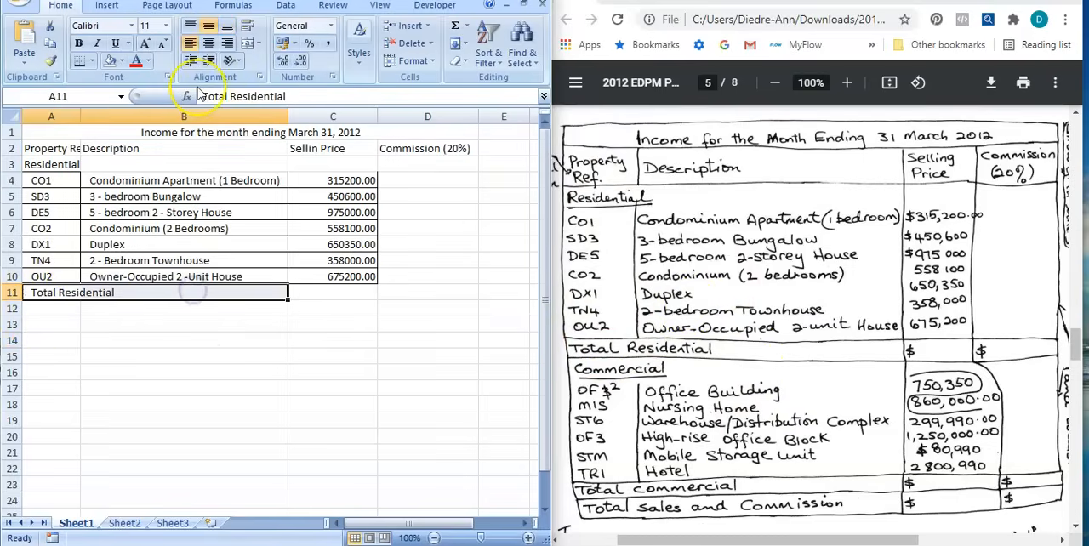
click(260, 47)
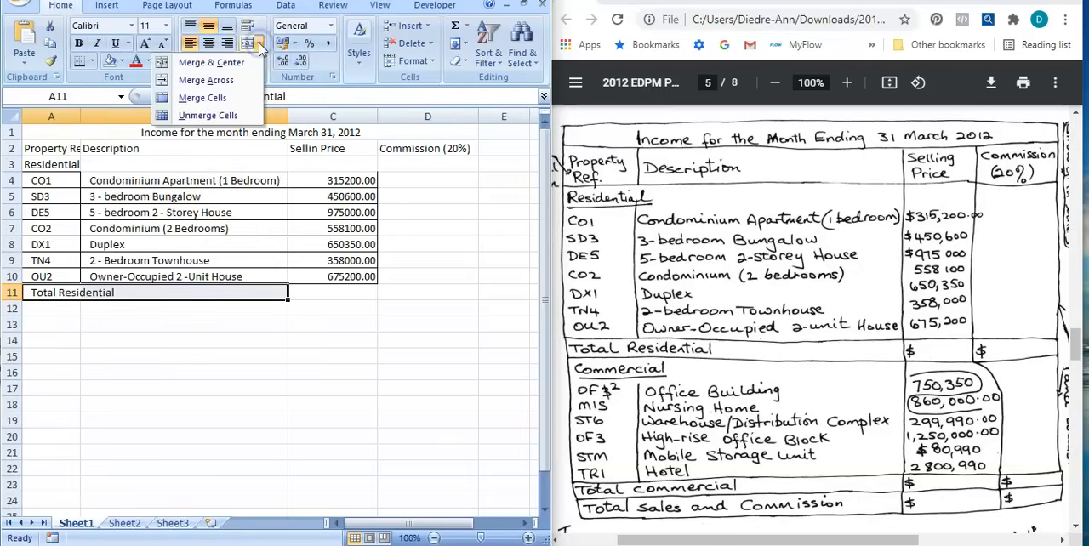
click(202, 101)
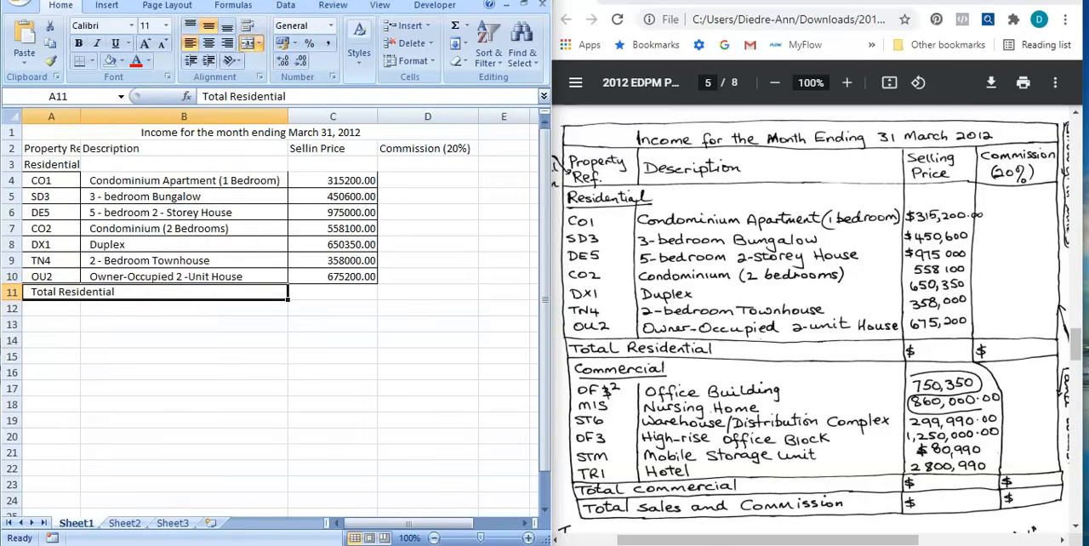
click(87, 340)
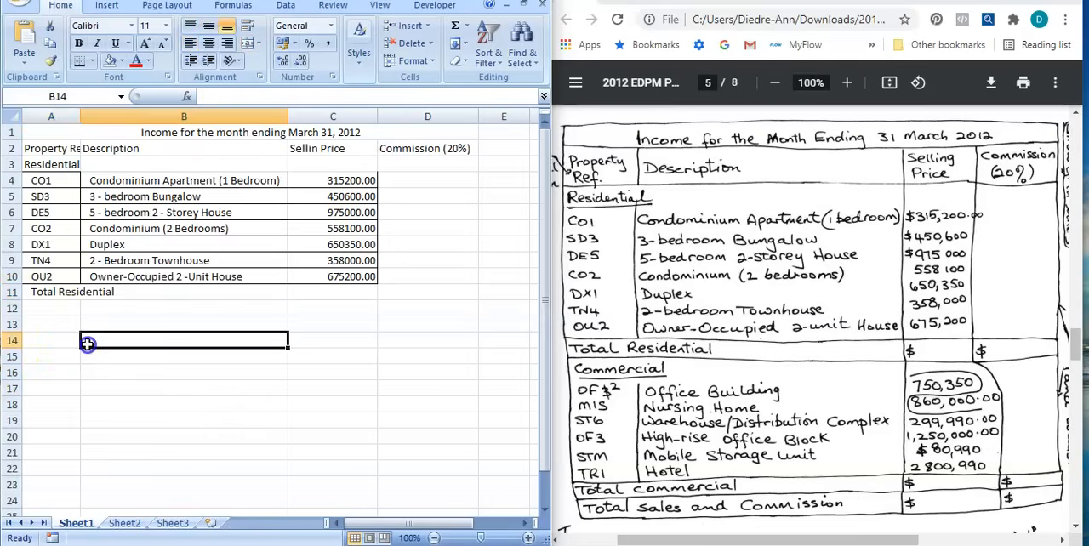
Enter the section heading "Commercial" in cell A12 and widen column A to fit its headings.
click(38, 307)
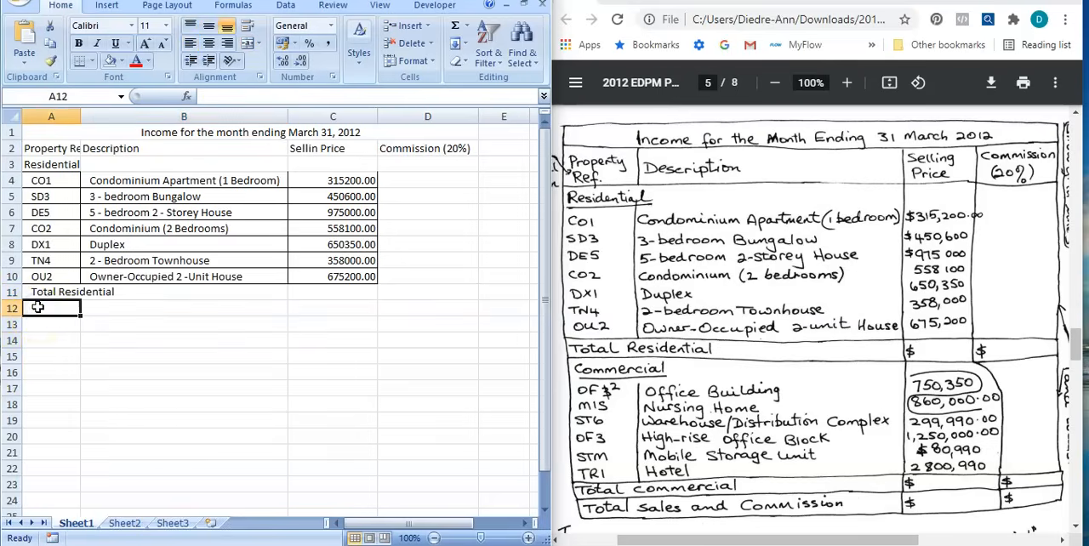
text(Commerc)
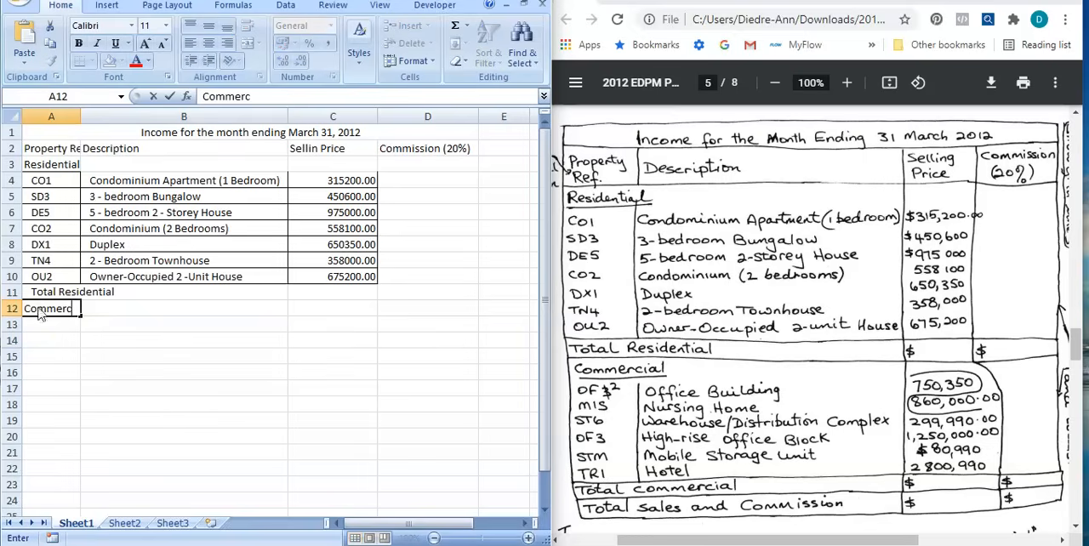
click(250, 453)
click(52, 308)
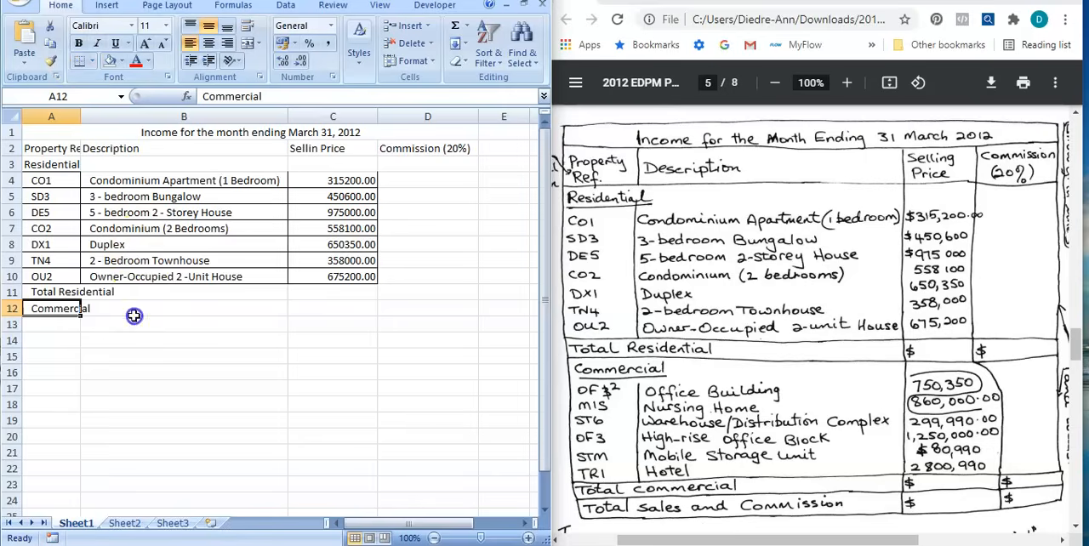
click(168, 310)
drag(75, 117, 111, 116)
click(66, 438)
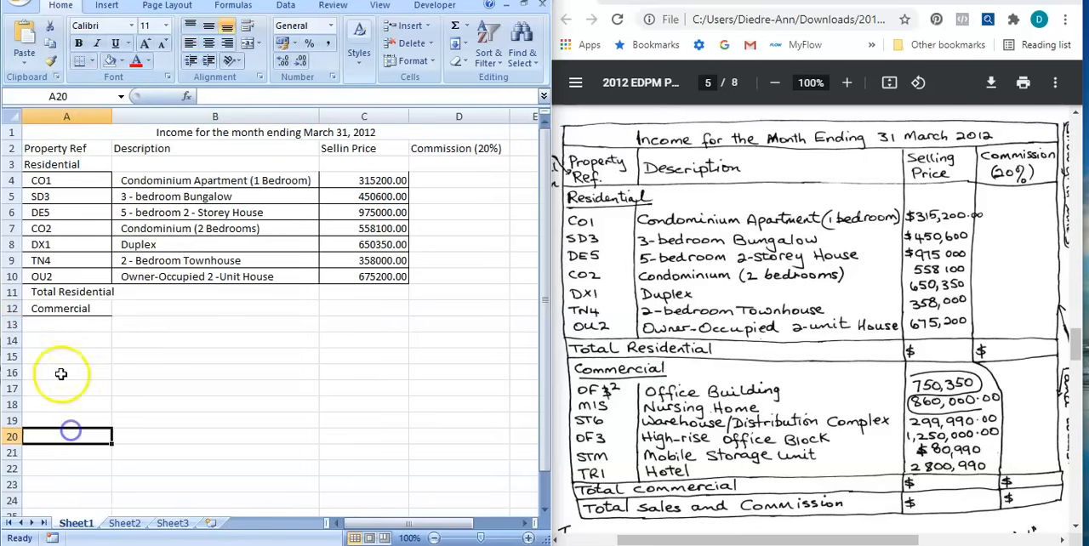
Paste the copied commercial property rows, OF2 to TR1, from the Office clipboard starting at cell A13.
click(51, 326)
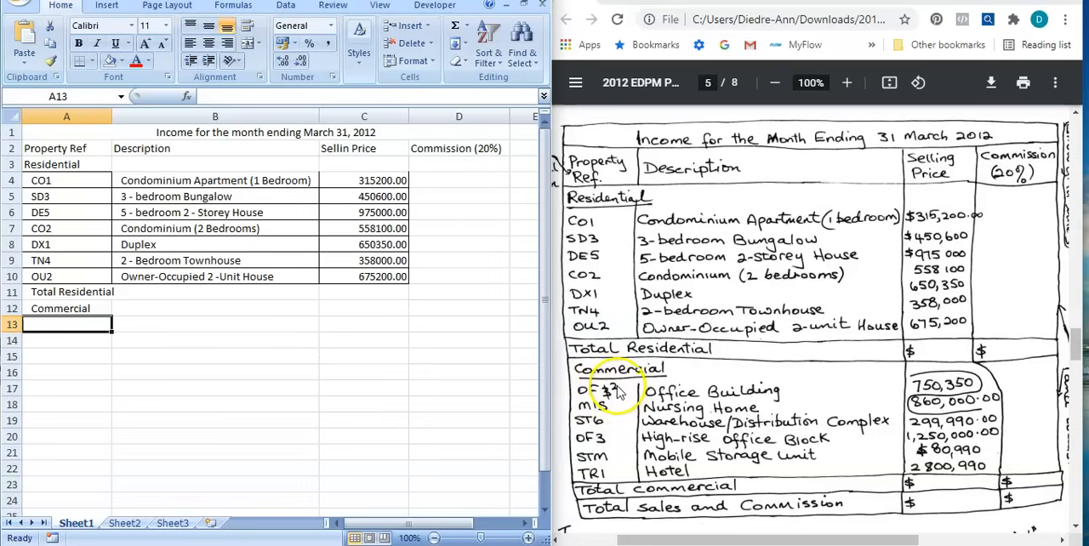
click(56, 77)
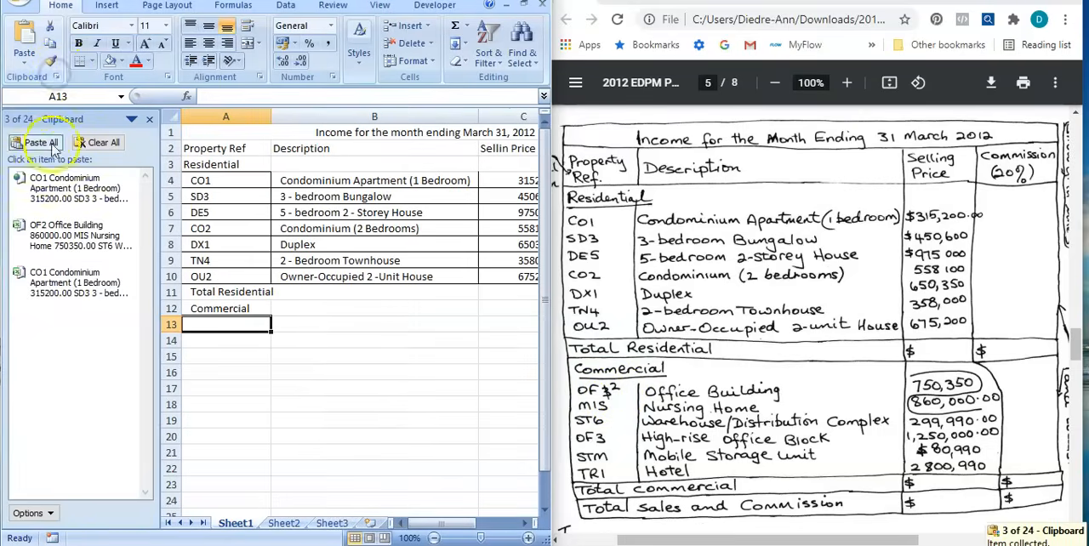
click(51, 238)
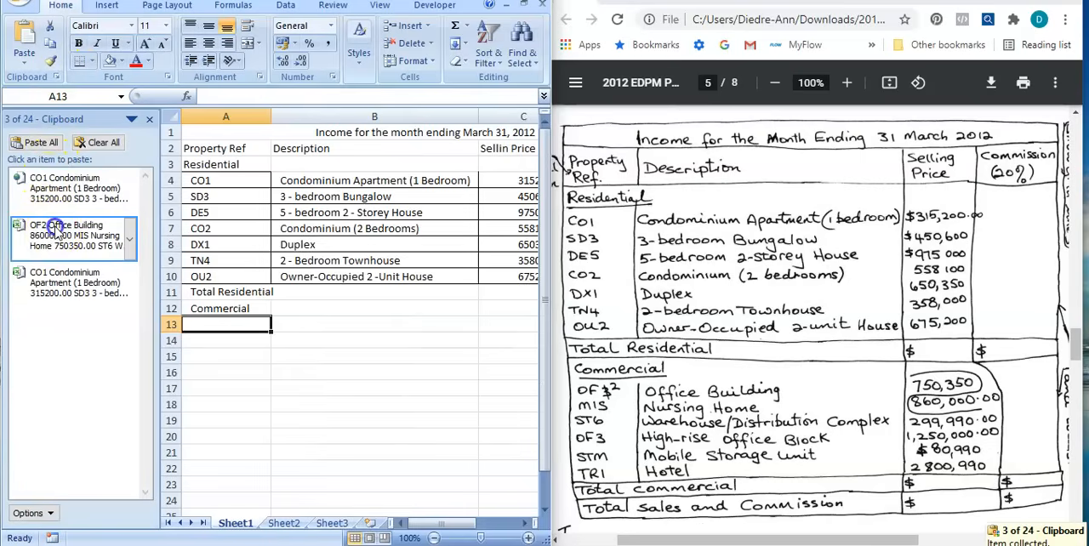
click(150, 125)
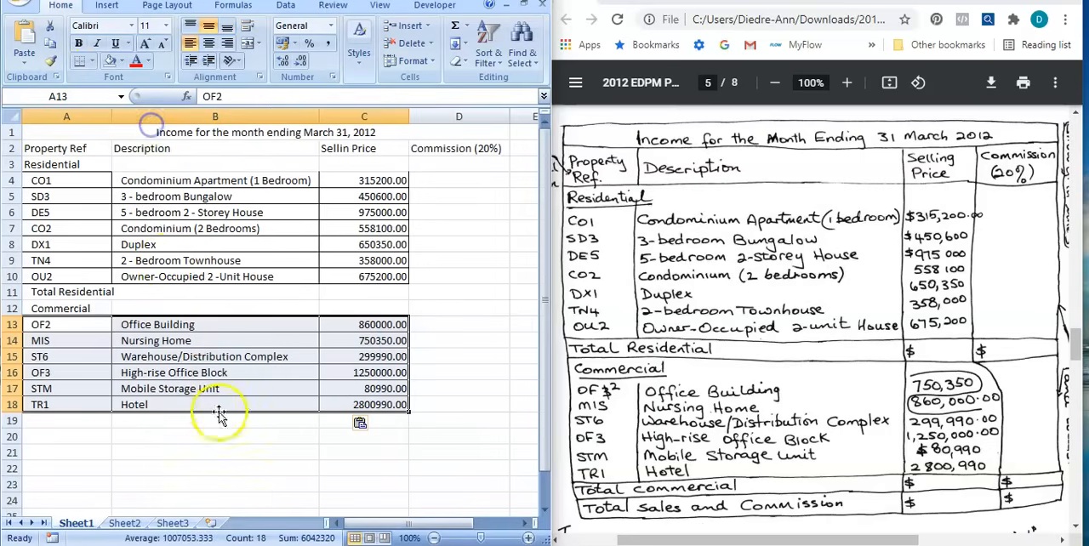
click(235, 481)
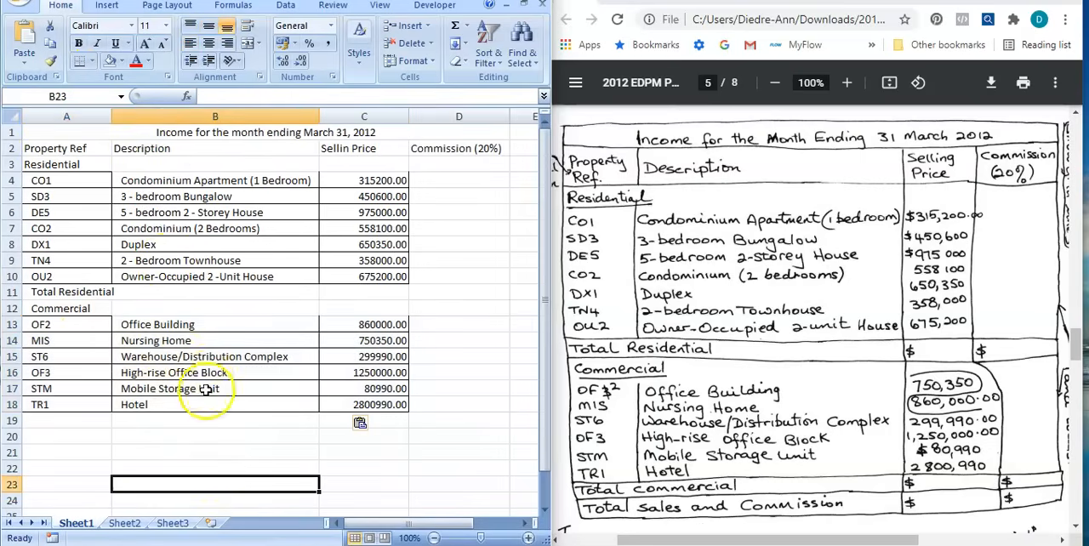
Enter the label "Total Cmmercial" in cell A19, below the TR1 row.
scroll(235, 401, down, 1)
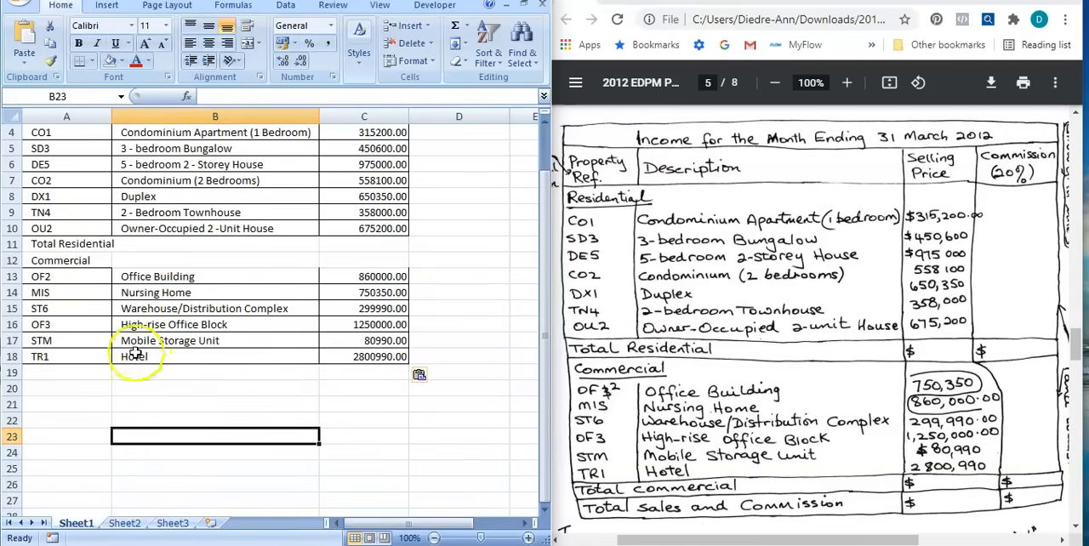
click(57, 369)
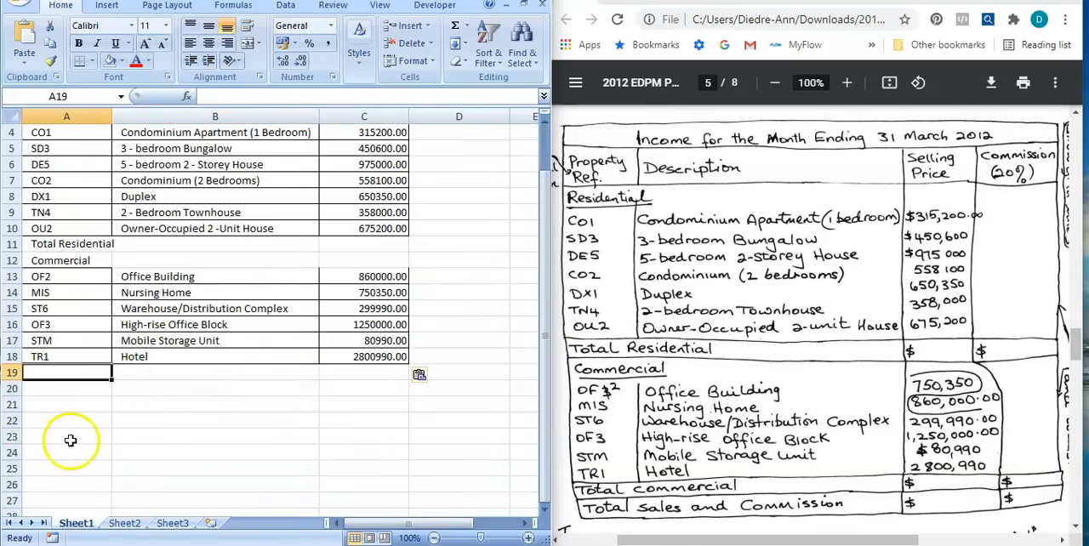
text(To)
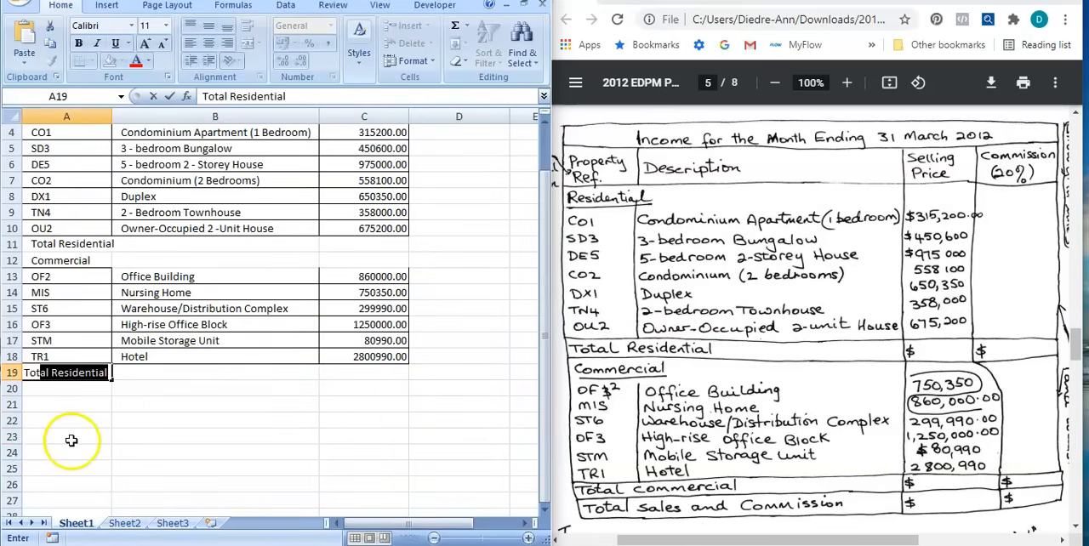
text(tal C)
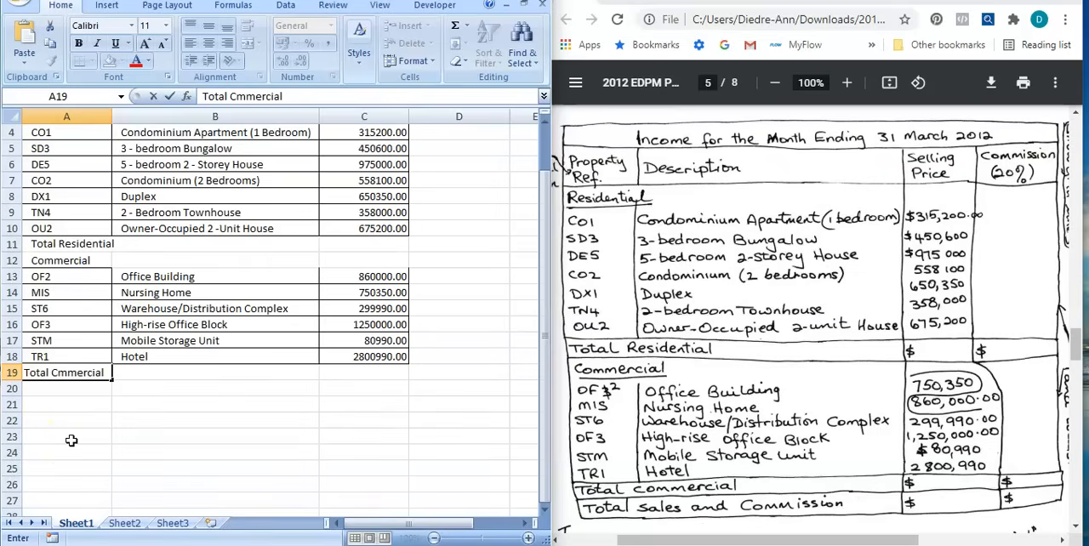
text(mmercial)
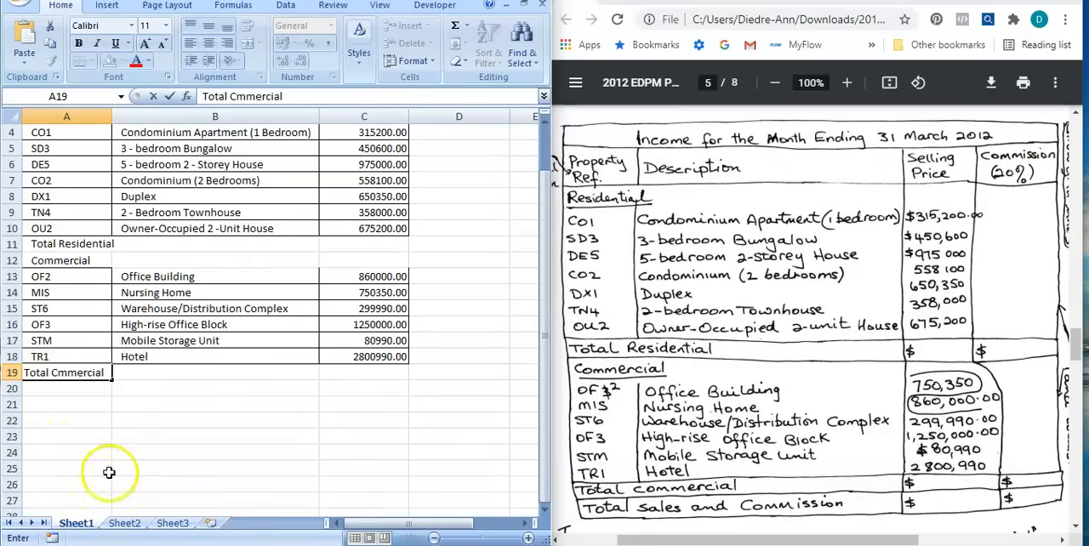
click(124, 431)
Merge cells A19 and B19 for the commercial total label without centering it.
drag(32, 371, 212, 371)
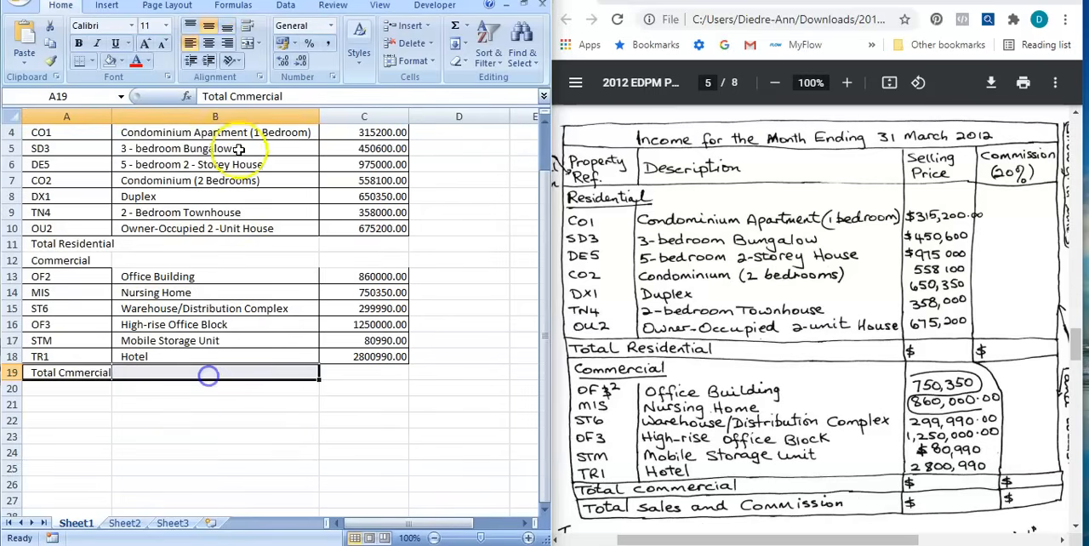
click(258, 51)
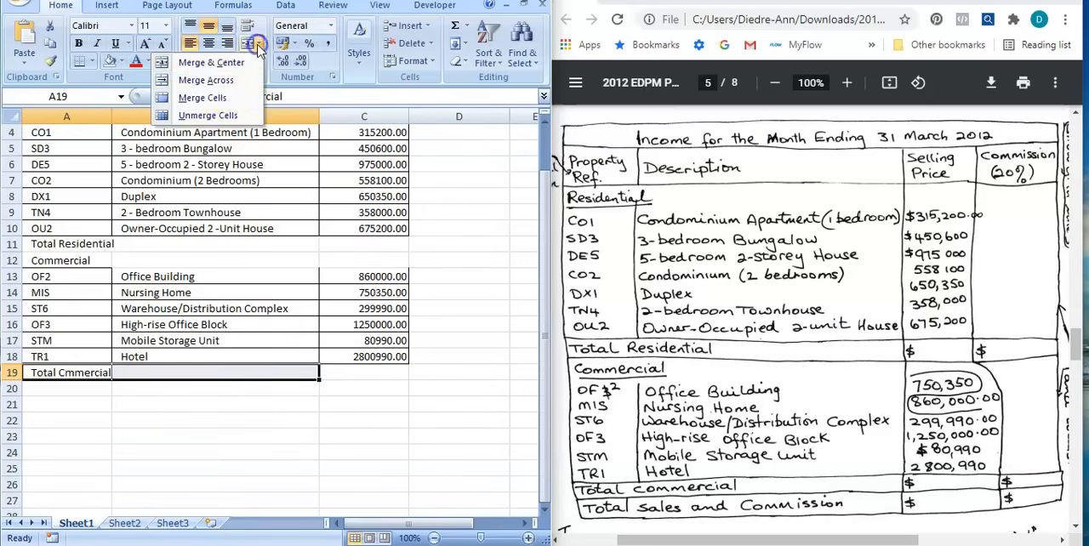
click(255, 97)
click(182, 464)
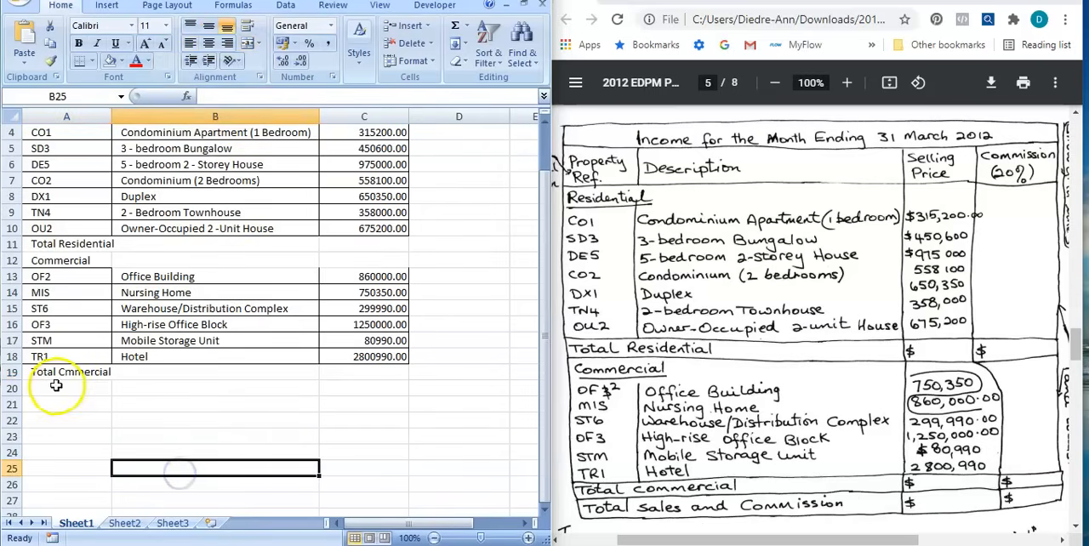
Enter the label "Total Sales and Commission" in cell A20 and merge A20 with B20 without centering it.
click(53, 386)
text(Total Sales and Commission)
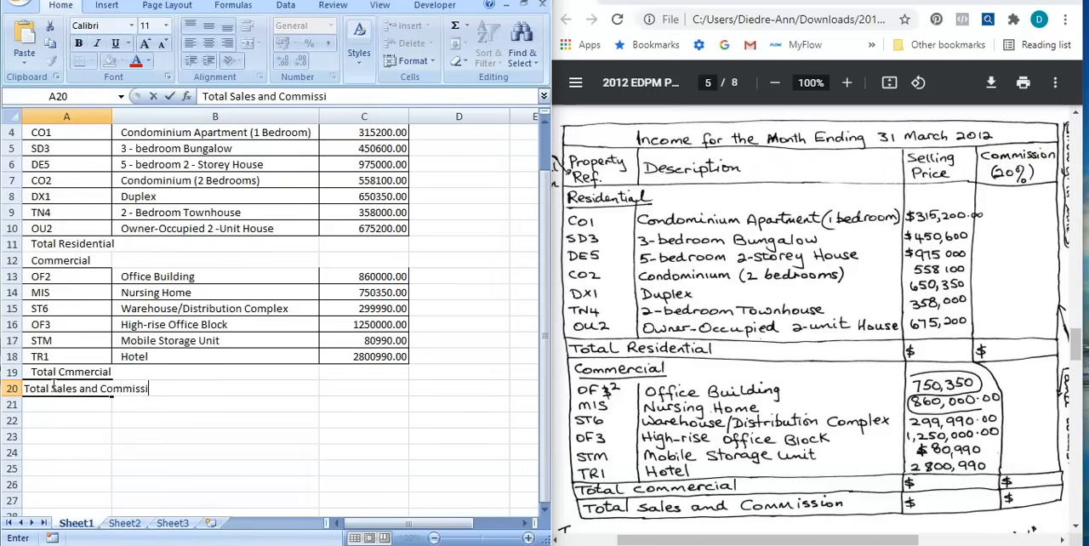
click(250, 482)
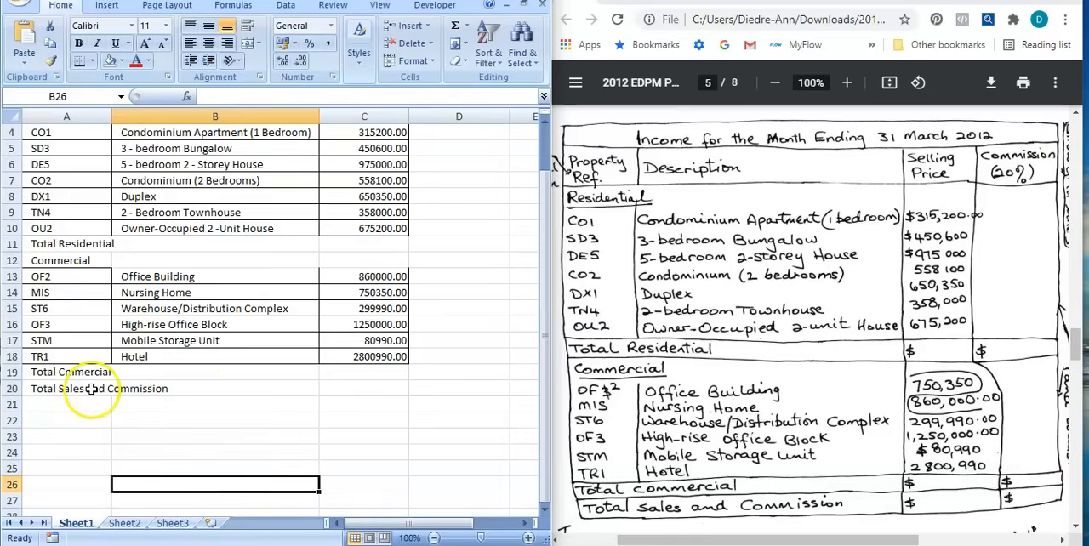
drag(36, 388, 227, 388)
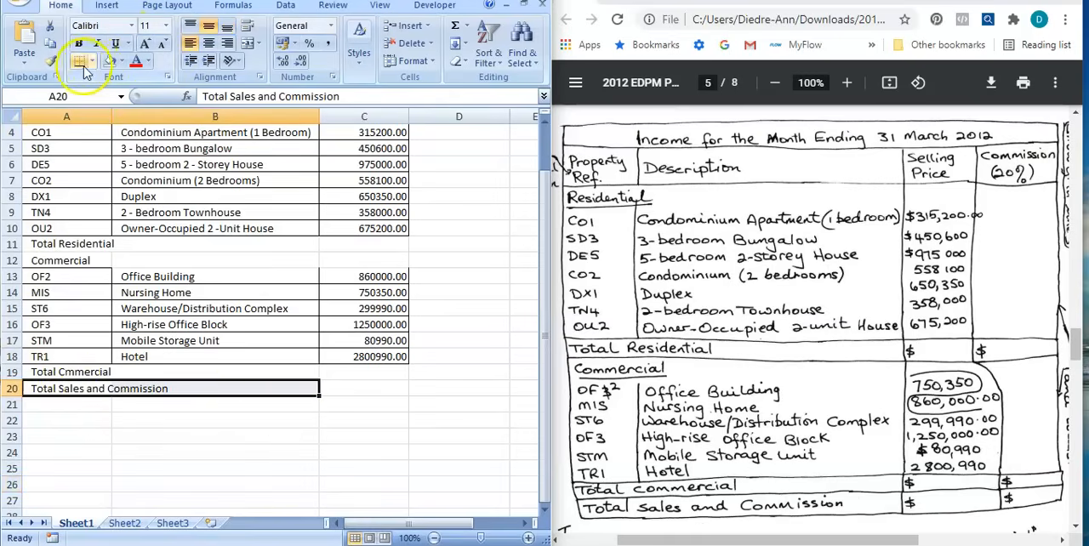
click(258, 43)
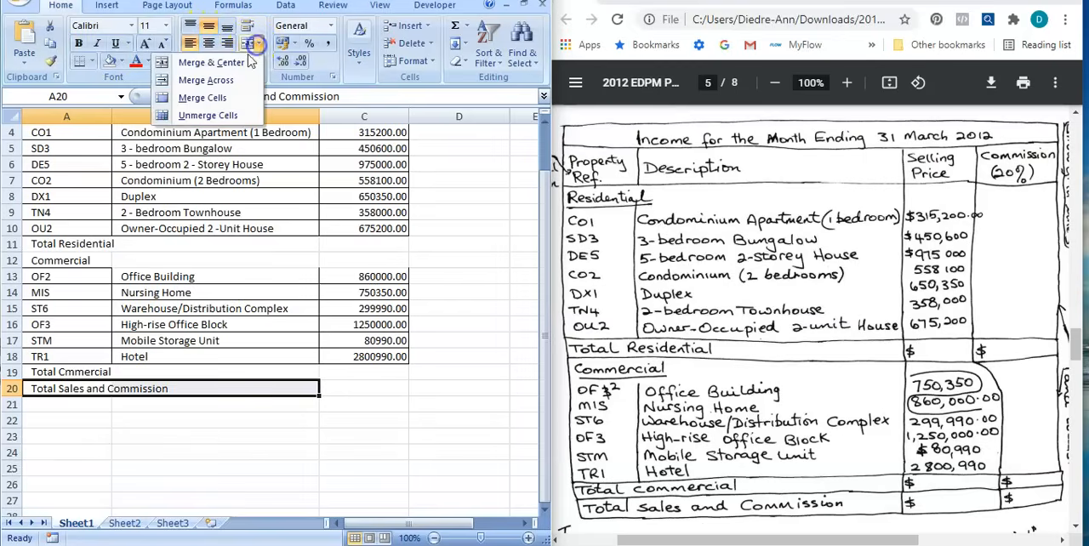
click(220, 96)
click(349, 449)
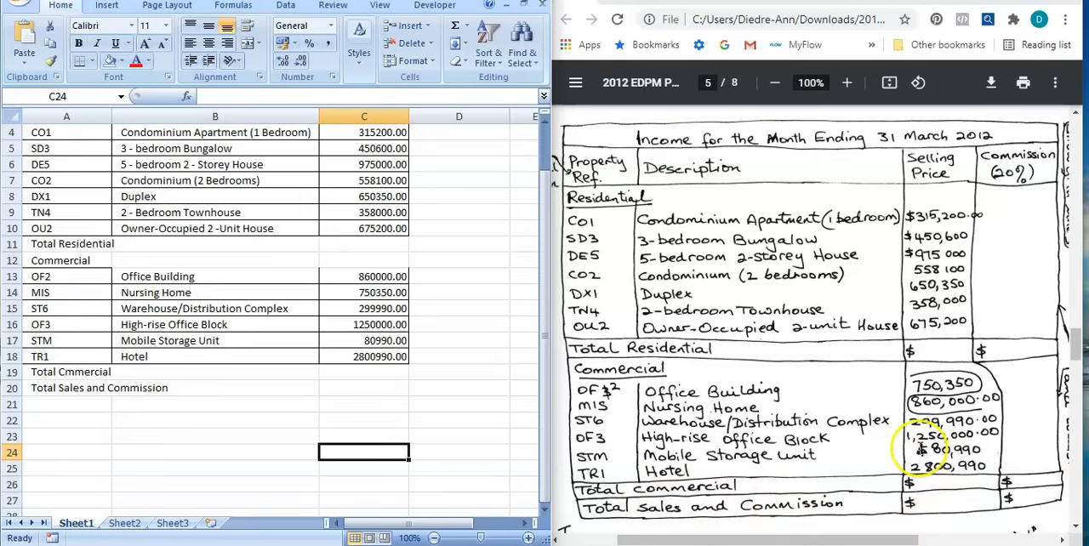
Check the exam page's highlighting instruction and fill the Total Residential row, A11 to C11, with light blue.
scroll(917, 444, down, 1)
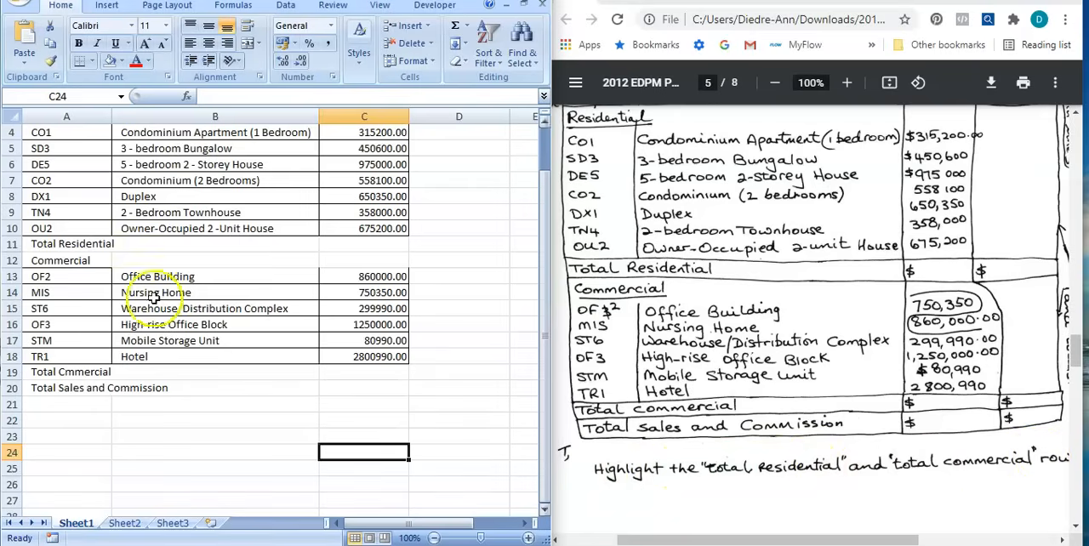
click(41, 243)
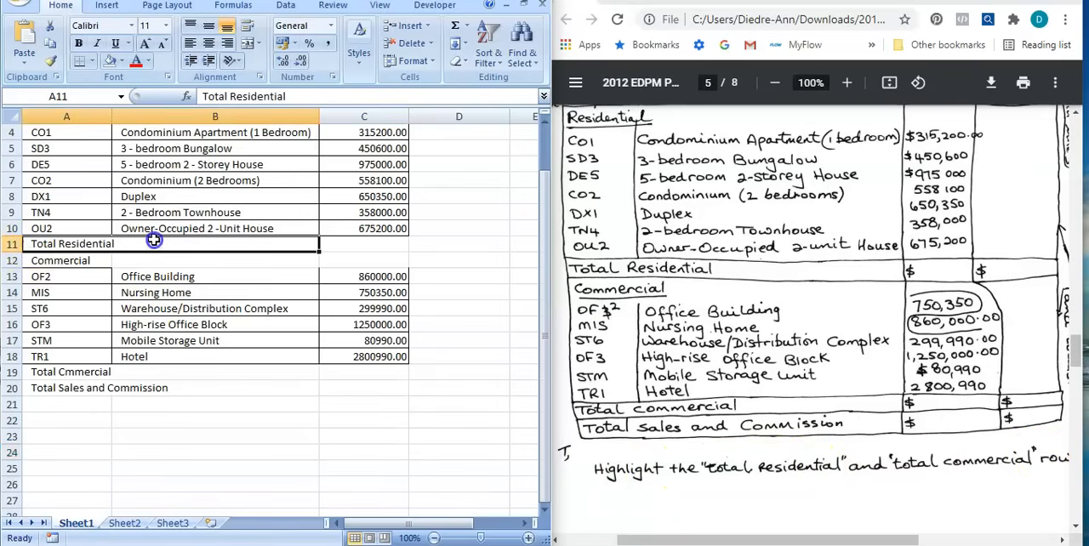
drag(154, 240, 322, 243)
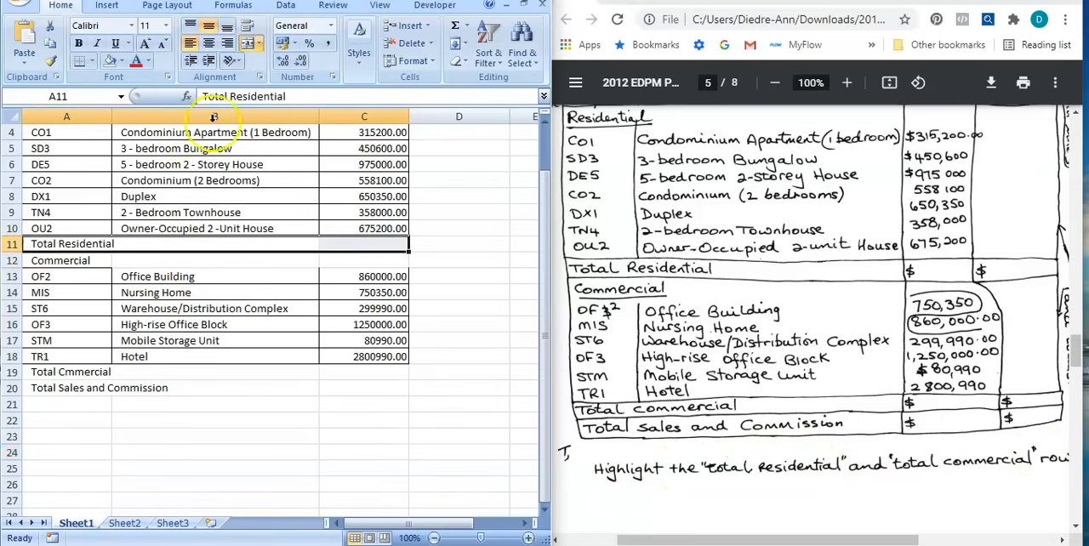
click(122, 63)
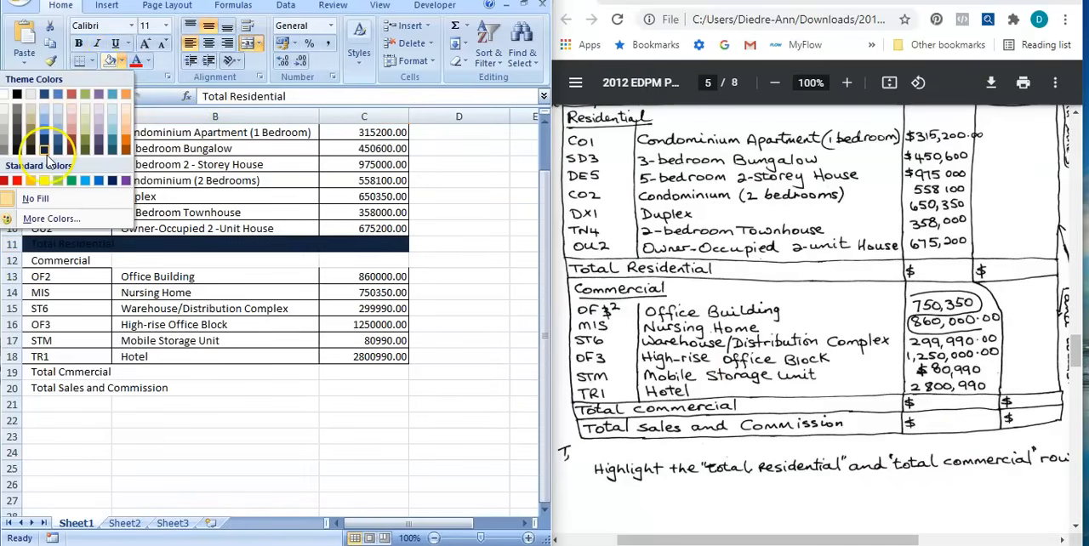
click(56, 115)
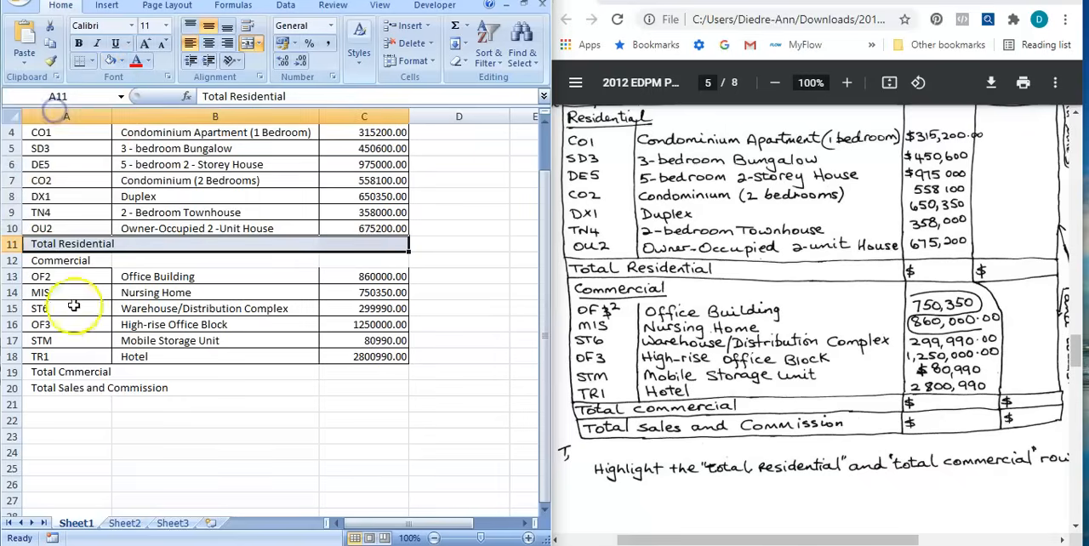
Apply the same light blue fill to the commercial total row, A19 to D19, and extend the Total Residential fill through D11.
click(161, 442)
drag(29, 372, 329, 372)
drag(408, 375, 439, 374)
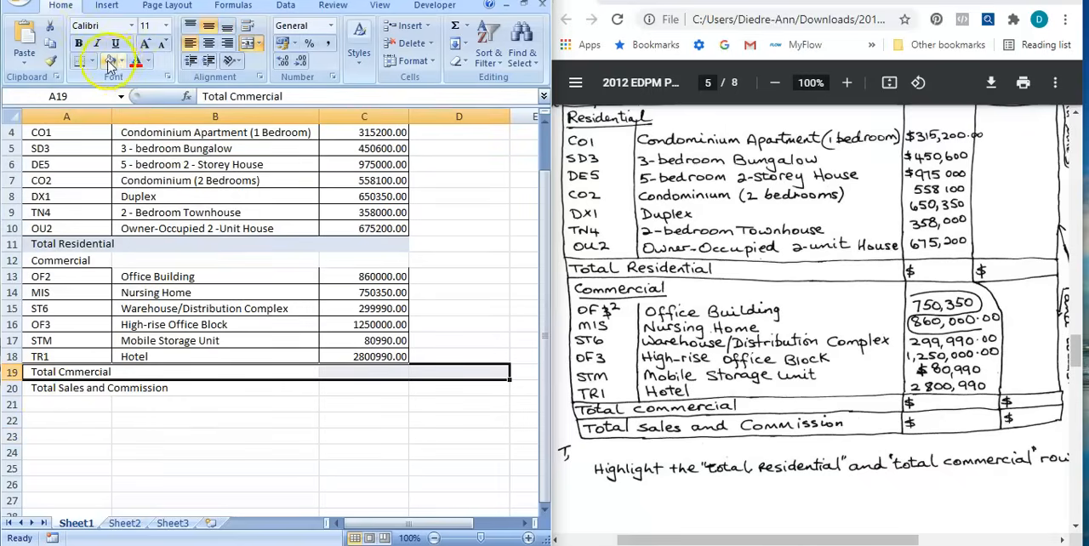
click(109, 61)
drag(49, 245, 449, 248)
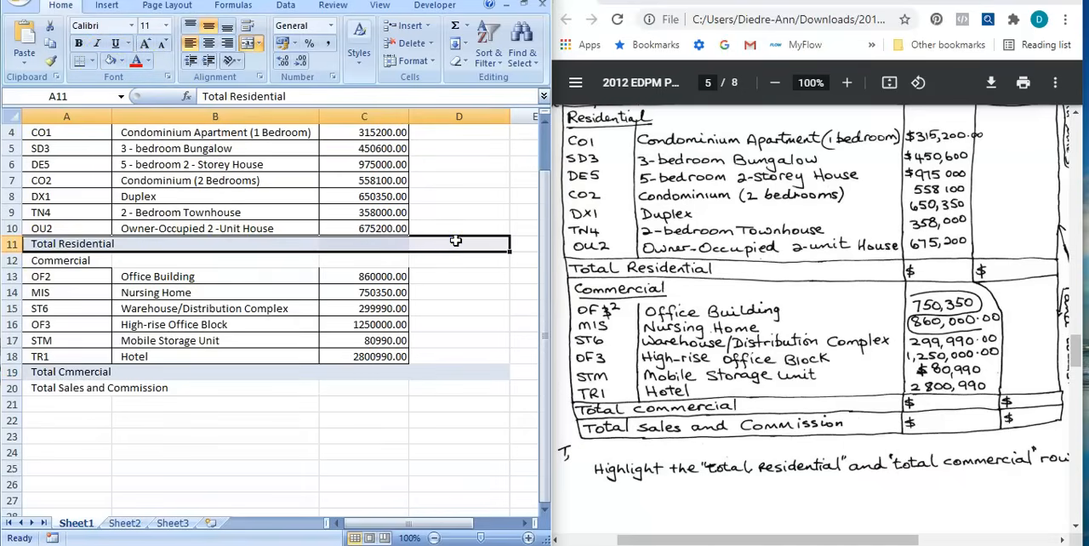
click(109, 61)
click(371, 469)
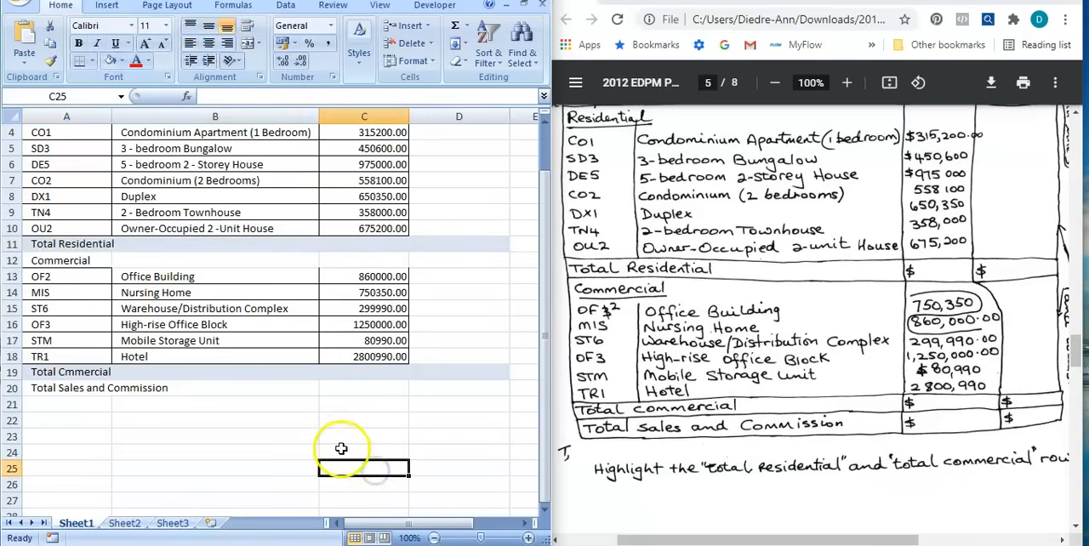
Check the handwritten note beside the Property Ref. heading on the exam page and maximize the Excel window.
scroll(779, 421, down, 1)
scroll(779, 421, up, 2)
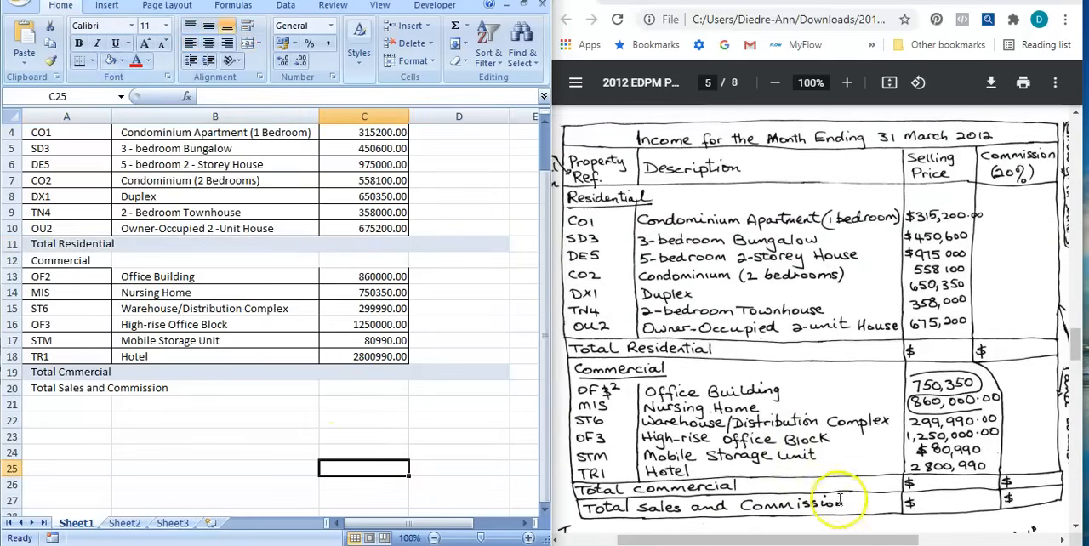
drag(869, 541, 851, 527)
scroll(332, 308, up, 1)
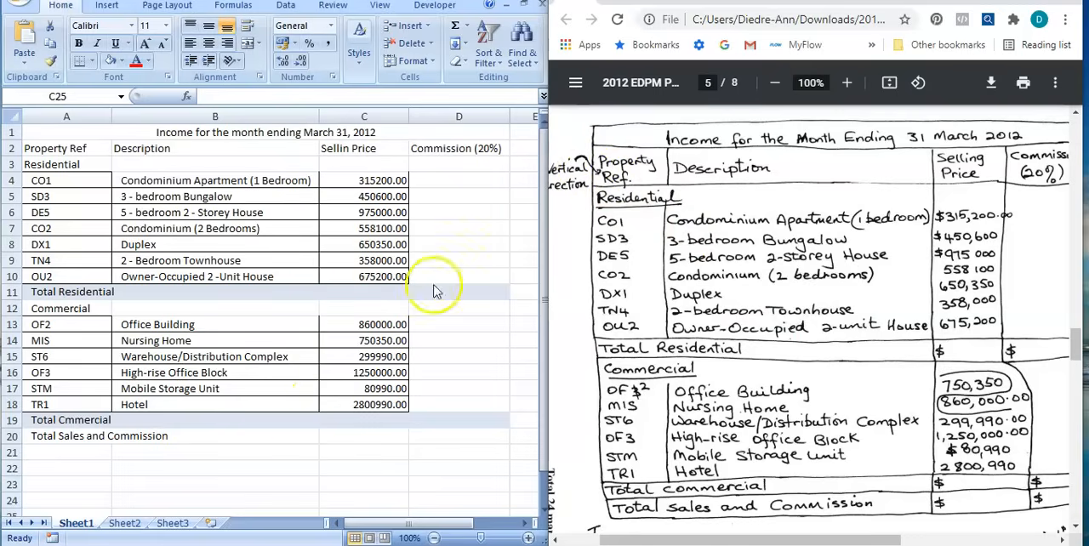
click(509, 1)
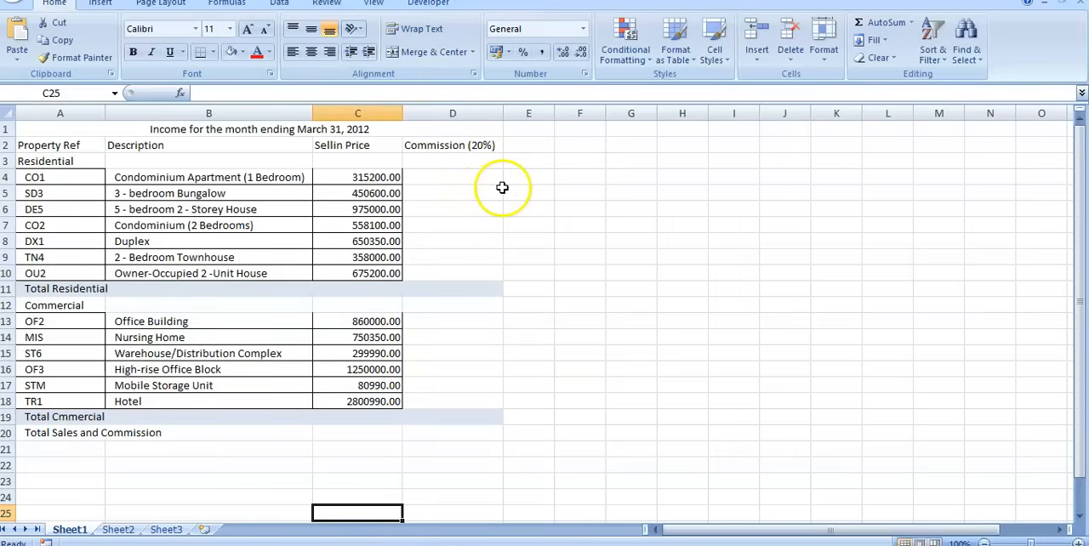
Rotate the Property Ref heading in A2 to 90 degrees and center it horizontally in its cell.
click(52, 145)
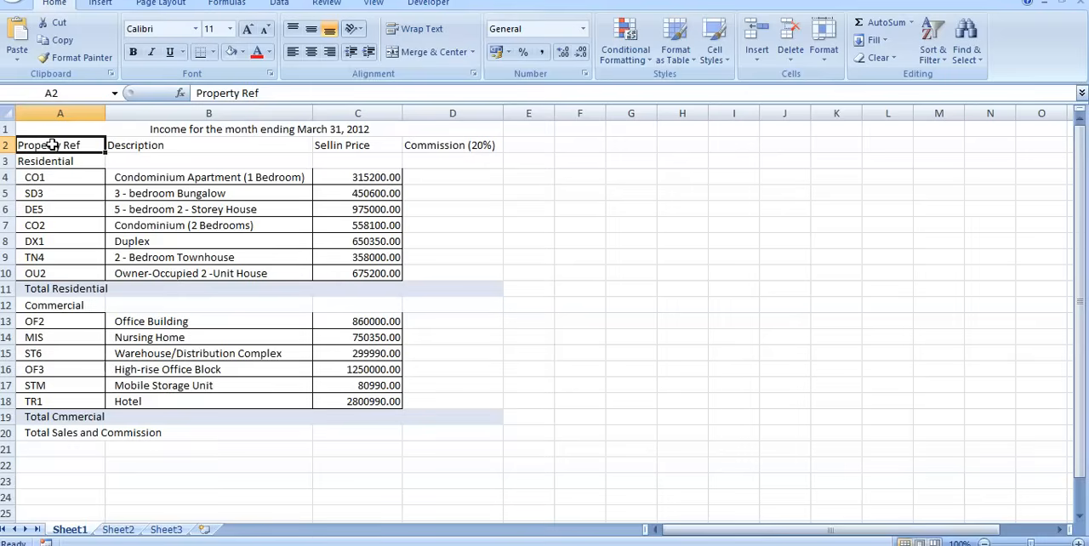
right_click(52, 146)
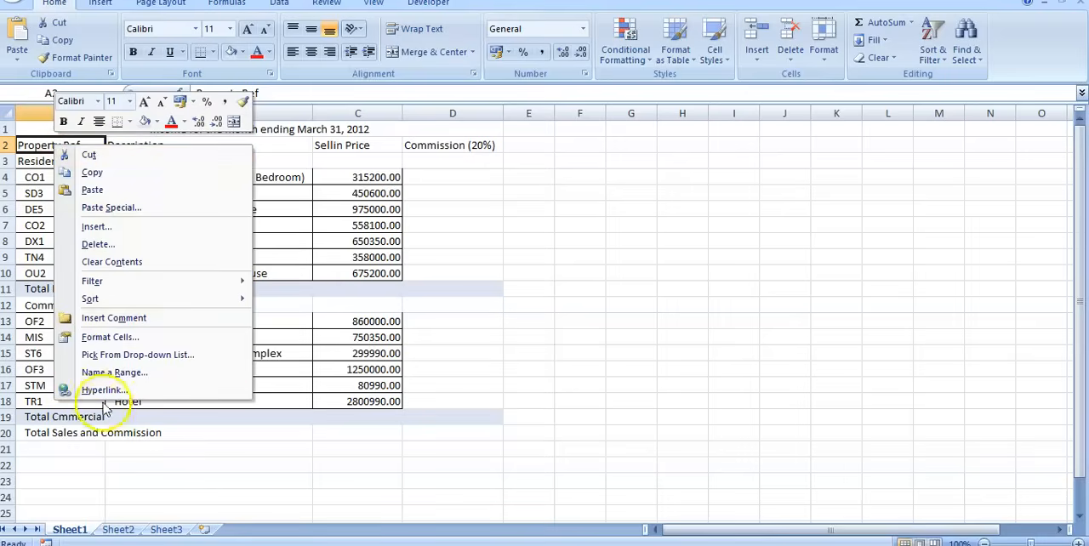
click(102, 338)
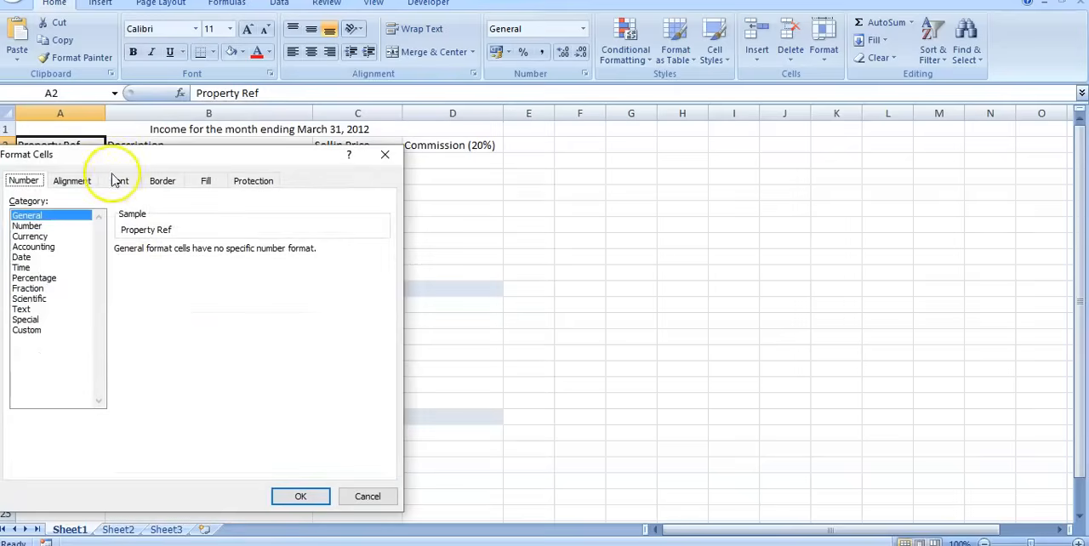
click(83, 182)
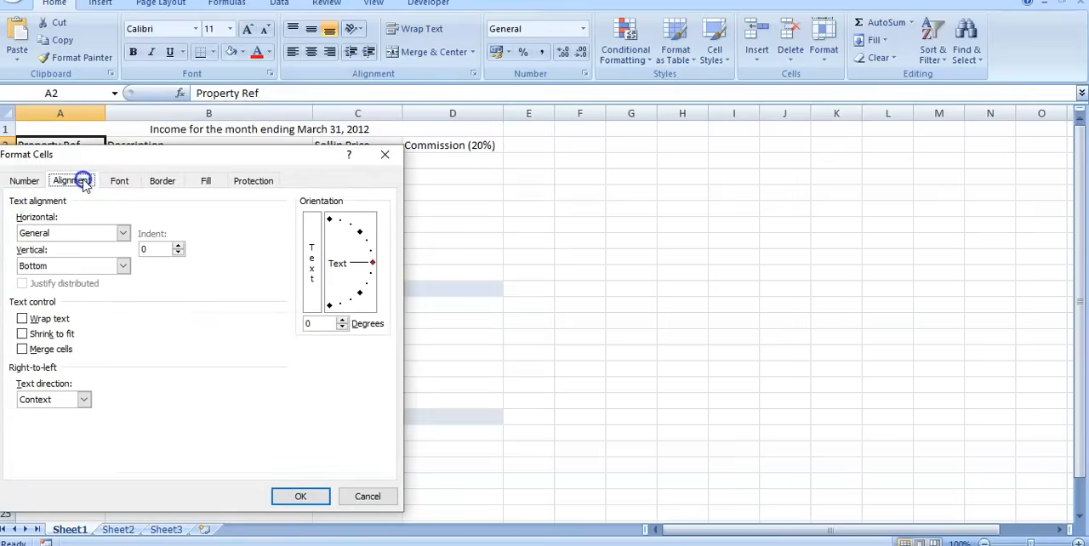
click(372, 264)
drag(375, 264, 335, 235)
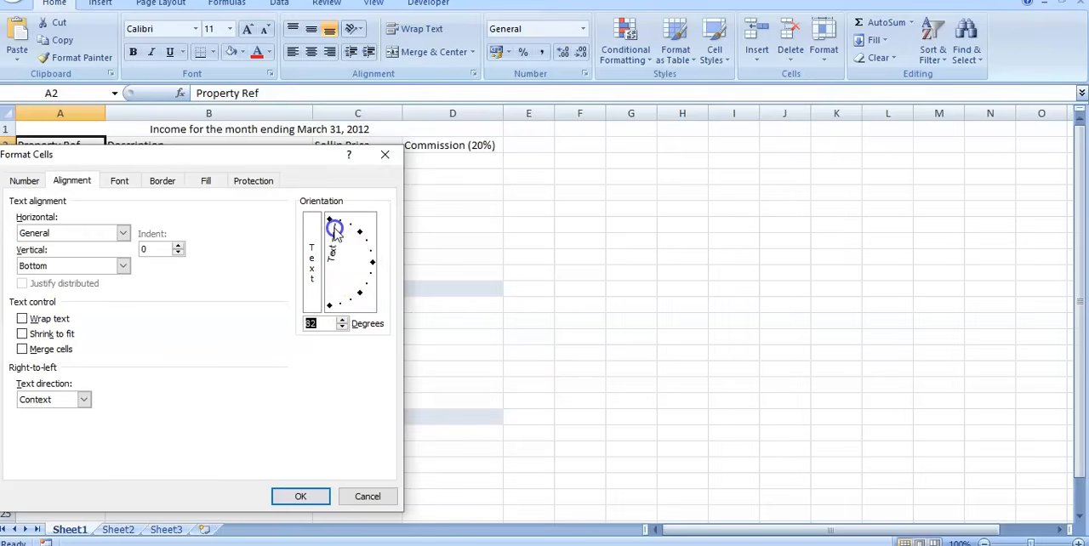
click(294, 494)
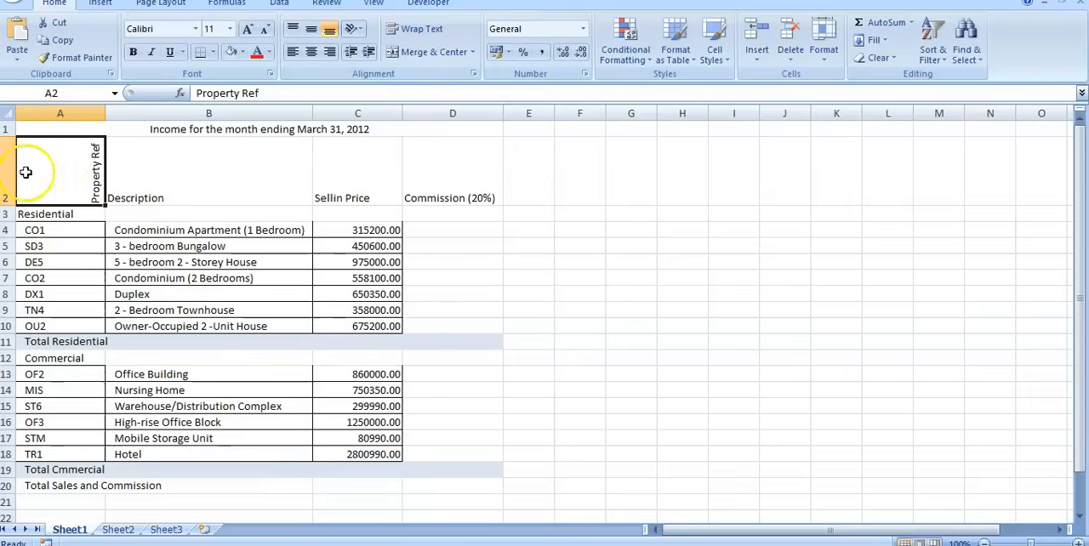
click(311, 52)
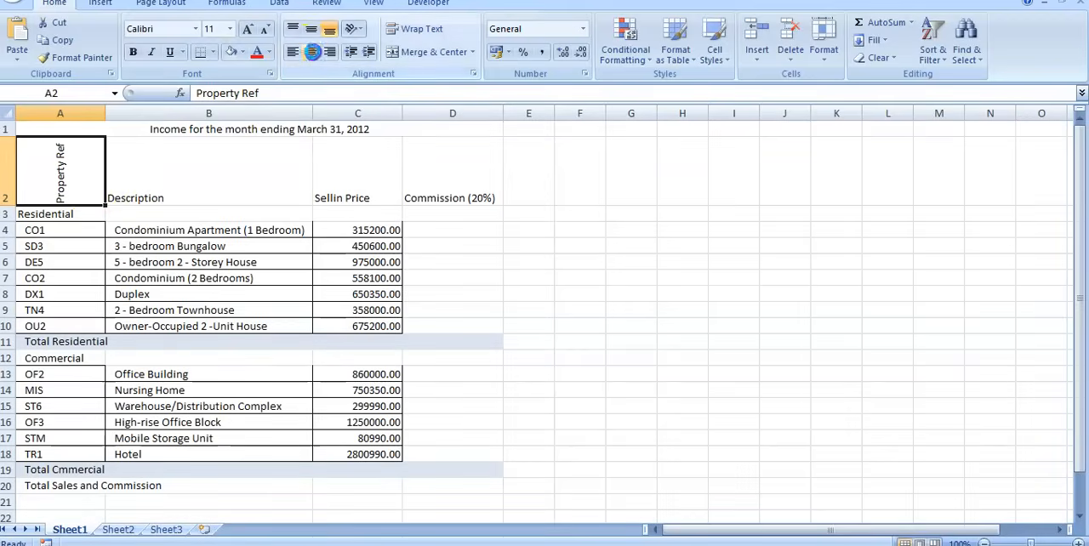
click(706, 314)
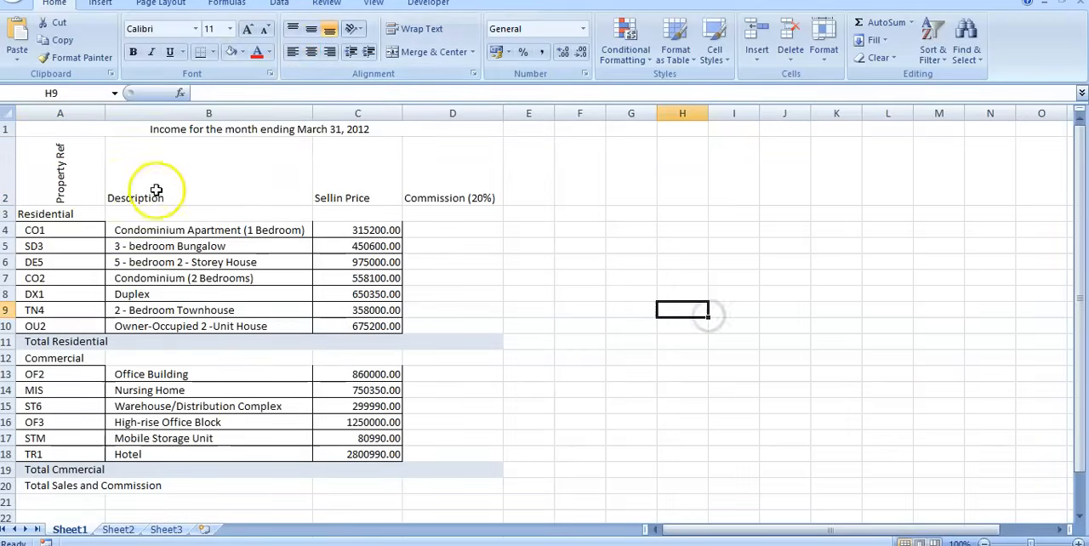
Center the Description, Sellin Price and Commission (20%) headings in B2 to D2 both vertically and horizontally.
click(279, 194)
drag(279, 194, 460, 201)
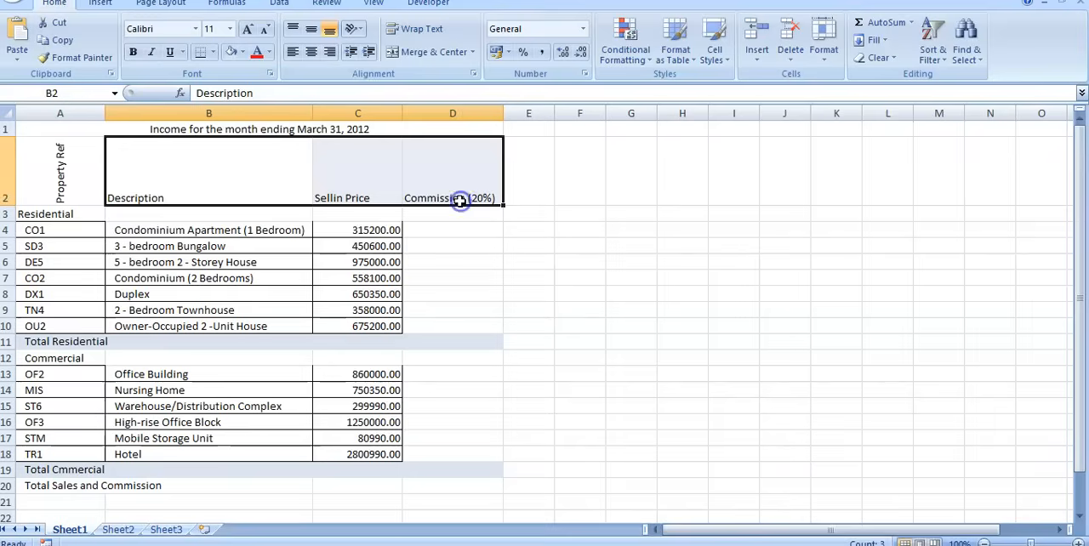
click(312, 32)
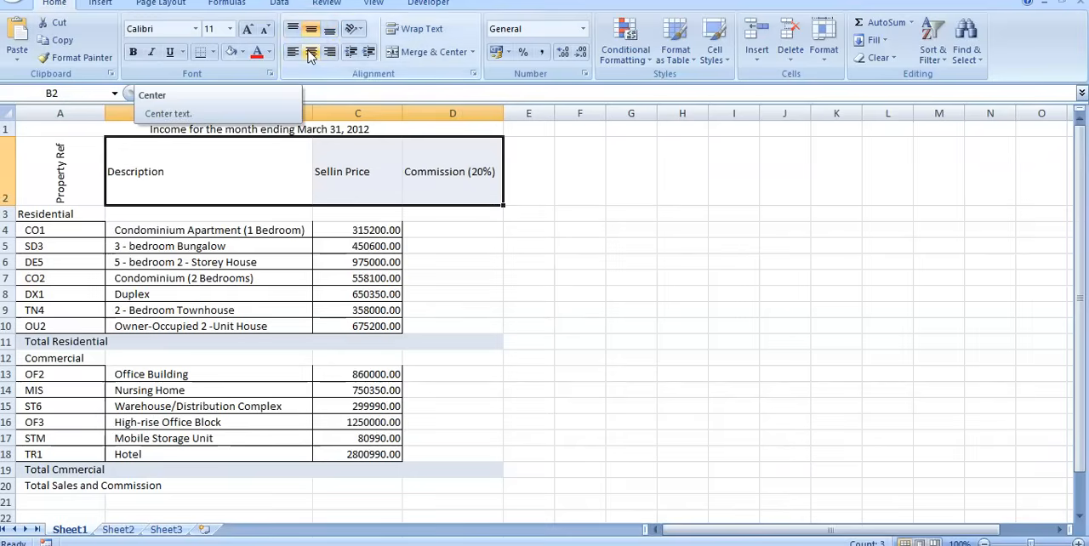
click(311, 55)
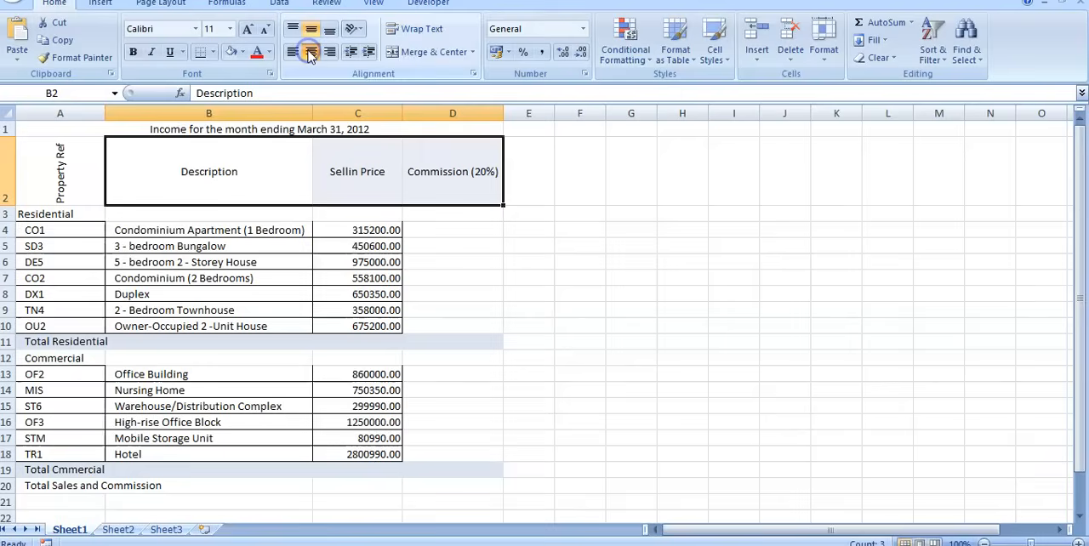
Correct the spelling of the heading in C2 to Selling Price.
click(697, 263)
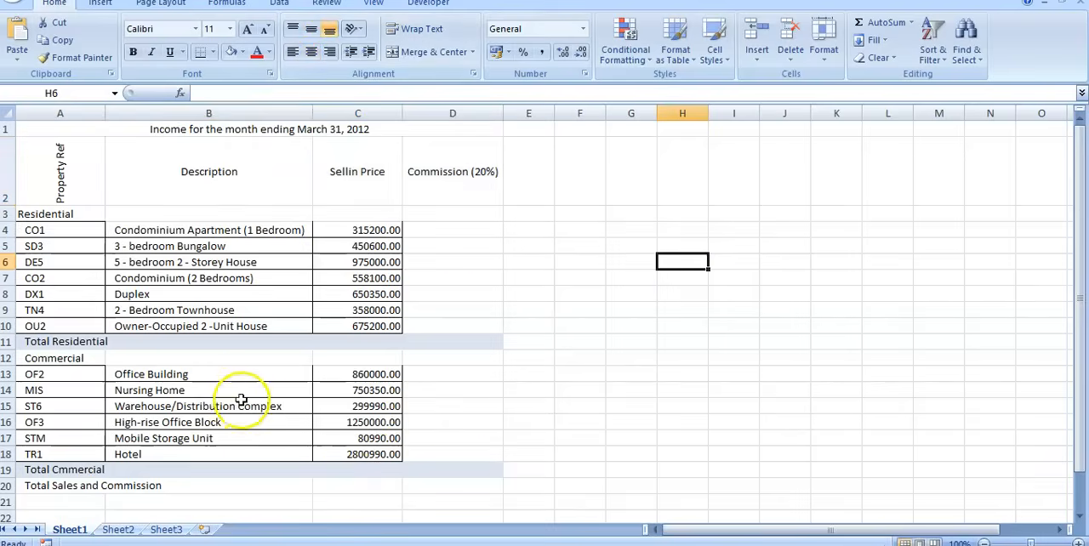
scroll(243, 395, down, 1)
scroll(245, 389, up, 1)
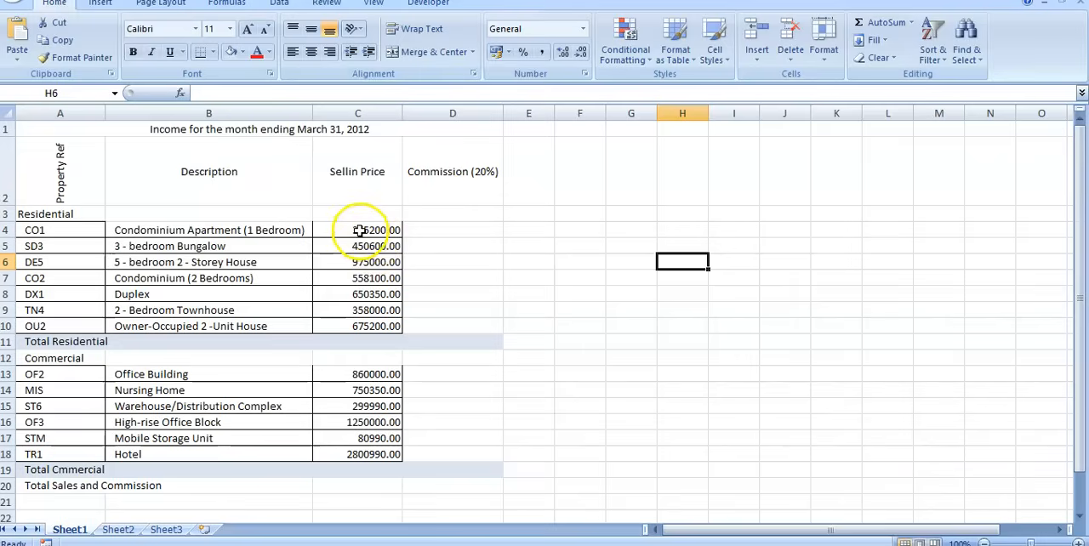
click(350, 174)
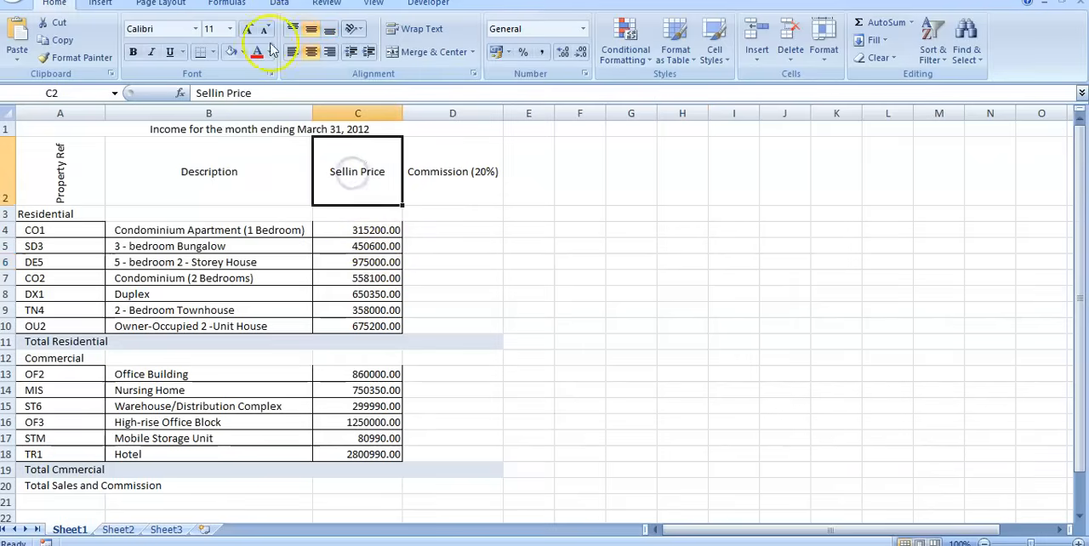
click(227, 92)
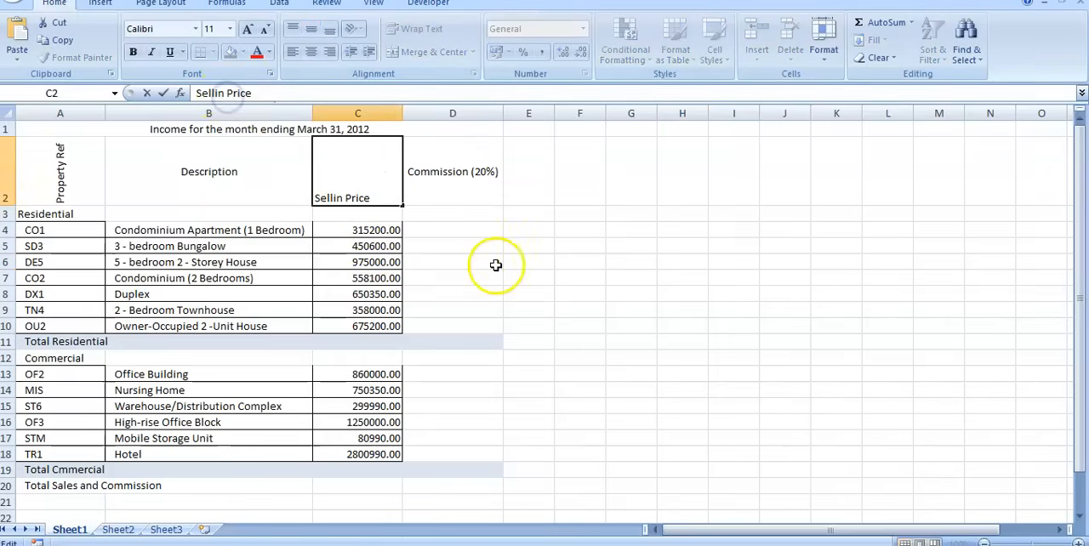
text(g)
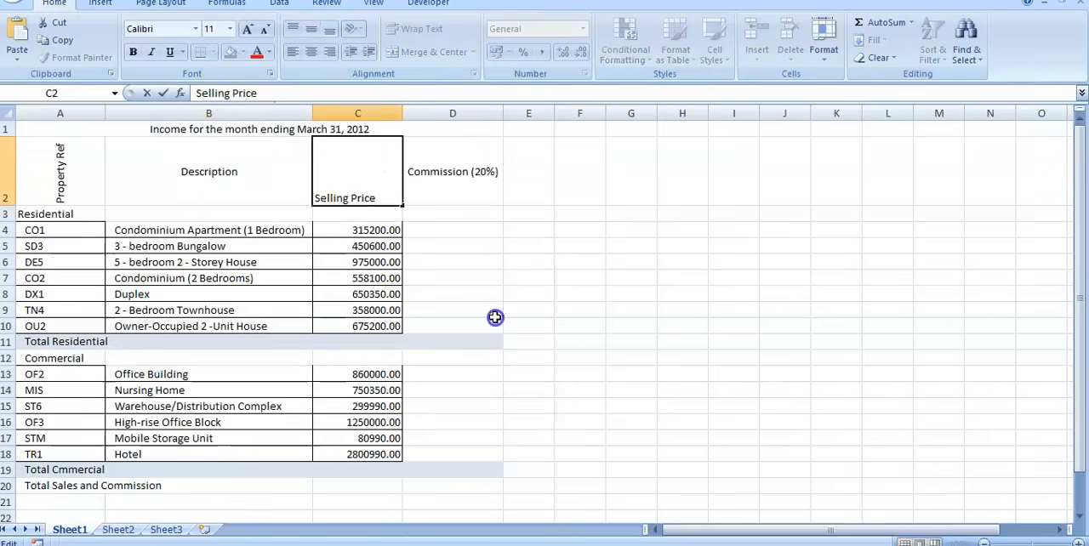
drag(496, 314, 494, 328)
Enter the commission formula =C4*20% in D4 for the one-bedroom condominium apartment.
click(431, 228)
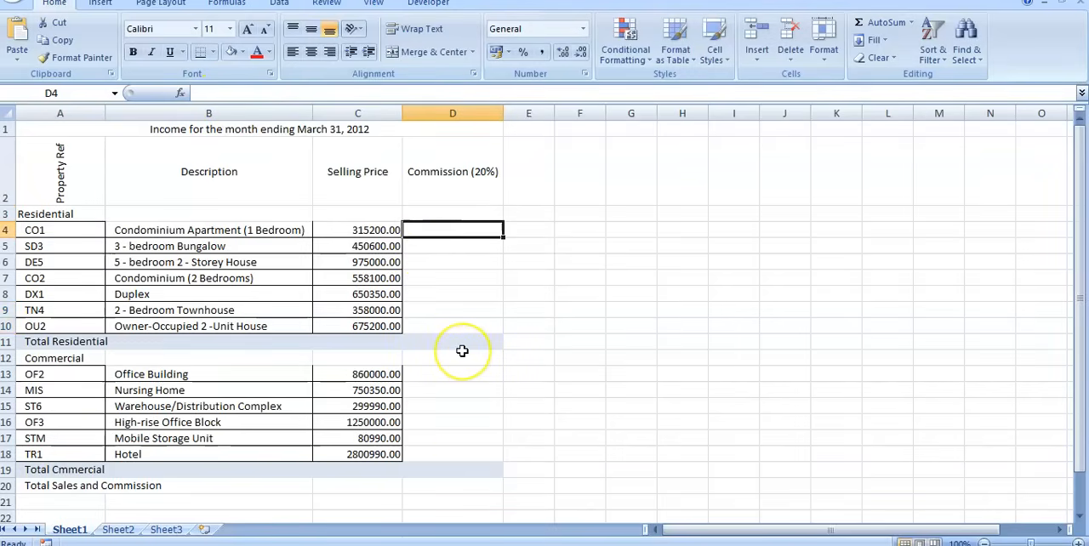
text(=)
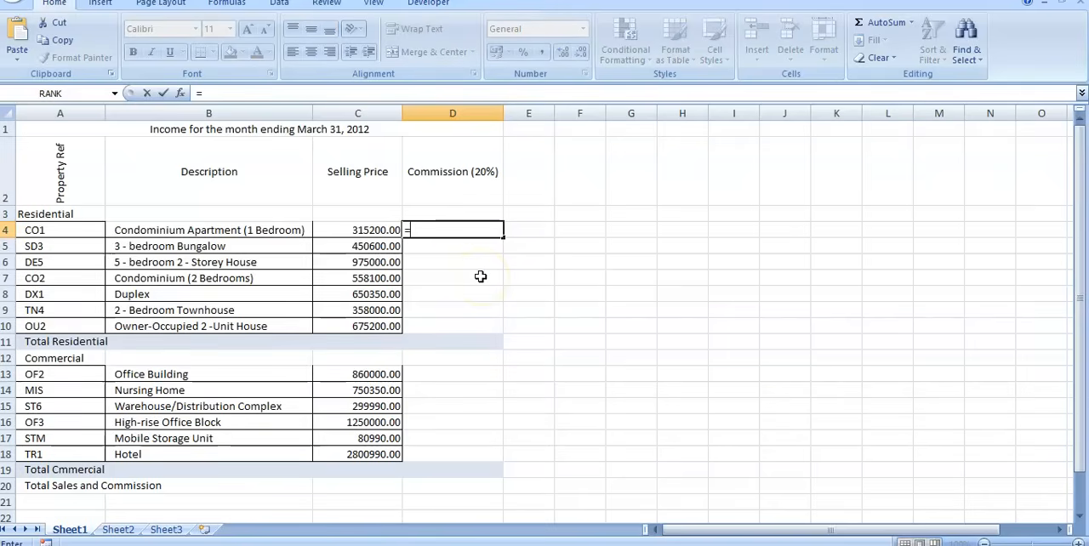
click(367, 231)
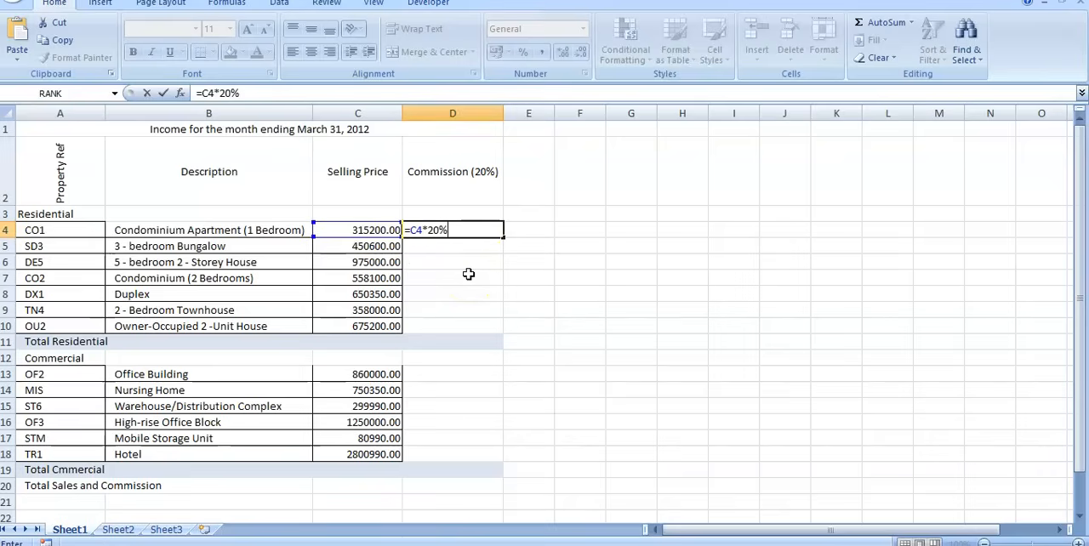
key(ctrl+Return)
click(450, 248)
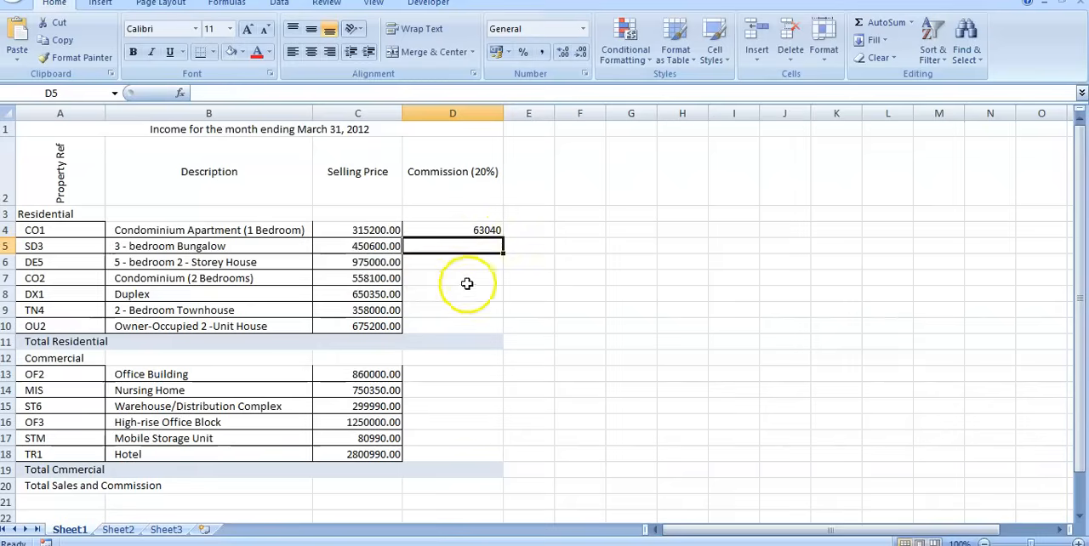
Fill the commission formula from D4 down through D18.
click(457, 228)
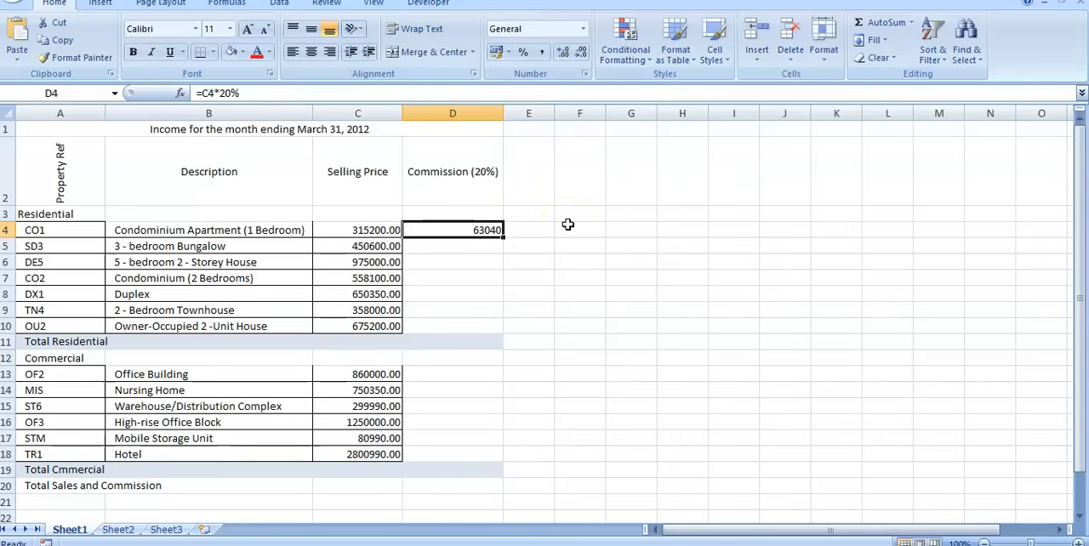
double_click(502, 235)
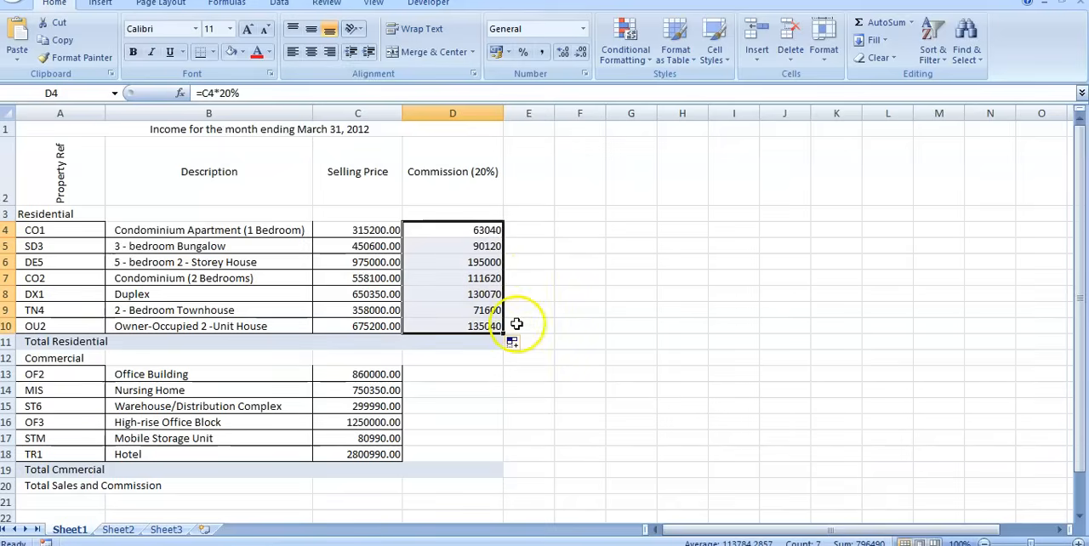
drag(503, 335, 494, 459)
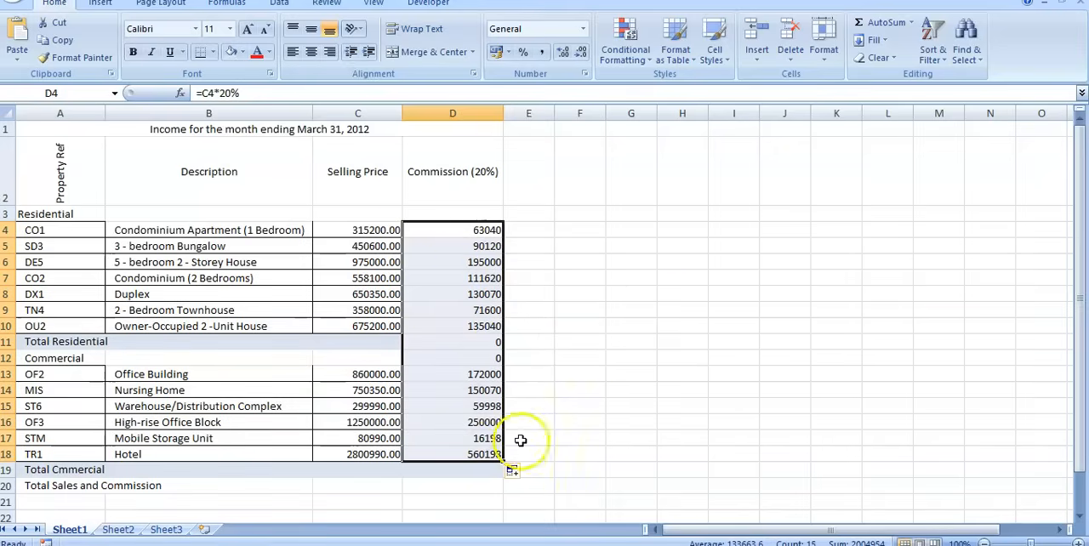
Delete the copied commission formulas from D11 and D12, in the Total Residential and Commercial heading rows.
click(467, 341)
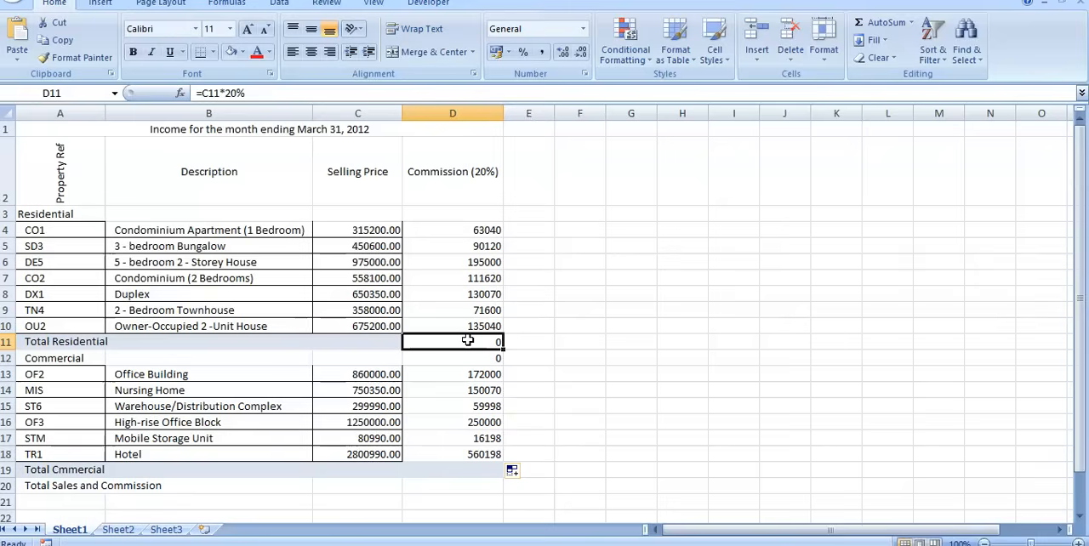
key(Delete)
click(479, 358)
key(Delete)
click(631, 421)
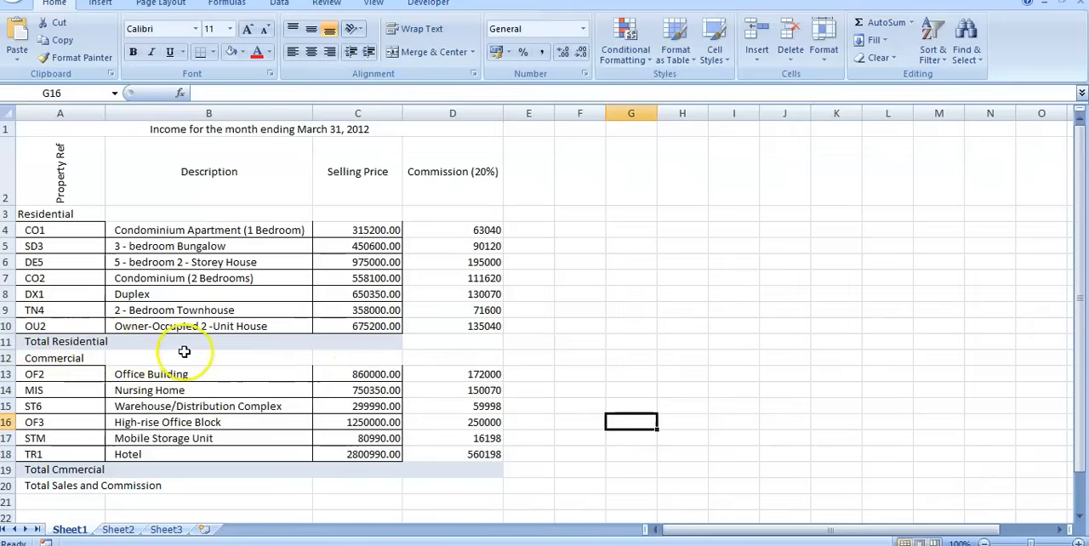
Reapply the light blue fill to D11 in the Total Residential row.
click(368, 341)
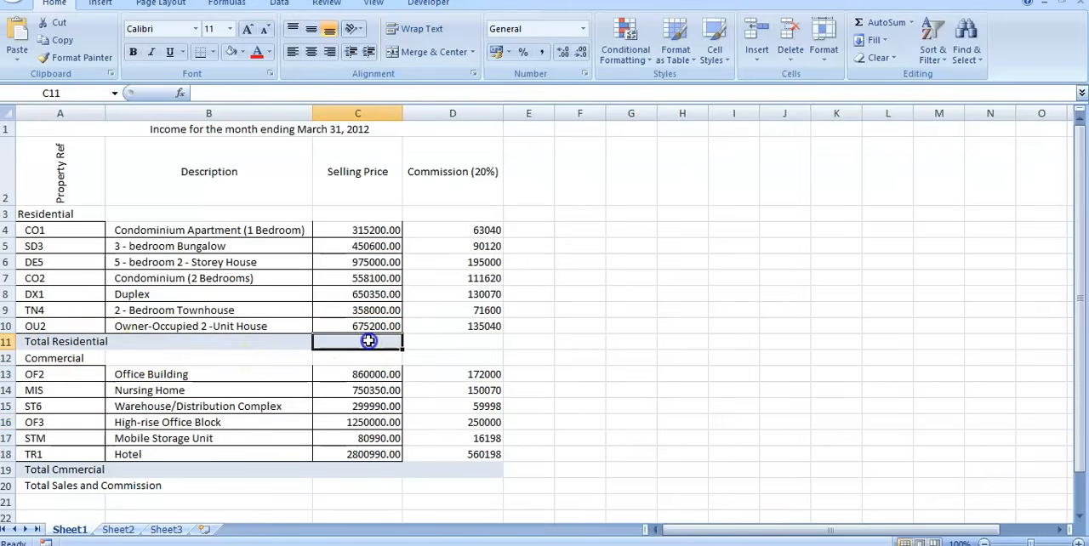
click(573, 359)
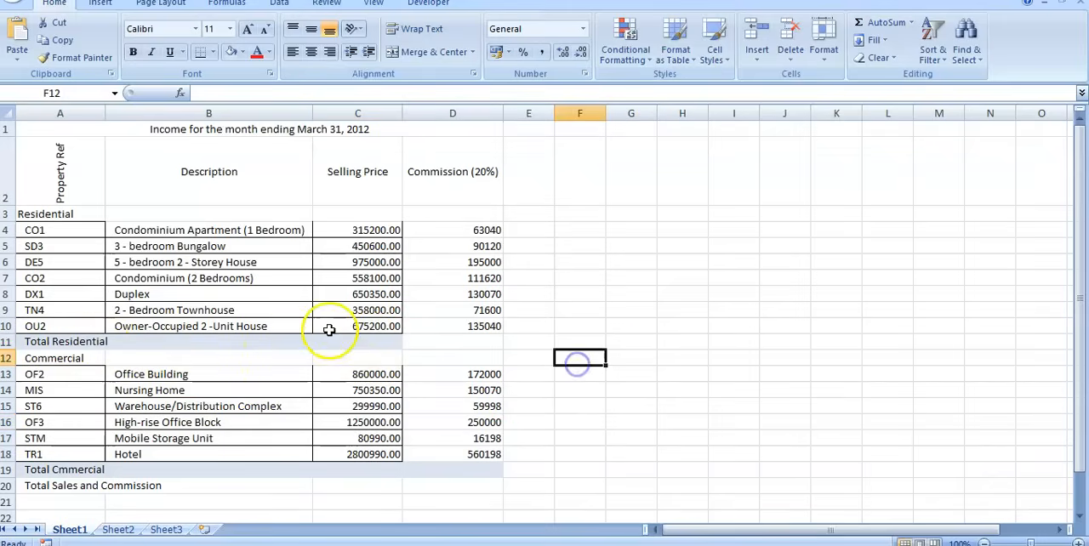
click(460, 340)
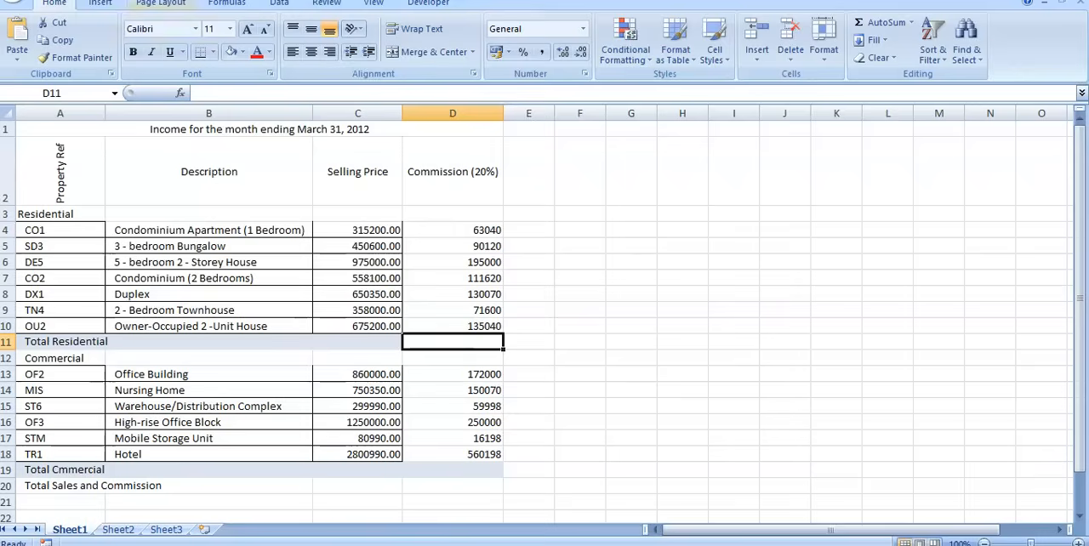
click(231, 51)
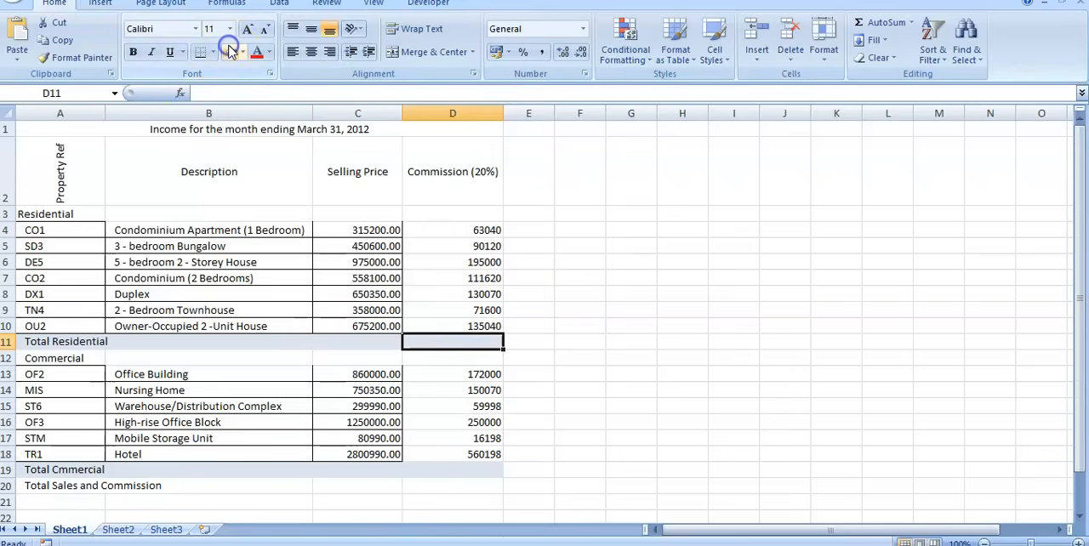
click(749, 341)
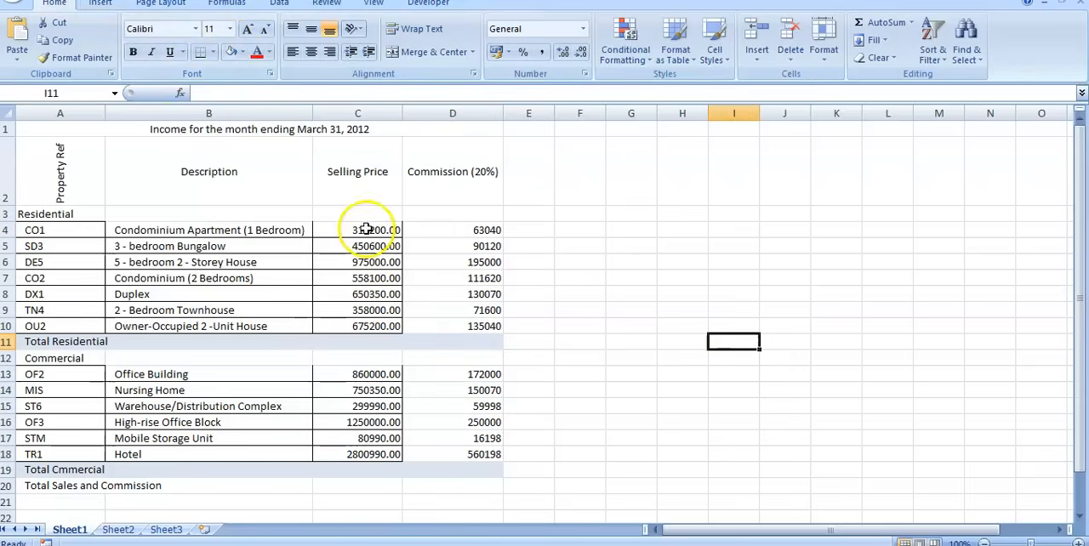
Total the residential selling prices in C11 with =SUM(C4:C10) and fill the formula across to D11.
click(356, 341)
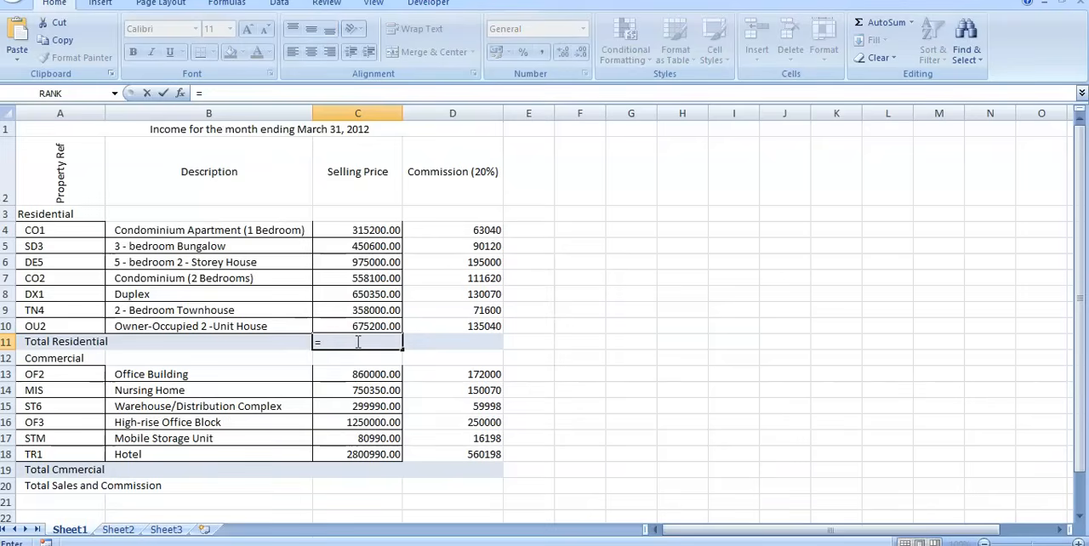
text(um)
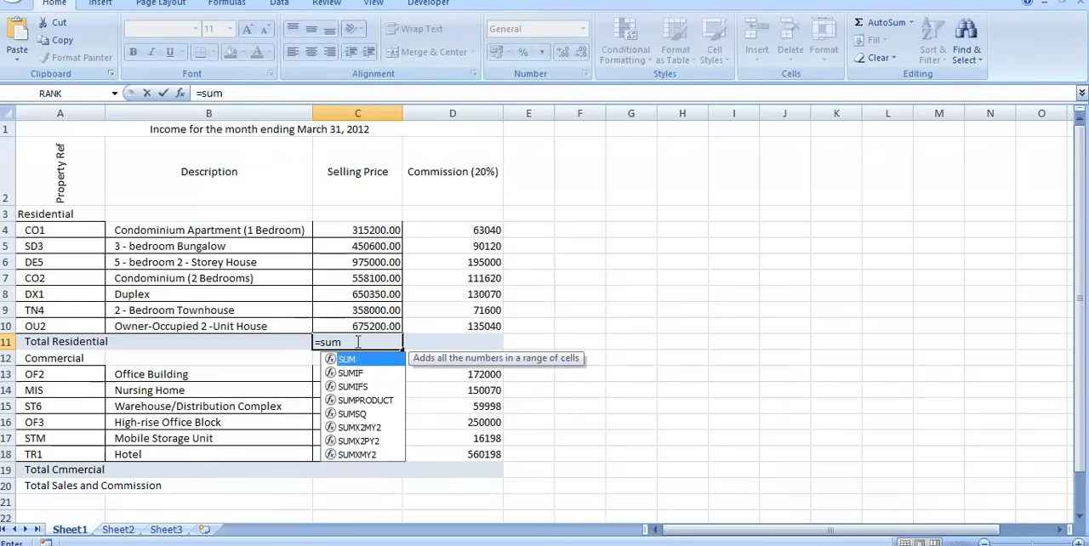
text(()
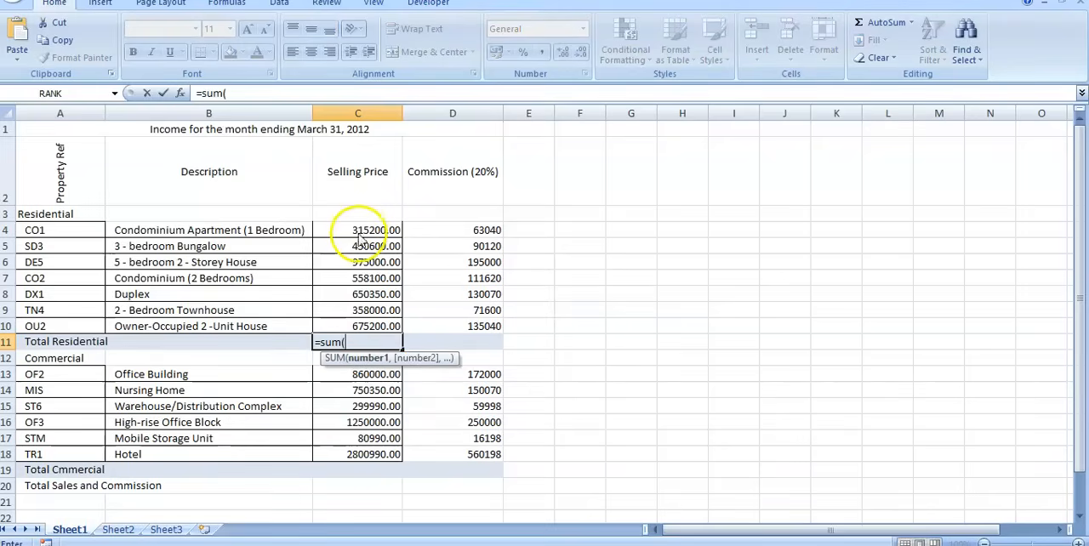
drag(359, 231, 348, 326)
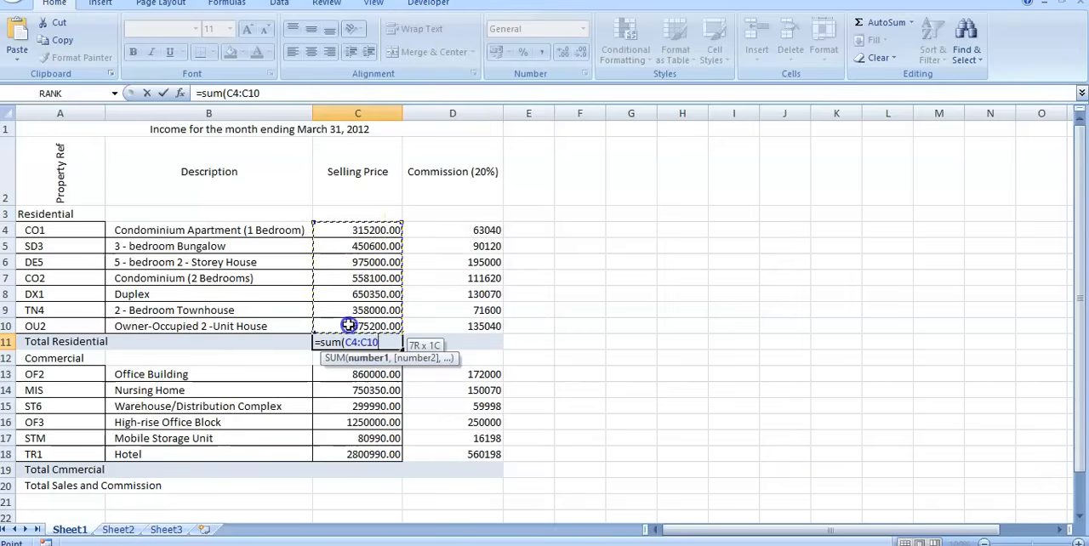
text())
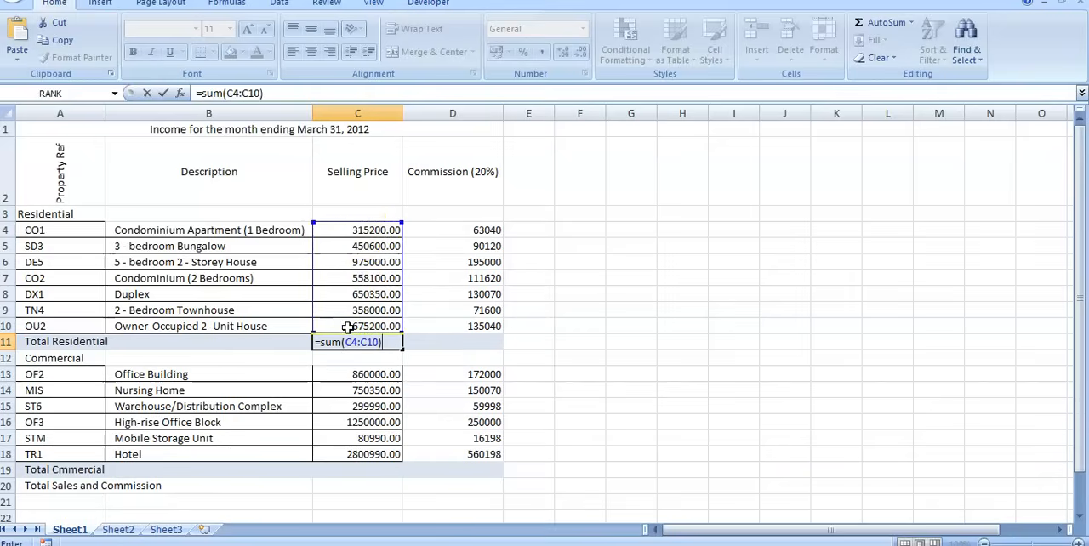
key(Return)
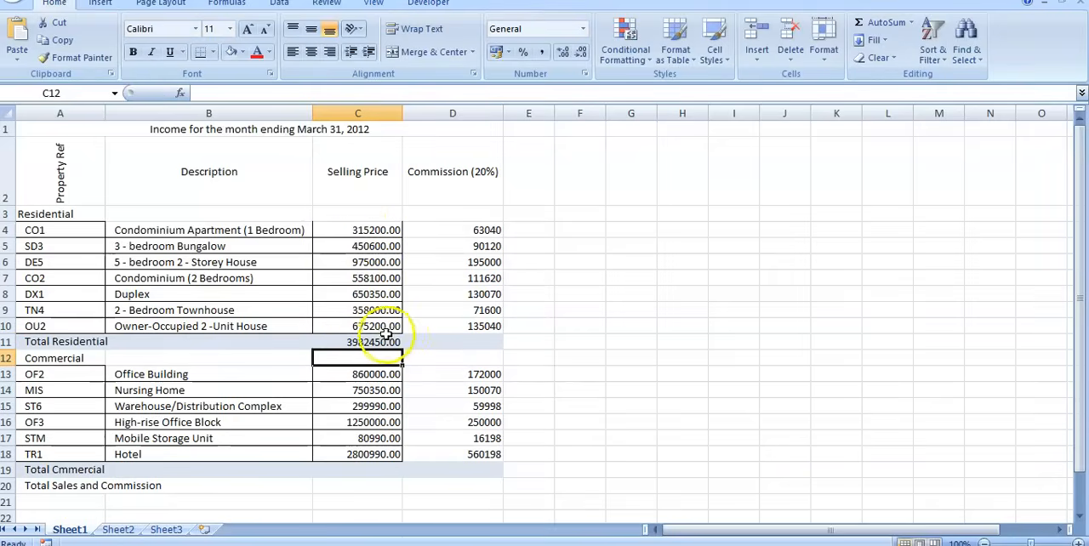
click(388, 342)
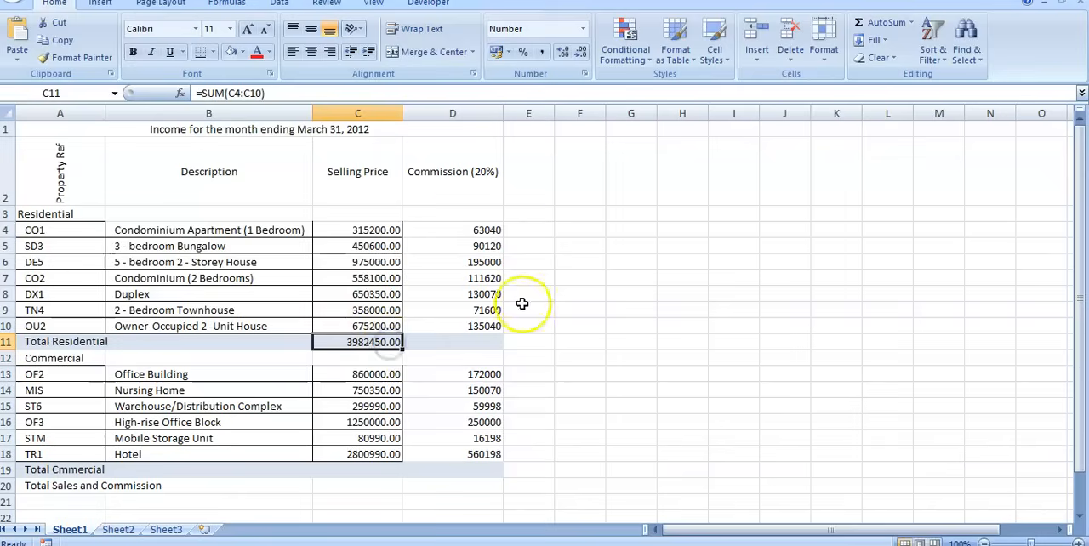
drag(403, 350, 486, 344)
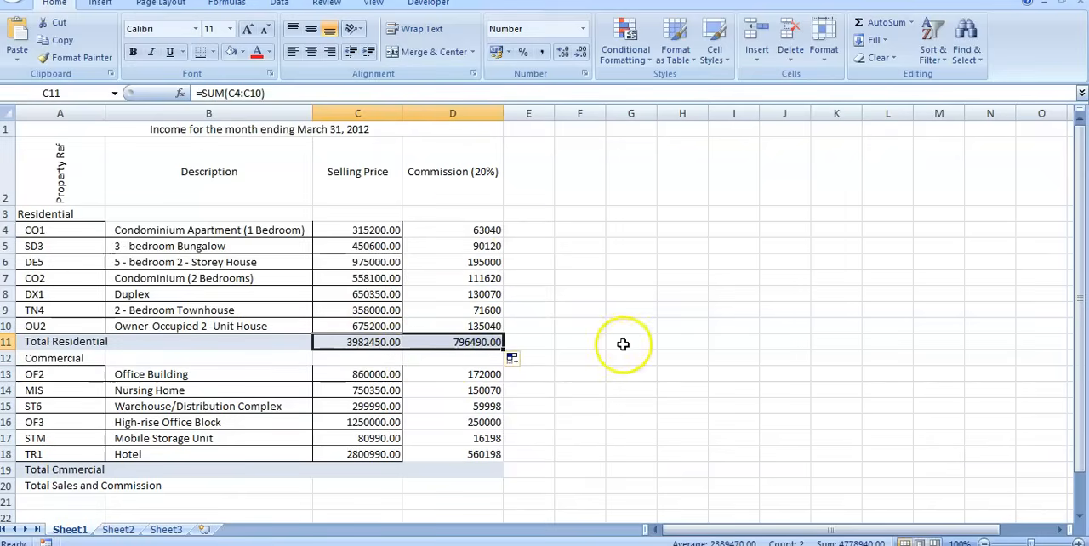
Total the commercial selling prices in C19 with =SUM(C13:C18) and fill the formula across to D19.
scroll(625, 342, down, 1)
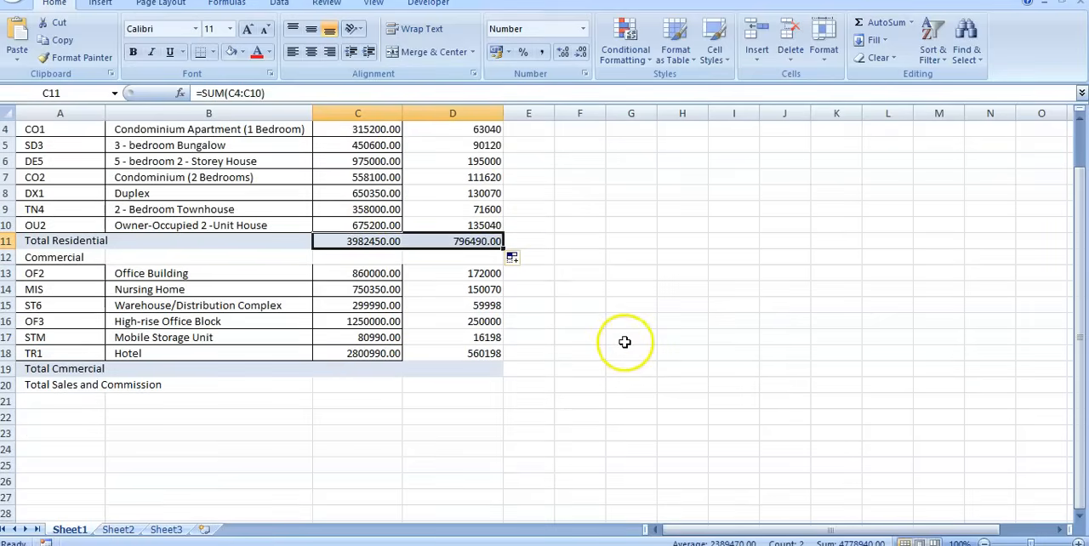
click(356, 368)
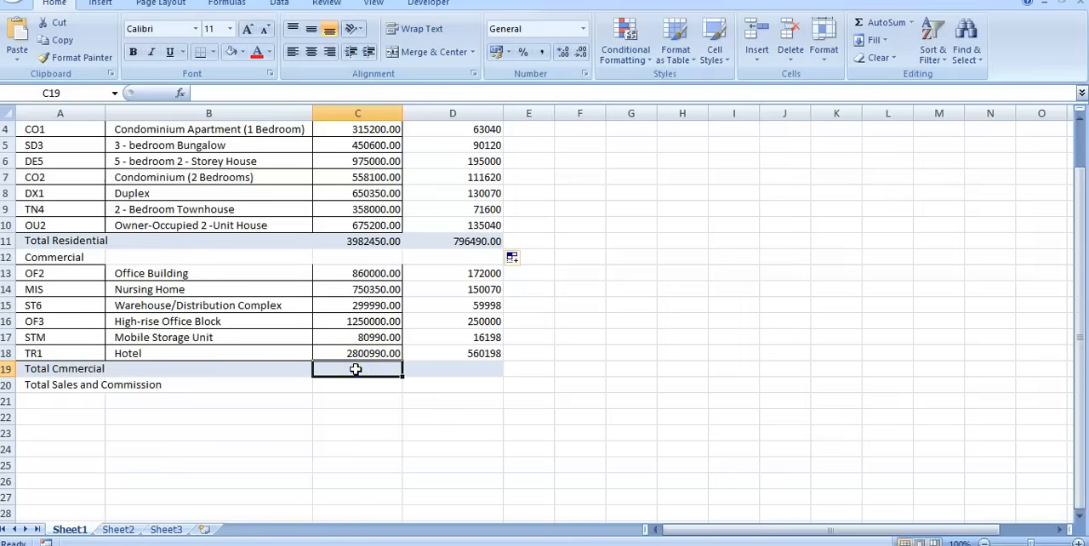
text(=)
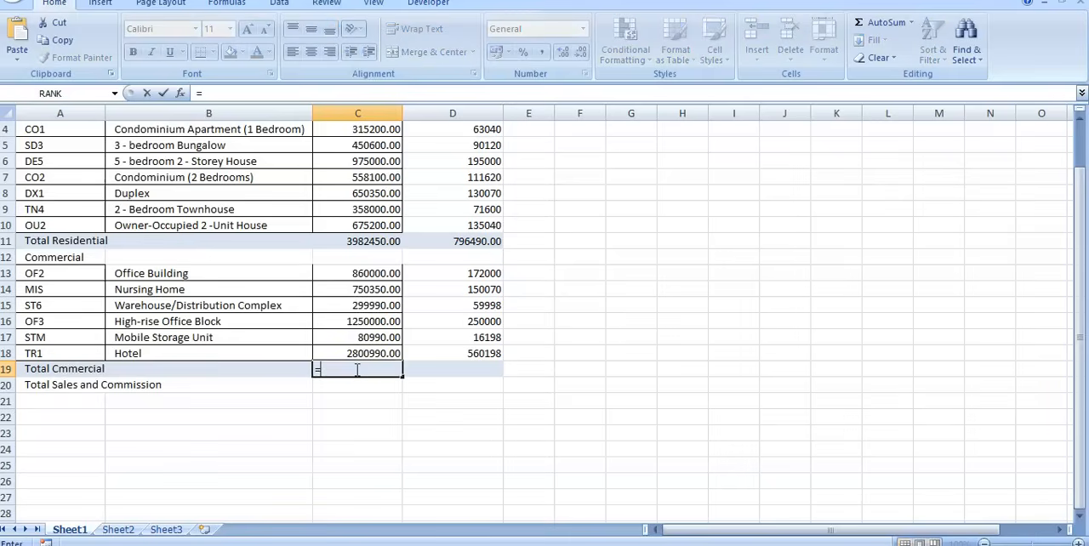
text(sum)
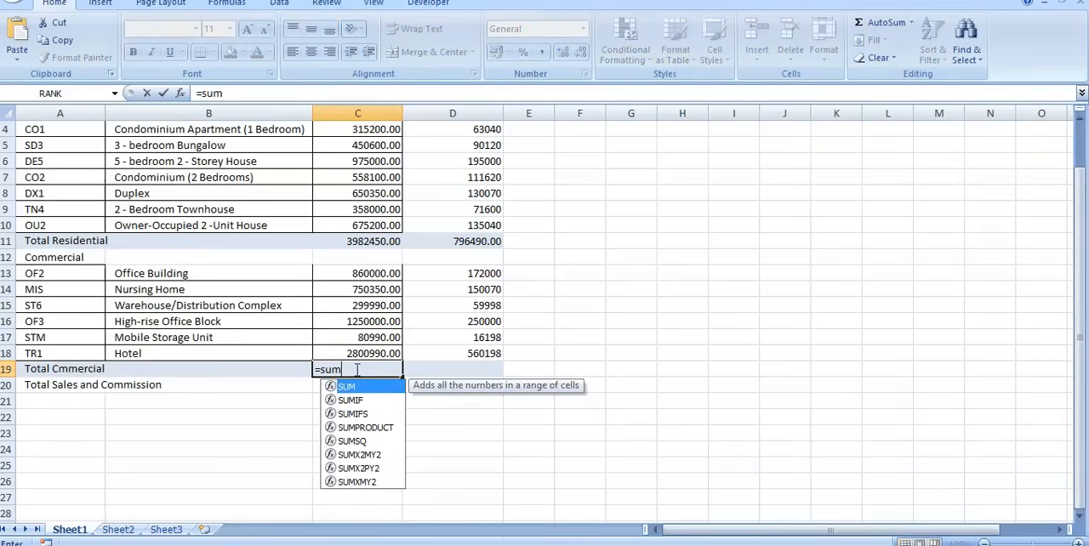
text(()
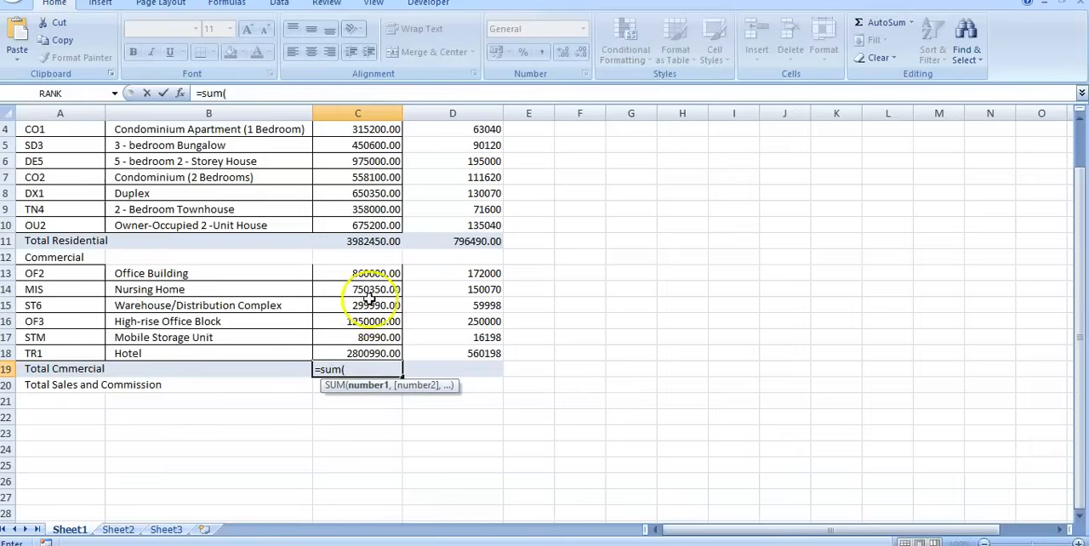
drag(362, 274, 365, 352)
text())
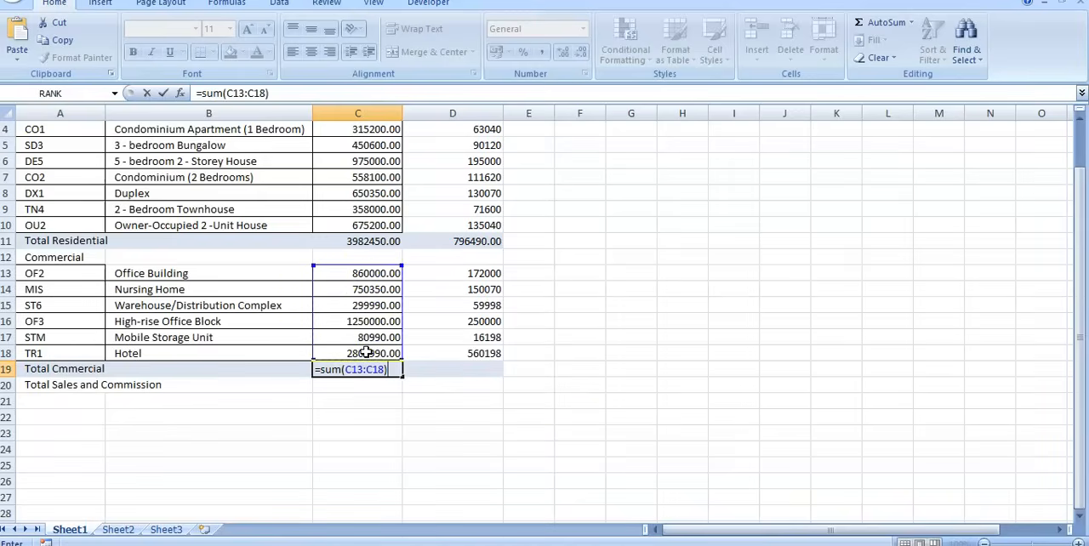
key(Return)
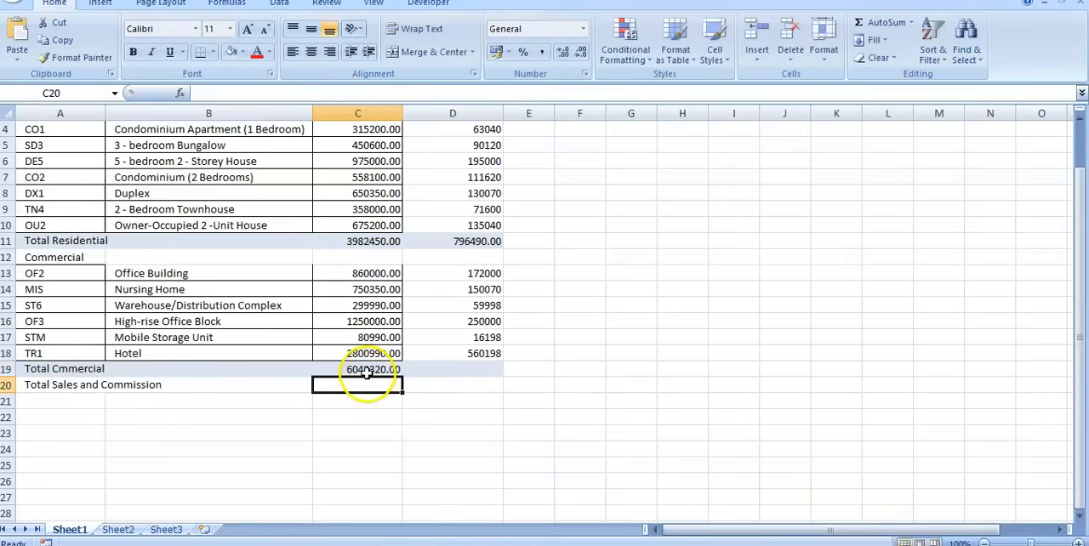
click(366, 370)
drag(402, 380, 498, 372)
click(333, 428)
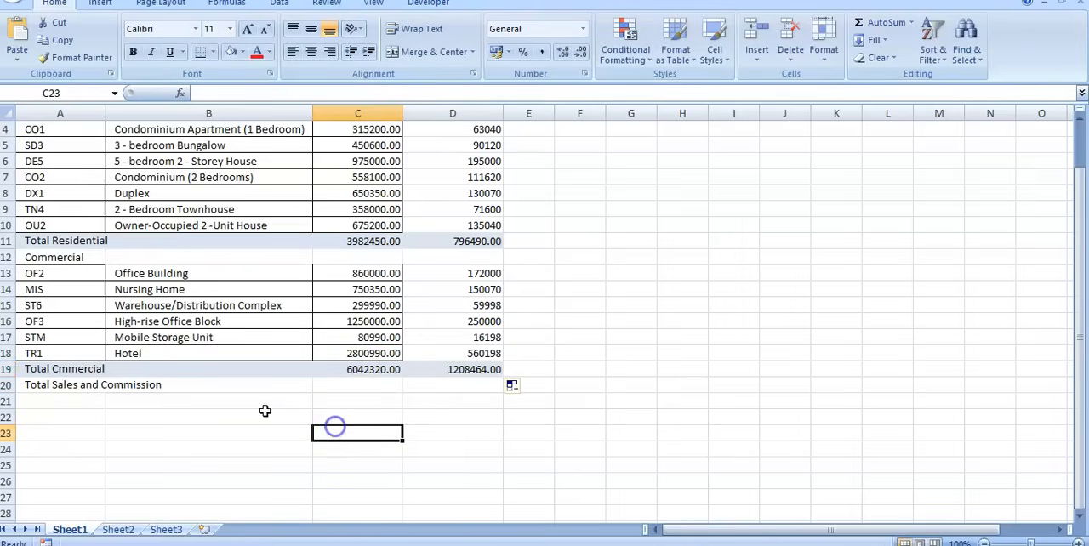
Correct the misspelled label in A19 to read Total Commercial.
click(66, 368)
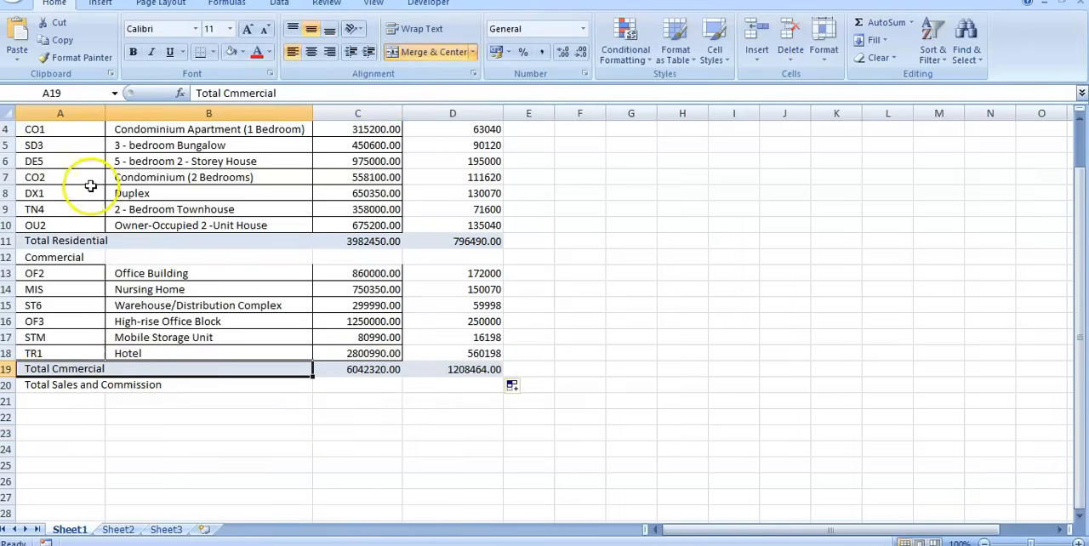
click(228, 93)
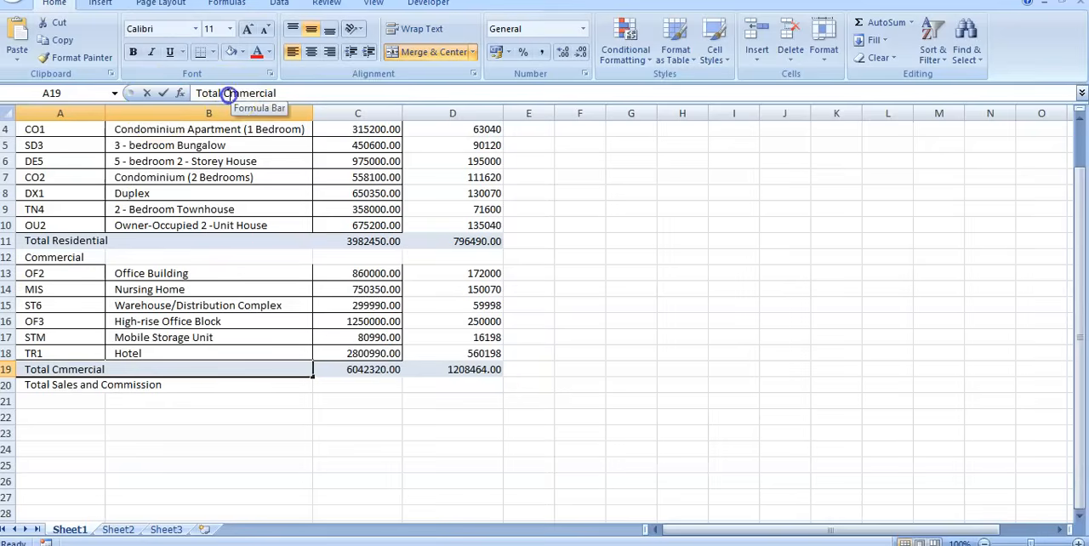
text(o)
click(272, 415)
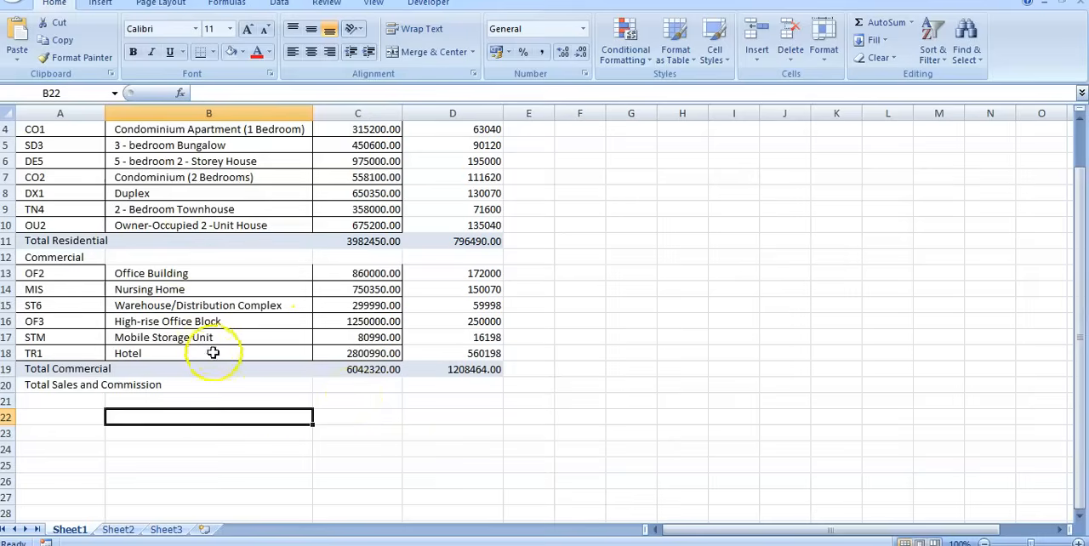
Add the residential and commercial selling price totals in C20 with the formula =C11+C19.
scroll(482, 407, up, 1)
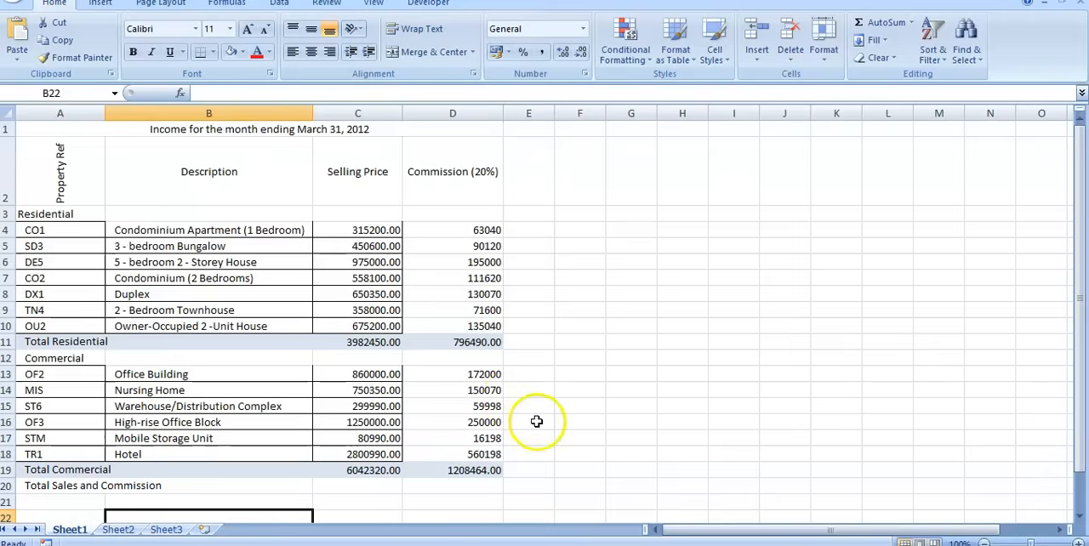
scroll(537, 421, down, 1)
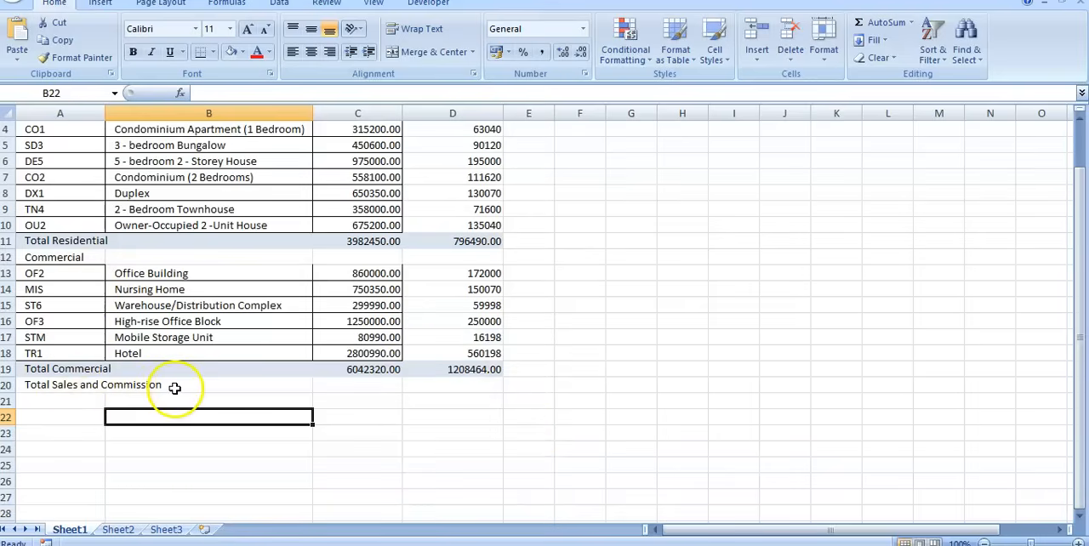
click(328, 385)
scroll(358, 477, up, 1)
scroll(348, 418, down, 1)
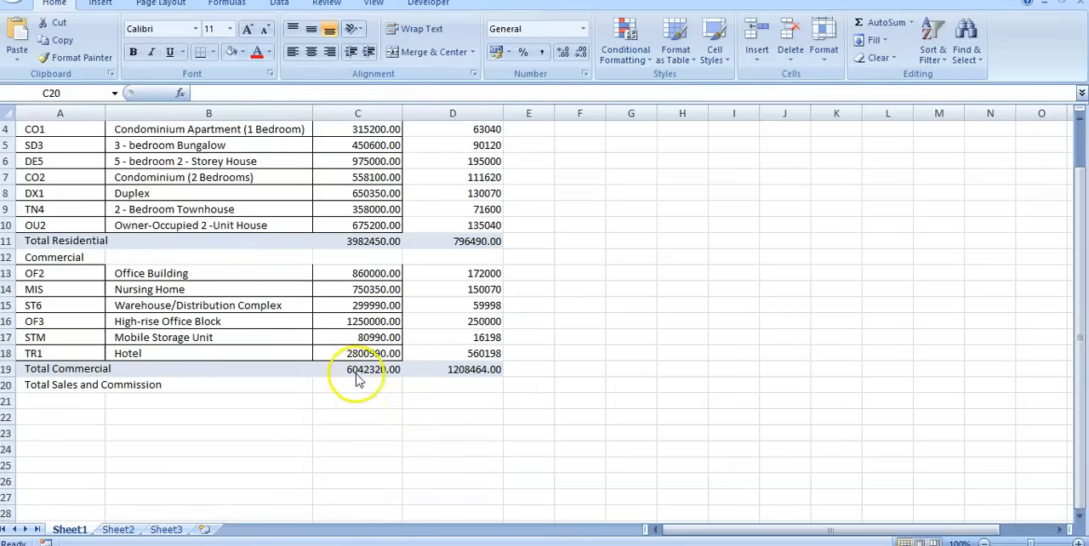
scroll(355, 264, up, 1)
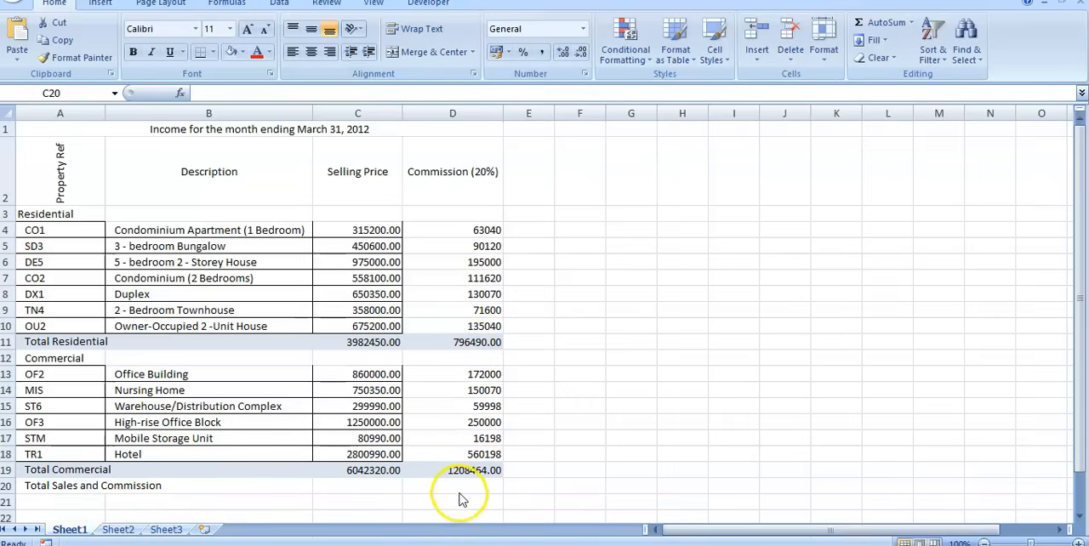
scroll(470, 494, down, 1)
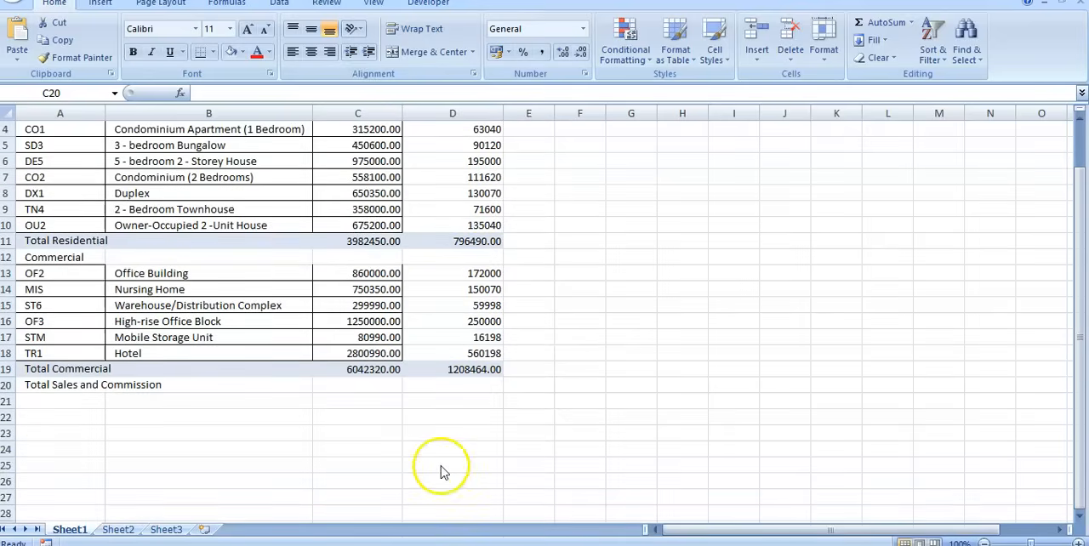
click(356, 385)
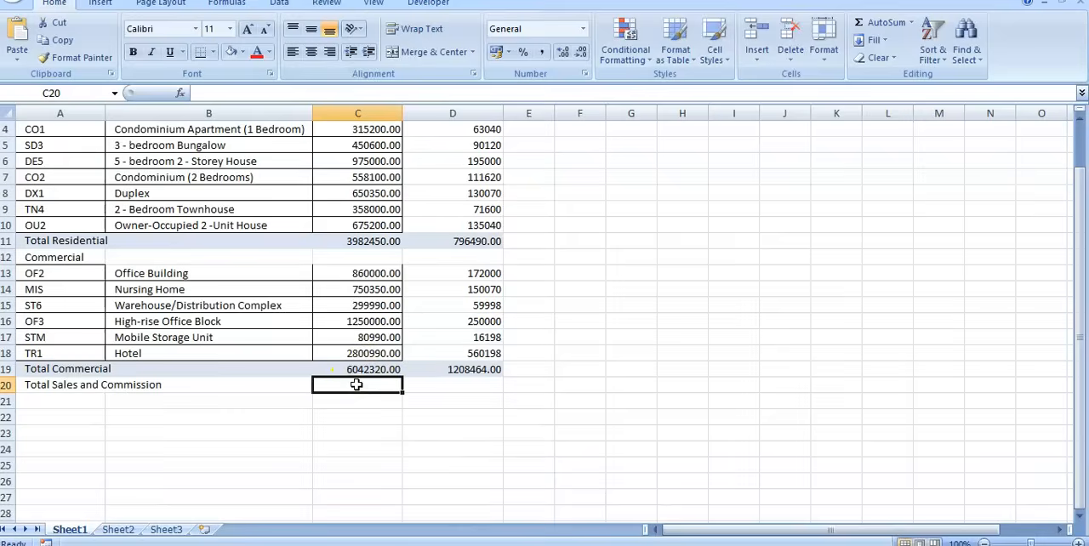
text(=)
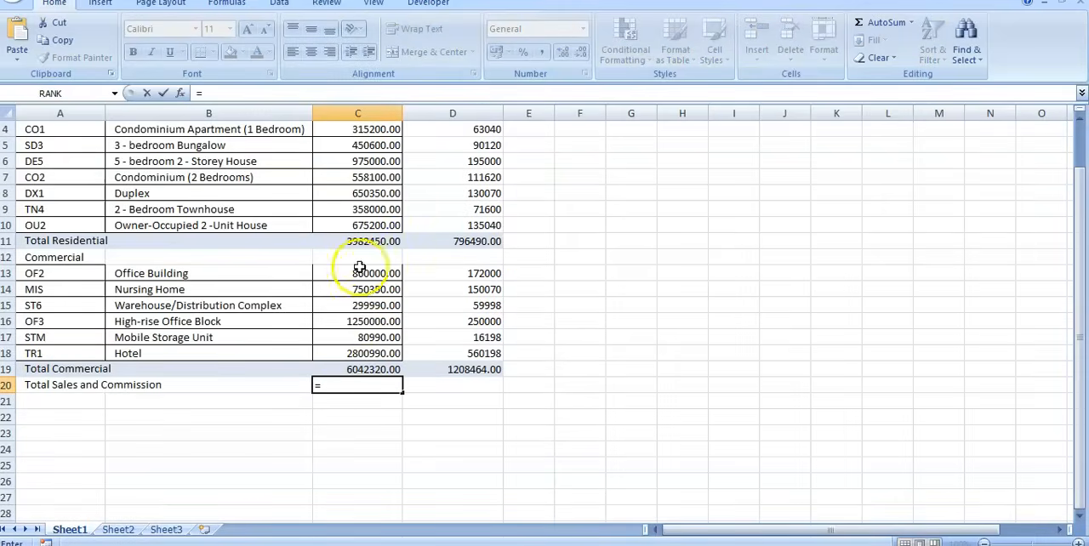
click(368, 242)
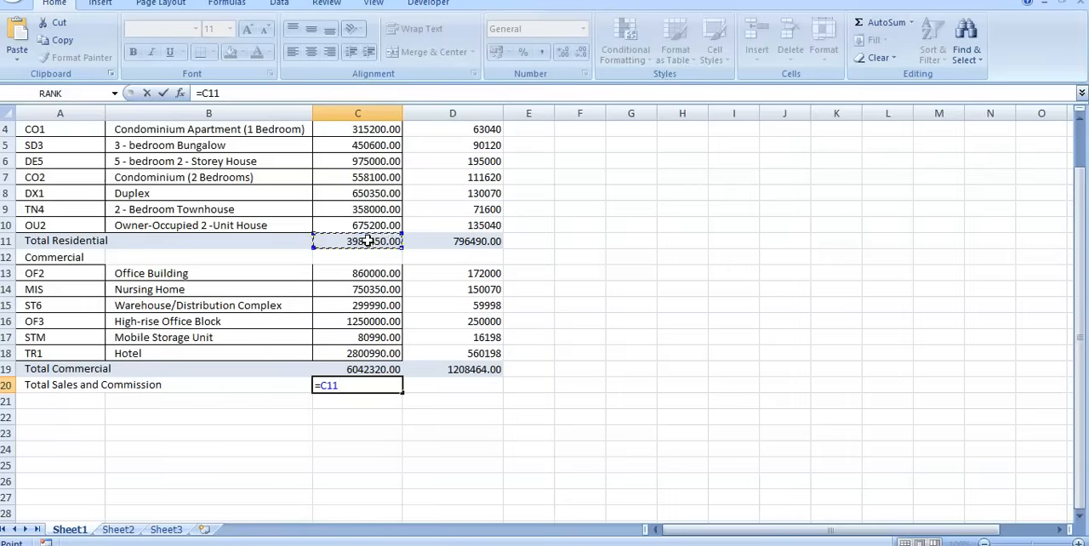
click(354, 369)
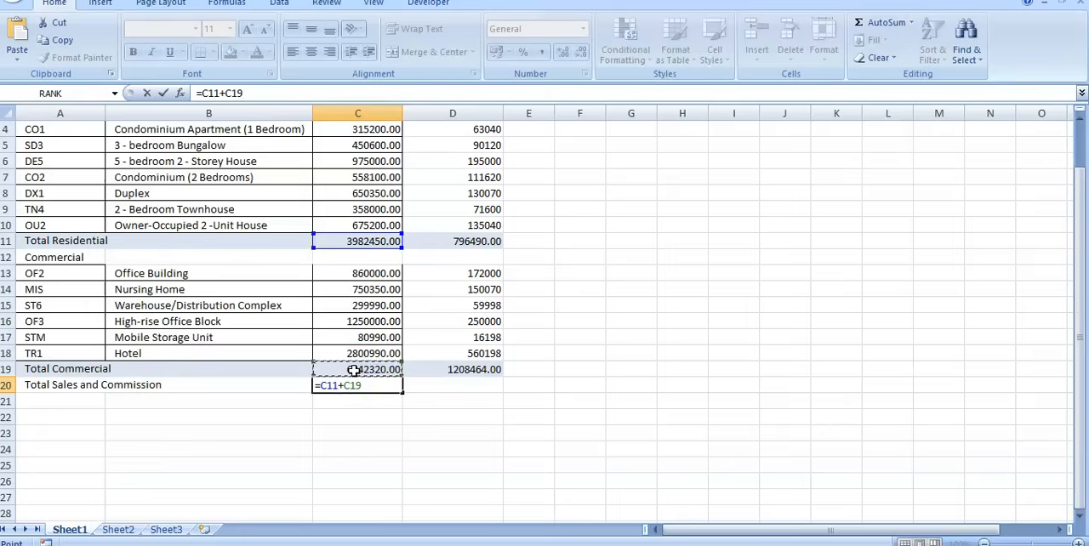
key(Return)
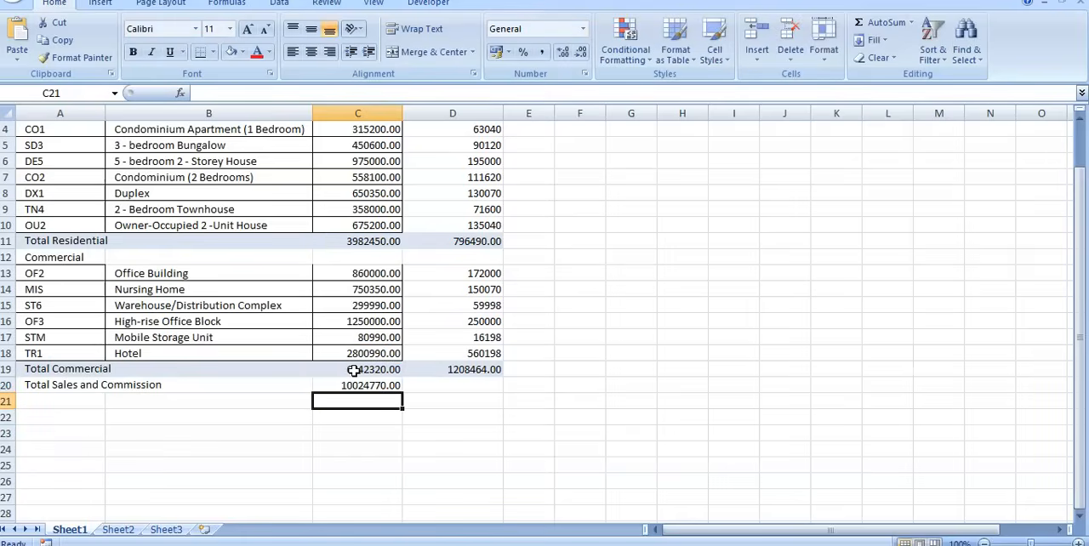
Fill the Total Sales and Commission formula from C20 across to D20 and check both cells' formulas.
click(459, 385)
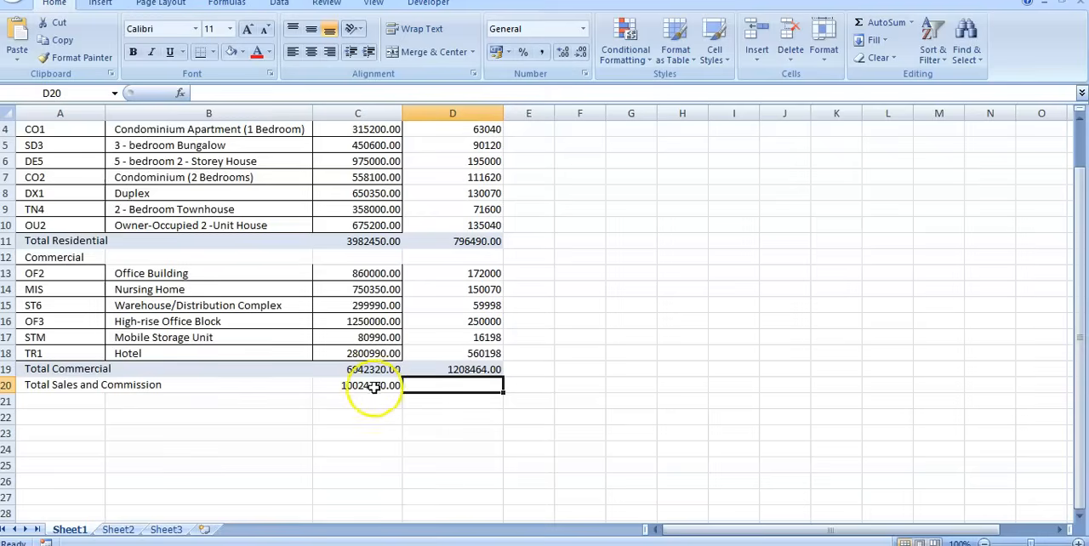
click(372, 388)
drag(452, 388, 479, 396)
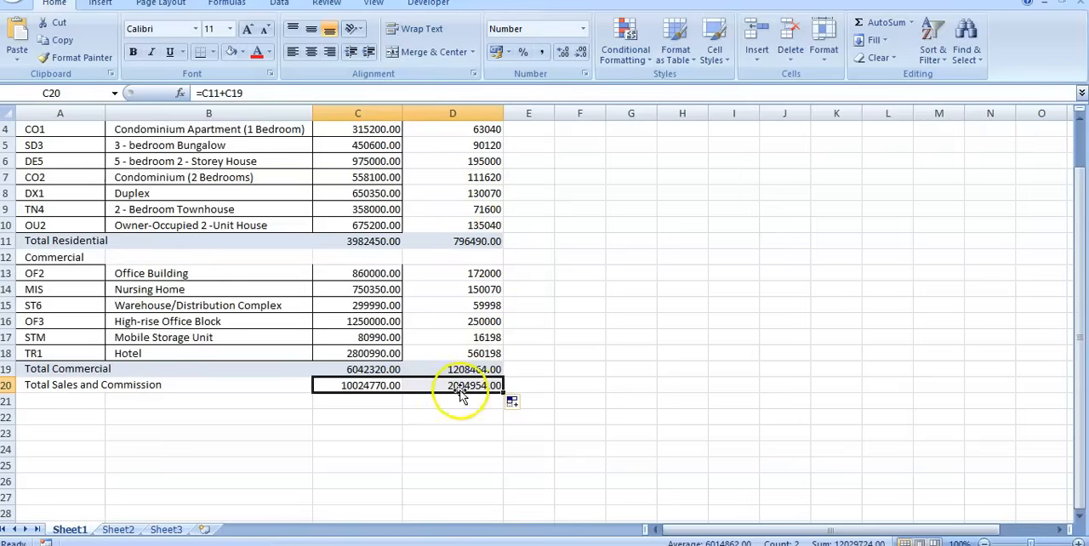
click(460, 388)
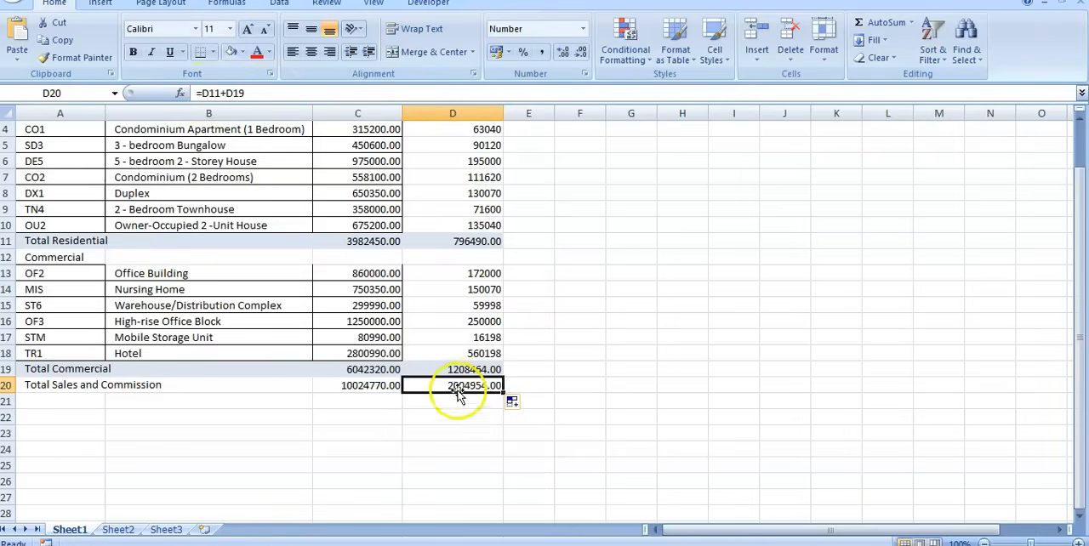
click(351, 393)
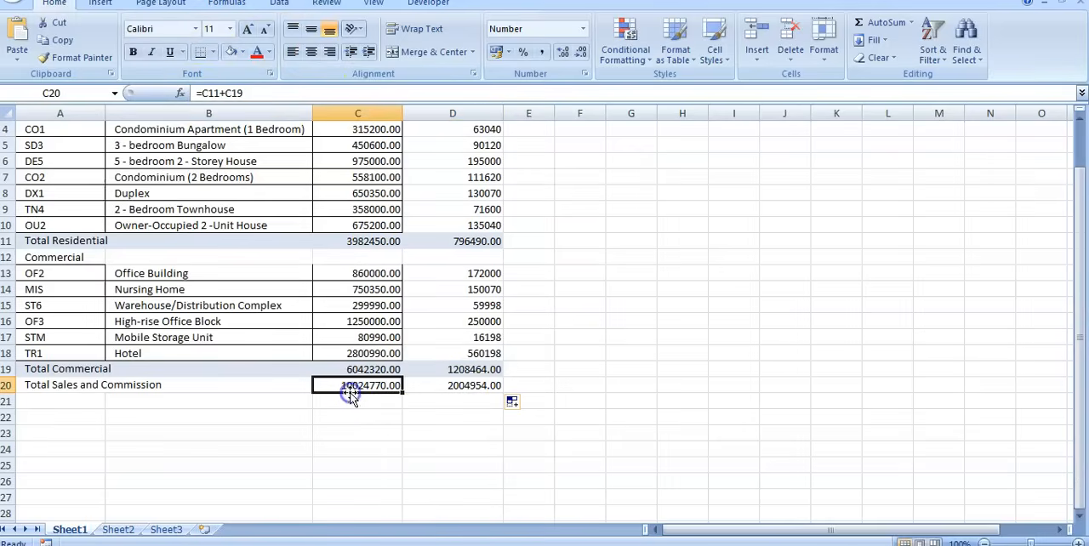
click(436, 431)
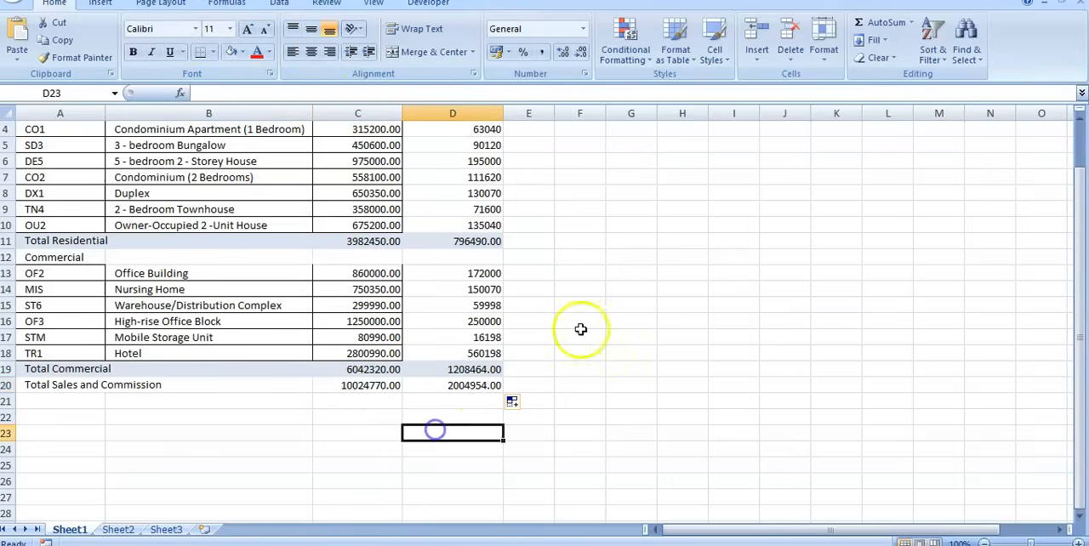
Apply all borders to the whole income table, from the title in A1 through D20.
scroll(564, 324, up, 1)
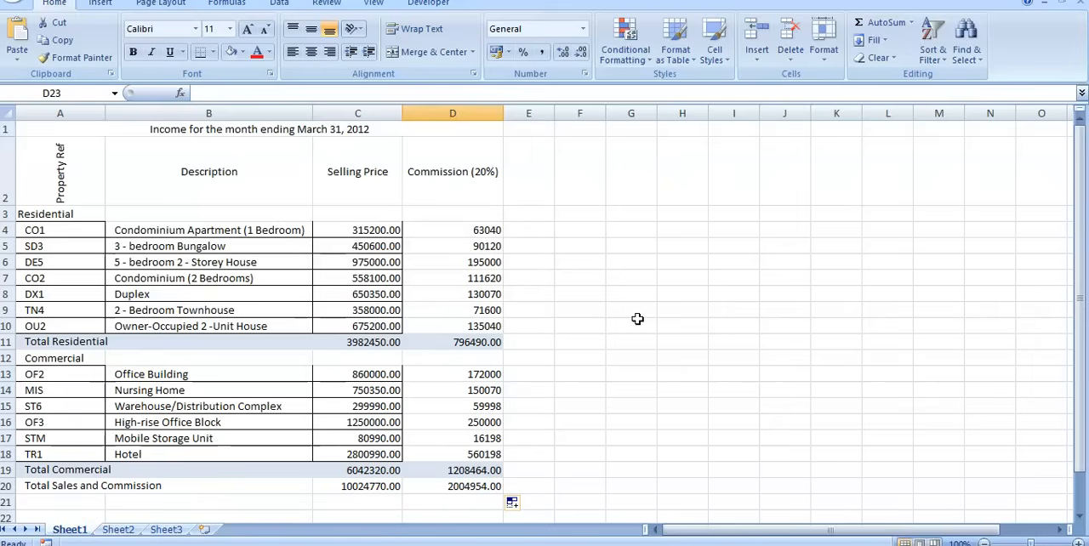
drag(49, 165, 478, 174)
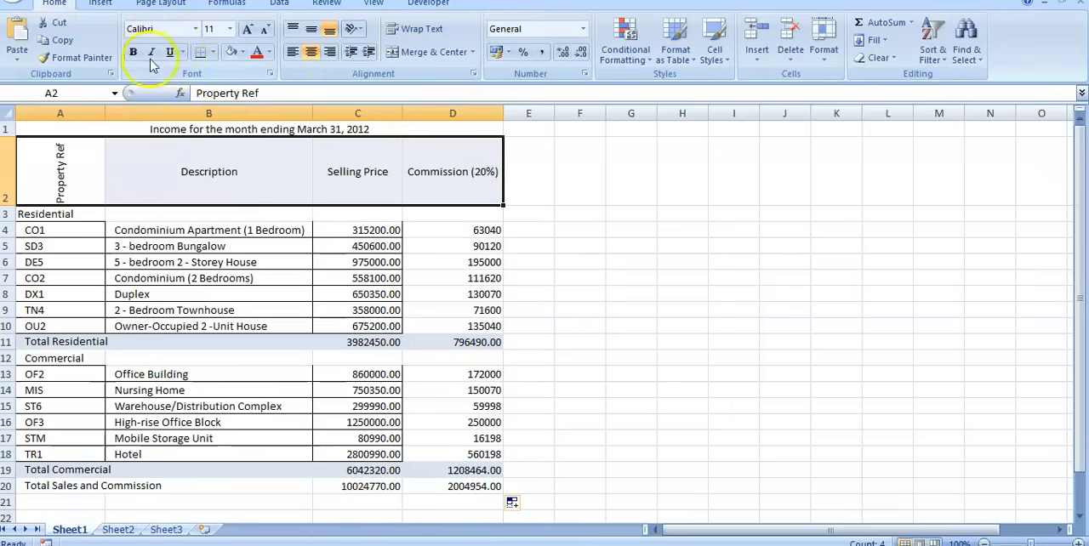
click(719, 311)
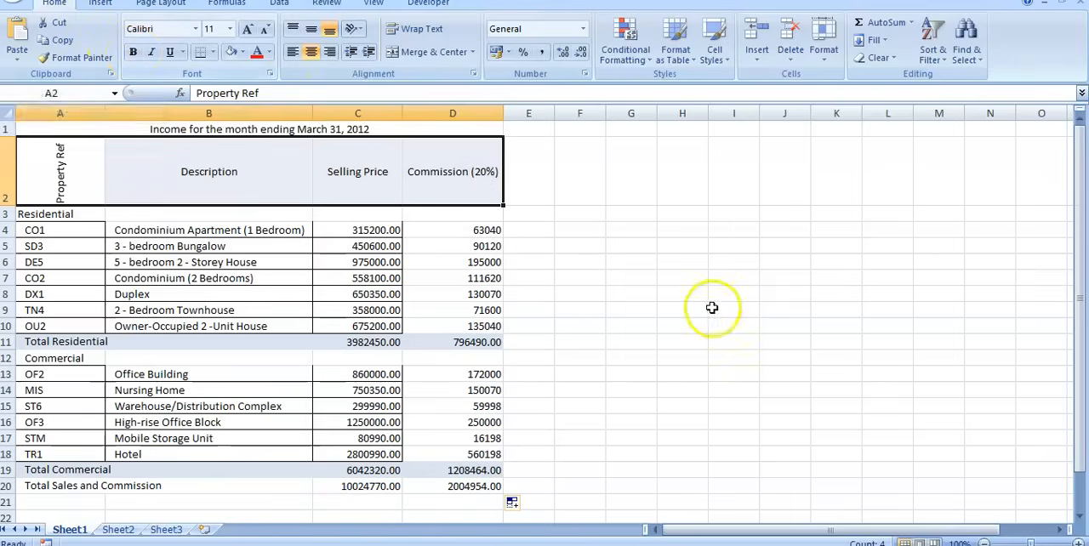
drag(34, 133, 379, 497)
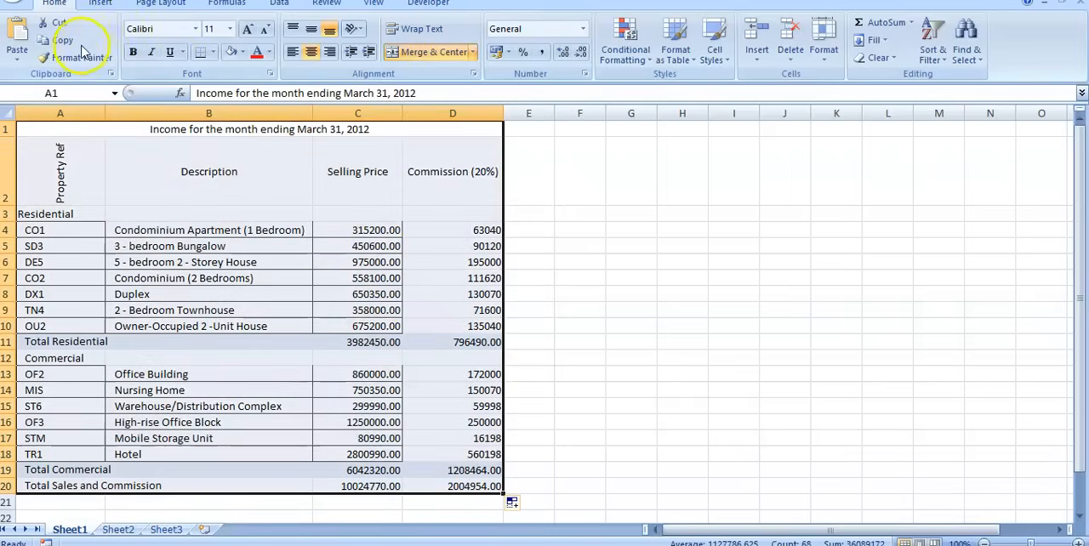
click(214, 54)
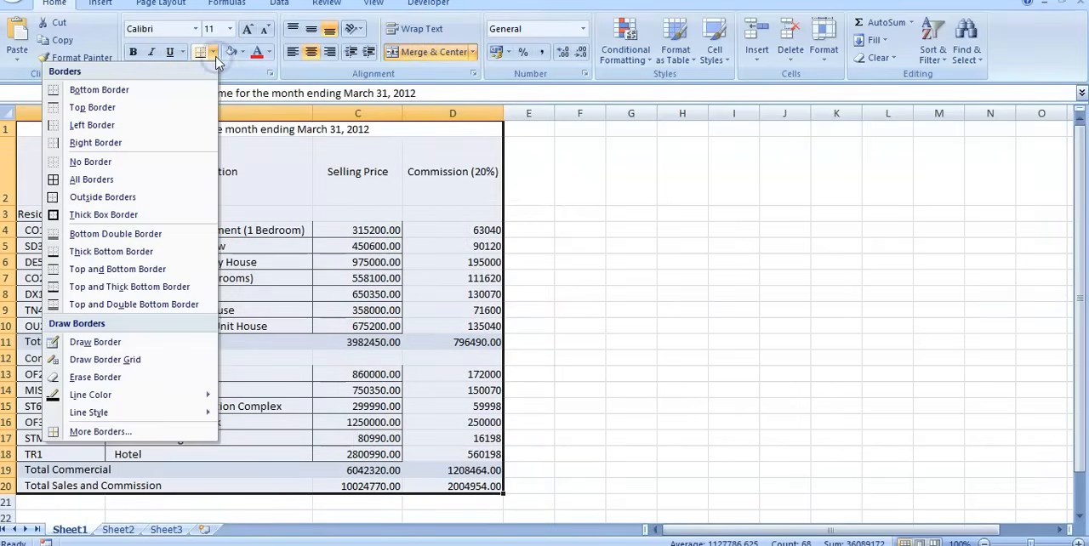
click(90, 180)
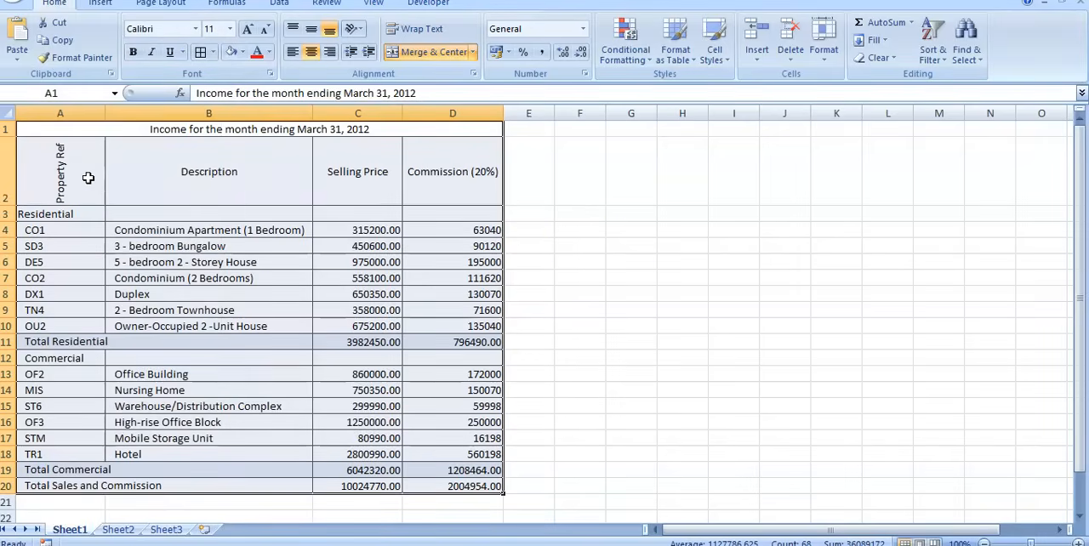
scroll(596, 268, down, 1)
scroll(583, 268, up, 1)
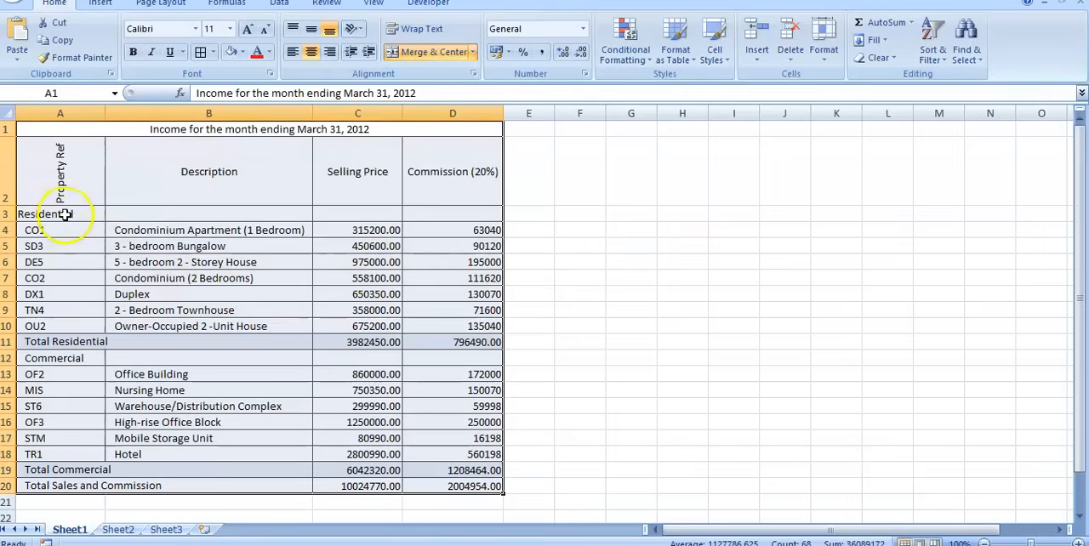
Merge cells A3:B3 without centring and underline the Residential heading.
drag(65, 215, 183, 212)
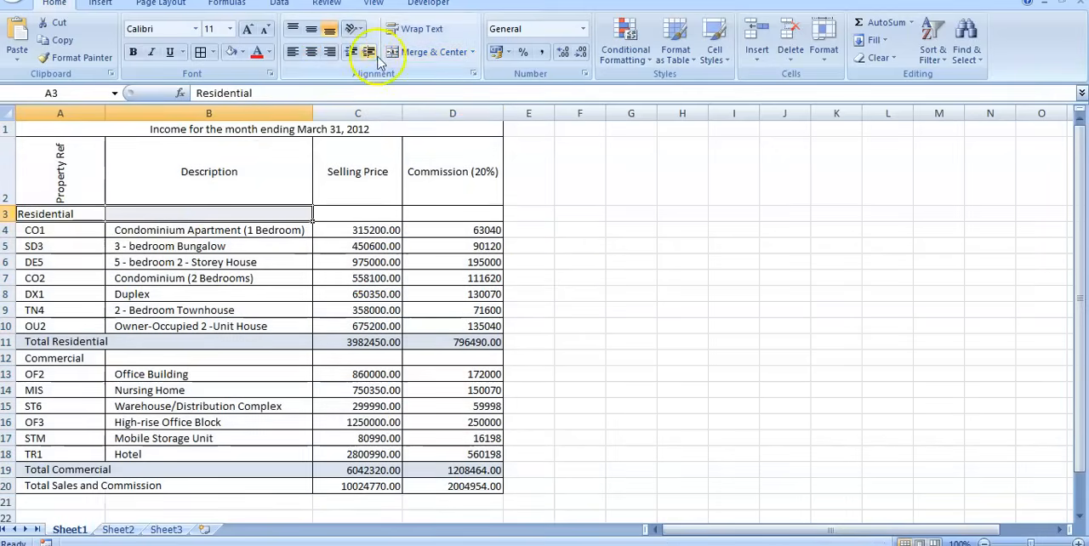
click(474, 52)
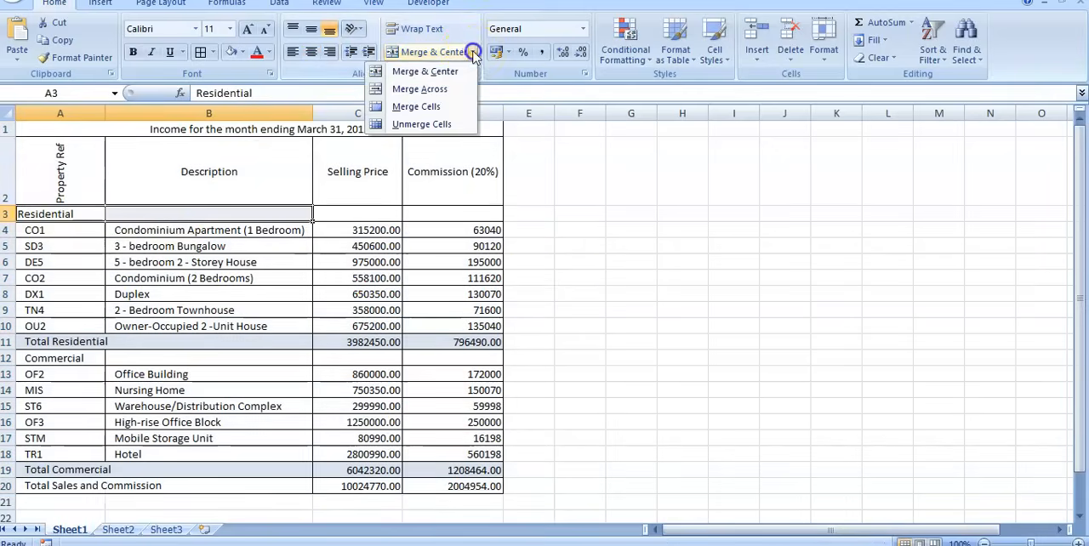
click(433, 106)
click(681, 326)
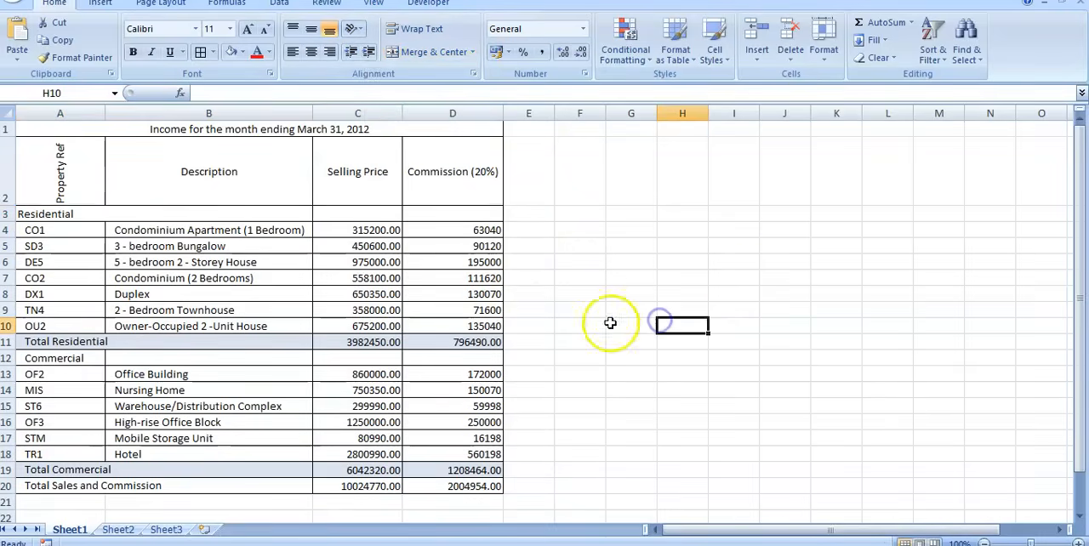
click(69, 215)
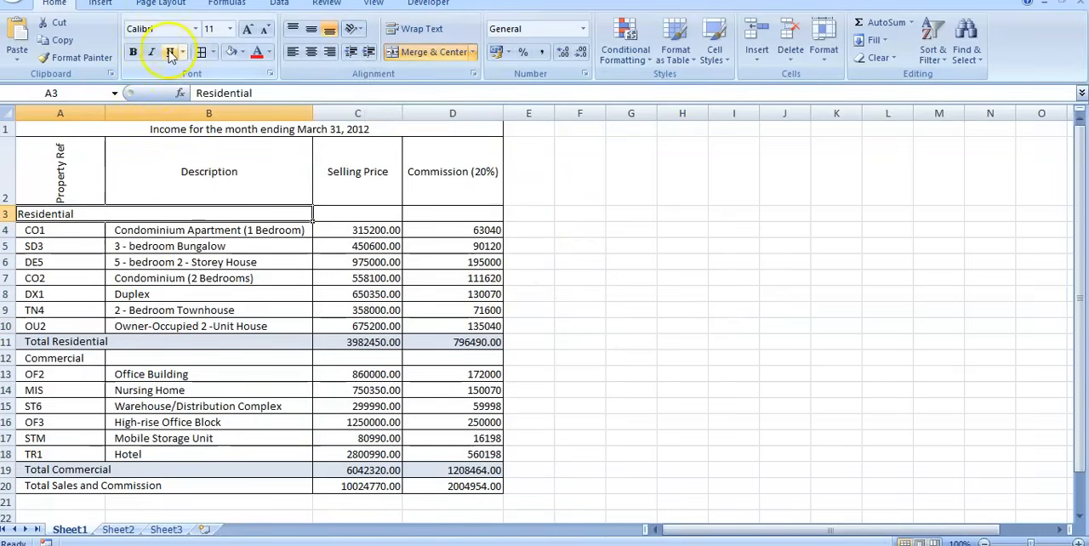
click(626, 278)
Merge cells A12:B12 without centring and underline the Commercial heading.
scroll(170, 319, down, 1)
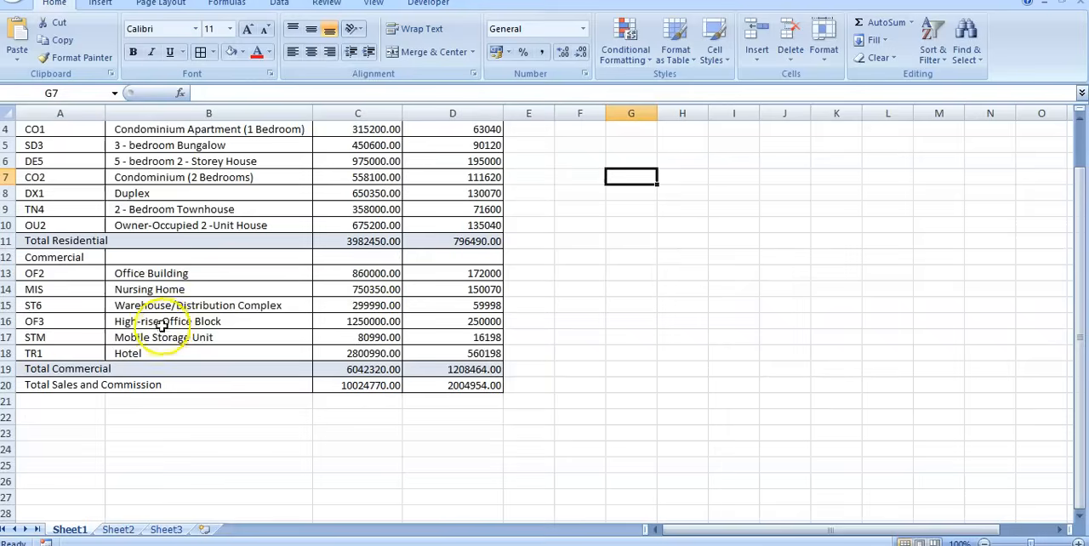
drag(51, 252, 188, 255)
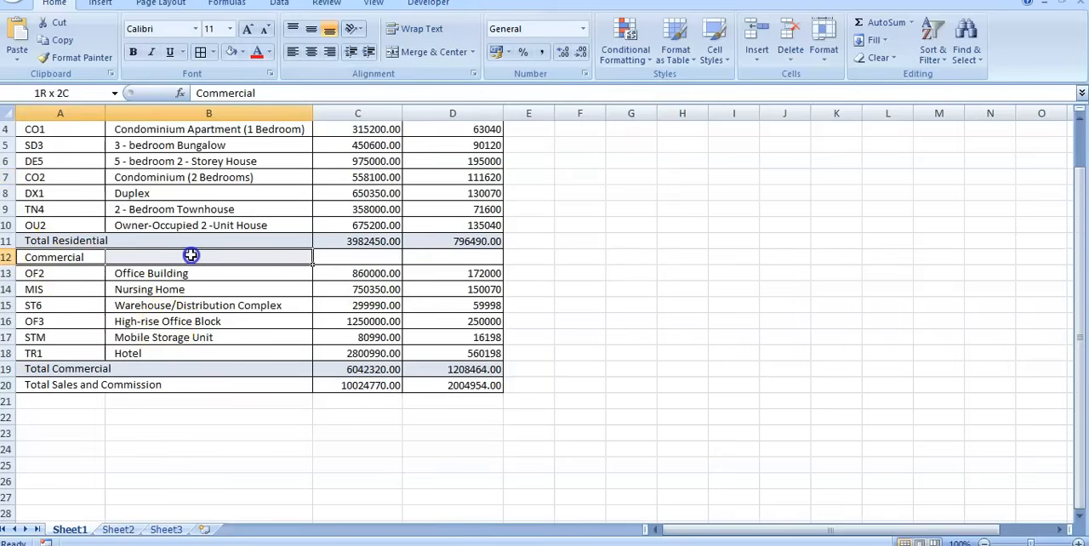
click(473, 52)
click(438, 107)
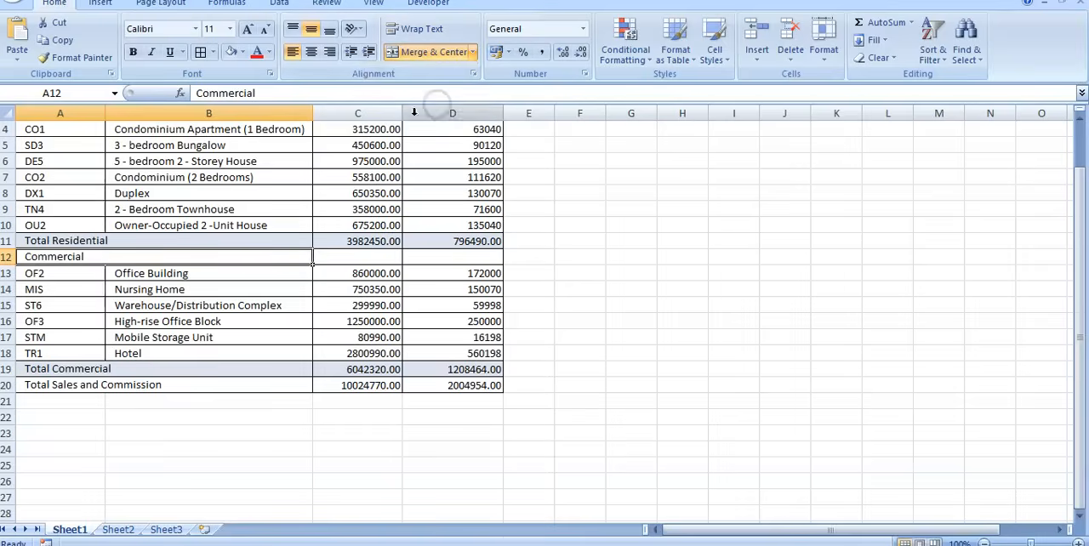
click(630, 354)
click(78, 261)
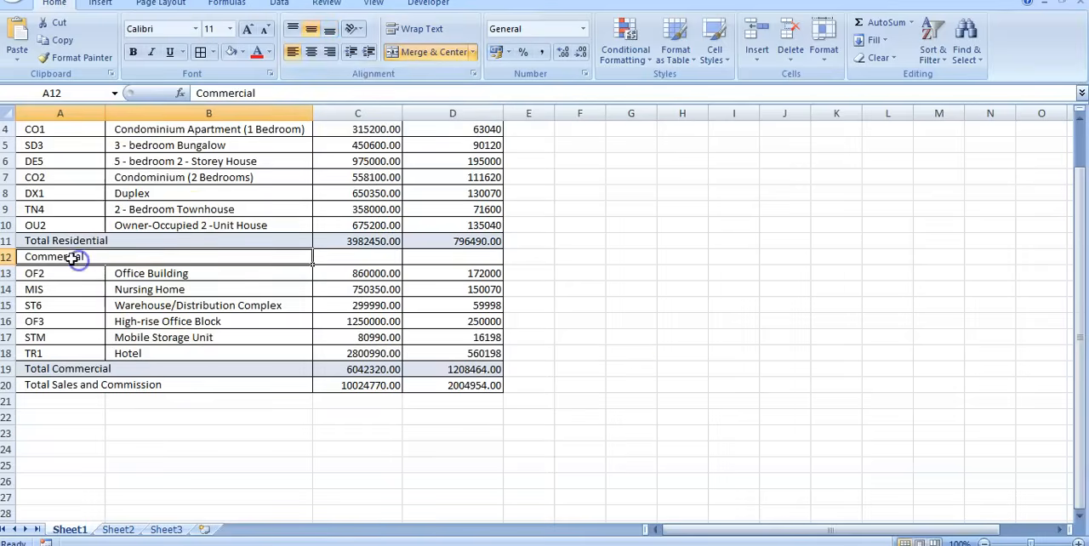
click(168, 53)
click(817, 461)
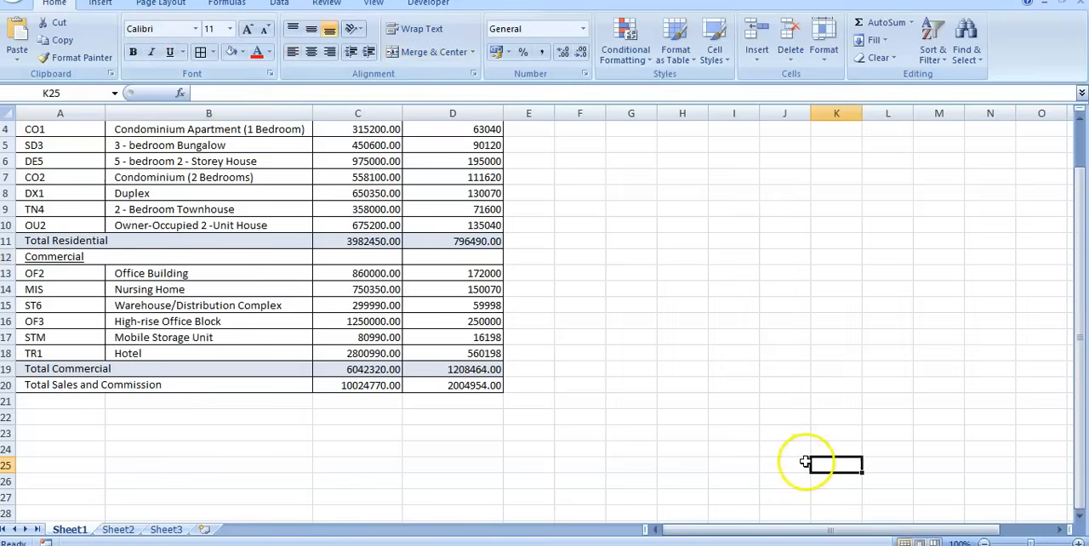
scroll(762, 441, up, 1)
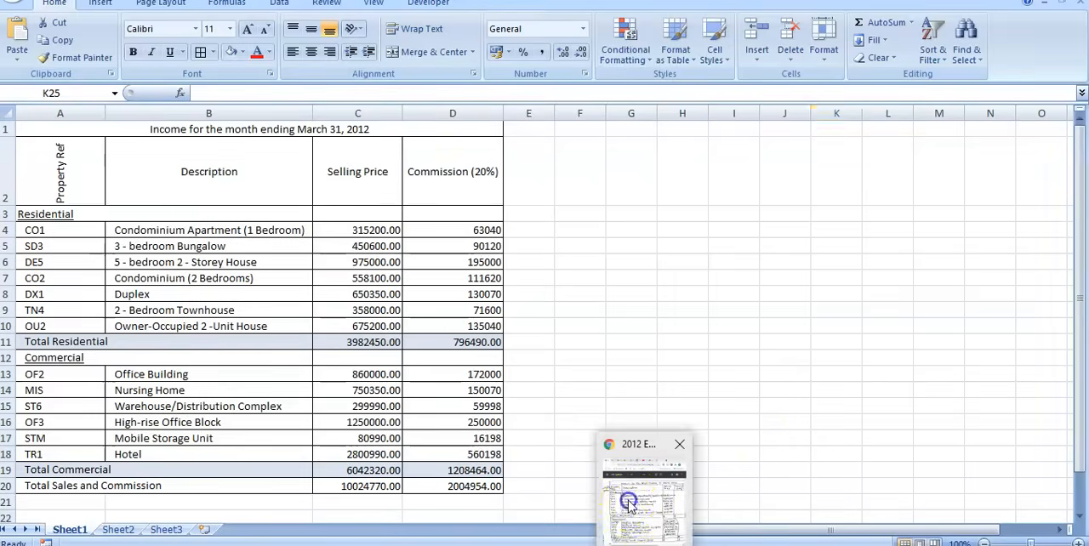
Check the handwritten income table in the exam PDF, and format the selling prices and commissions in C4:D20 as Currency.
click(634, 493)
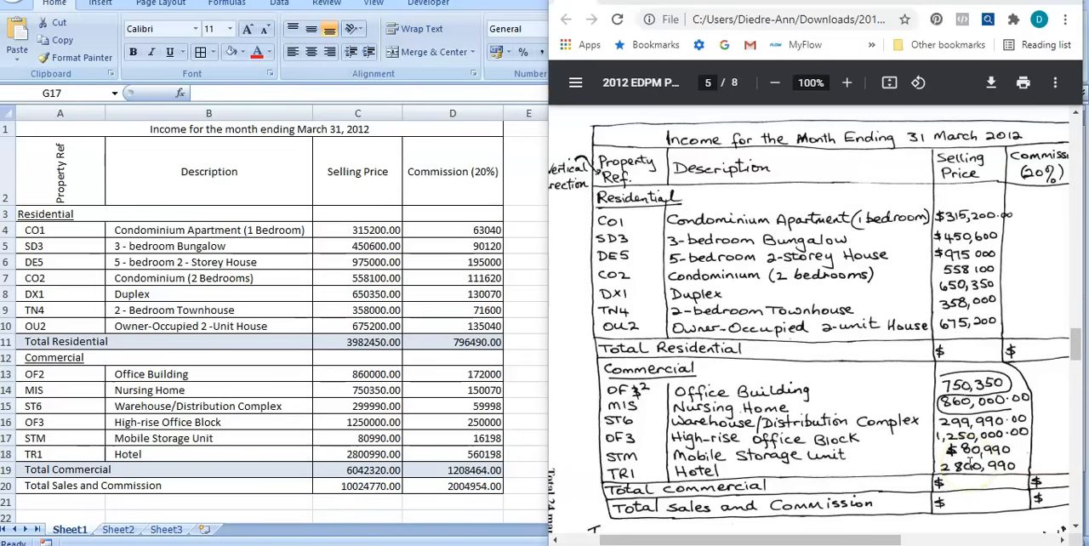
click(517, 281)
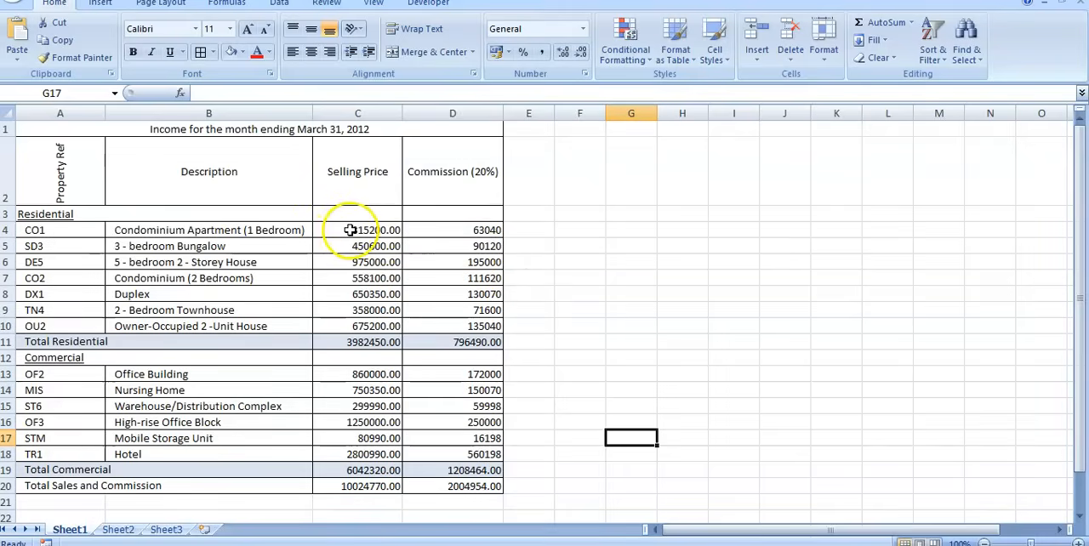
drag(350, 229, 446, 488)
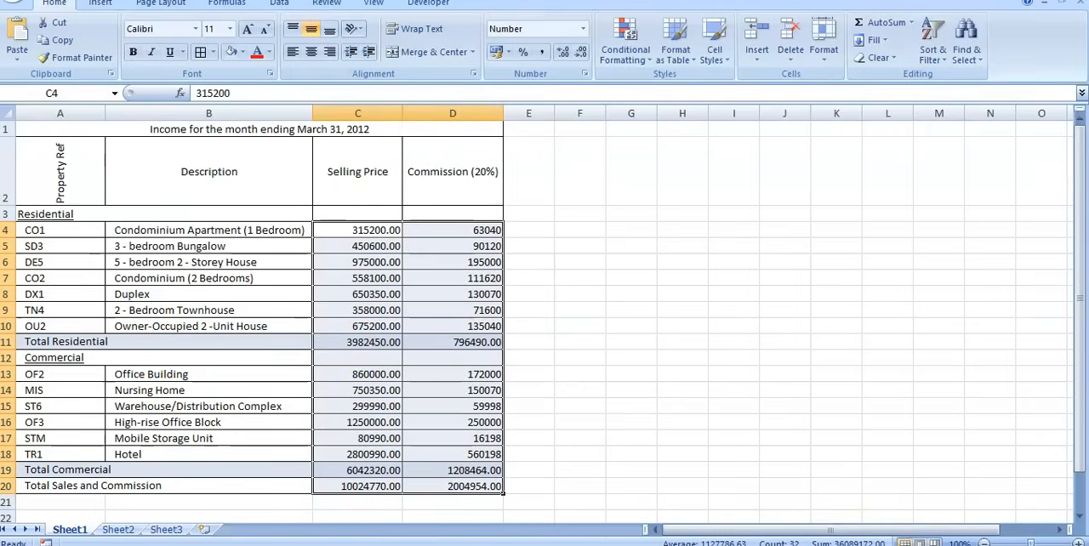
click(585, 32)
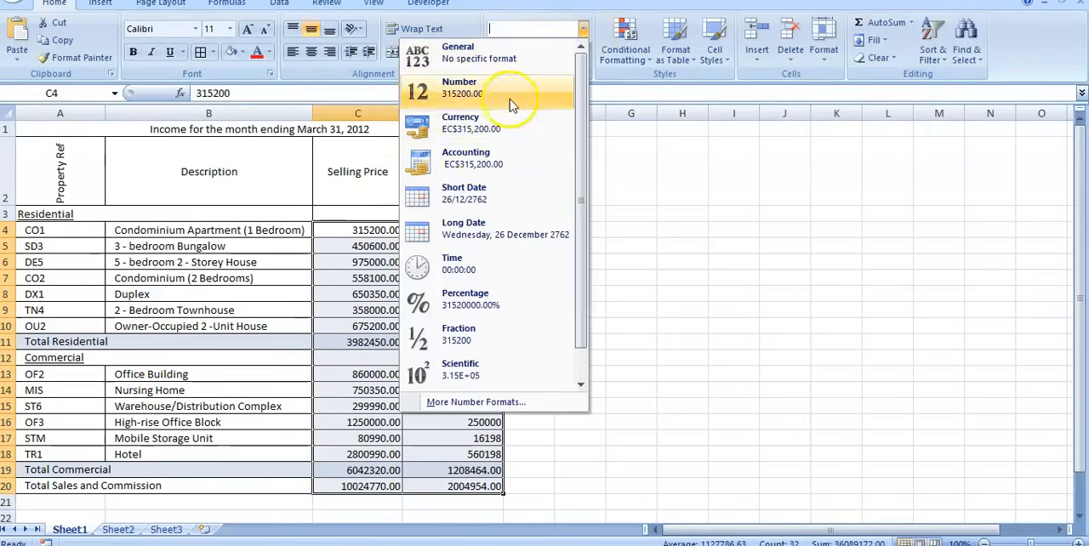
click(467, 139)
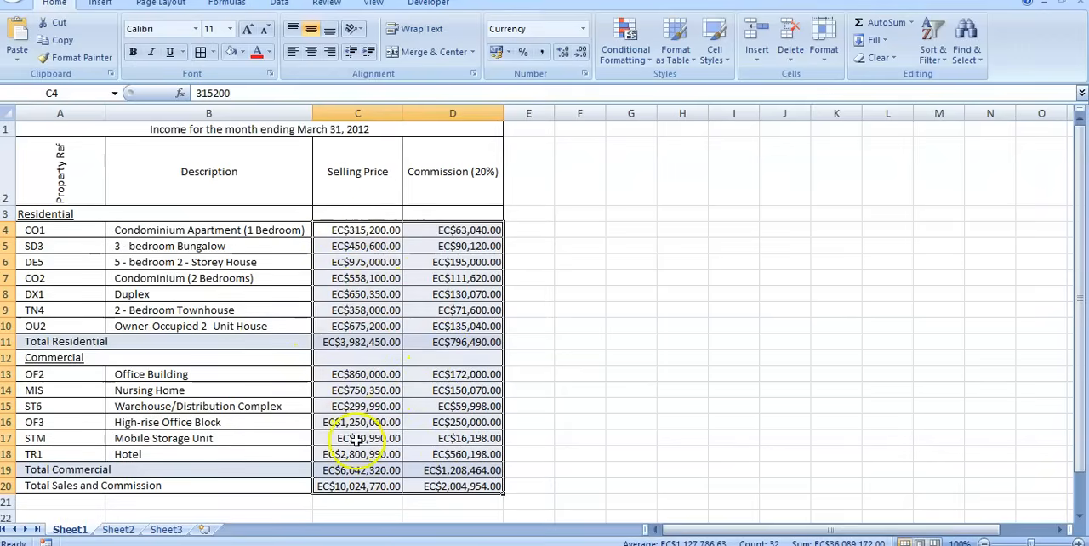
Change the currency symbol of C4:D20 to $ English (Jamaica) with two decimal places.
right_click(363, 230)
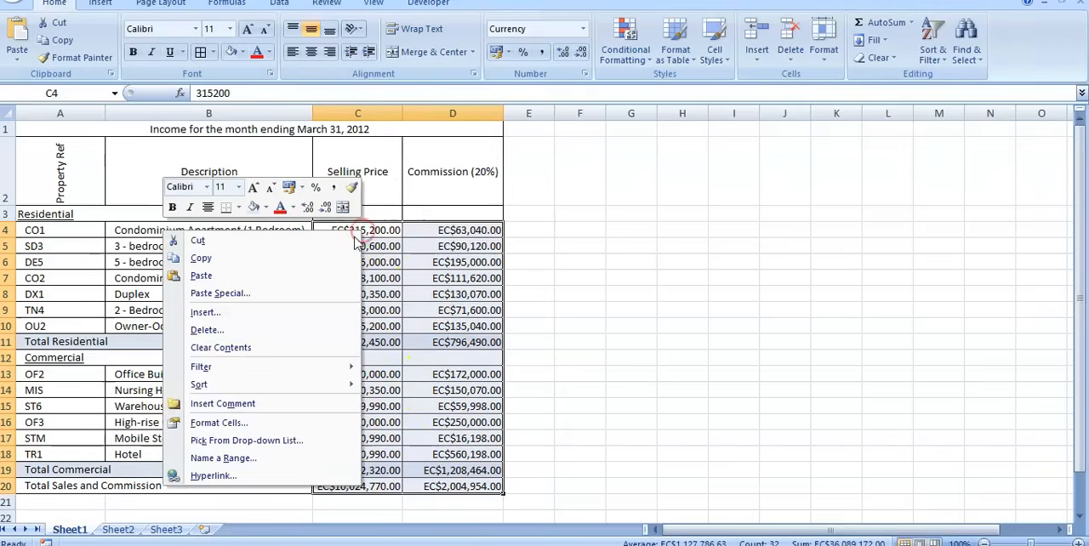
click(252, 423)
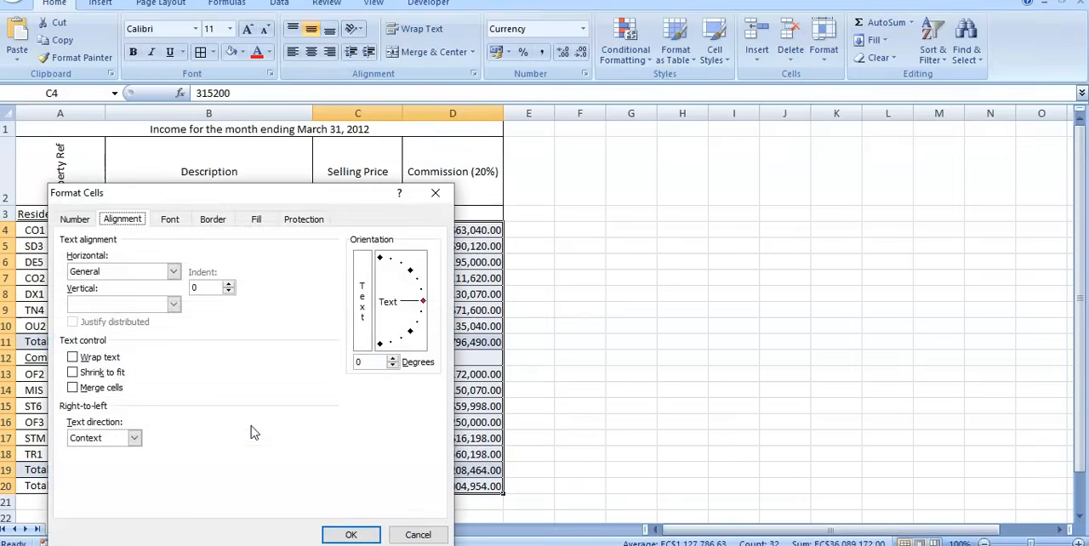
click(74, 219)
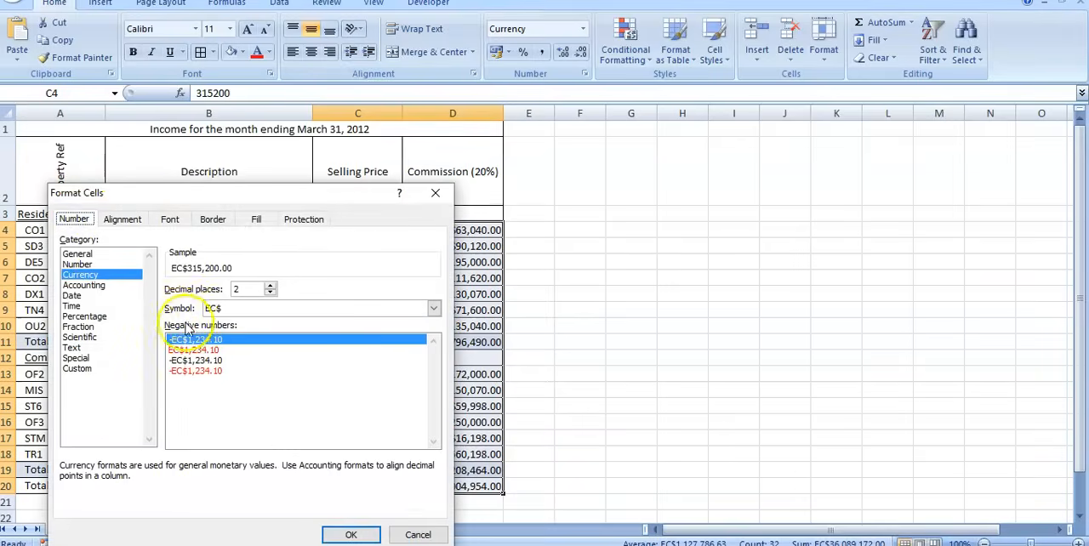
click(434, 308)
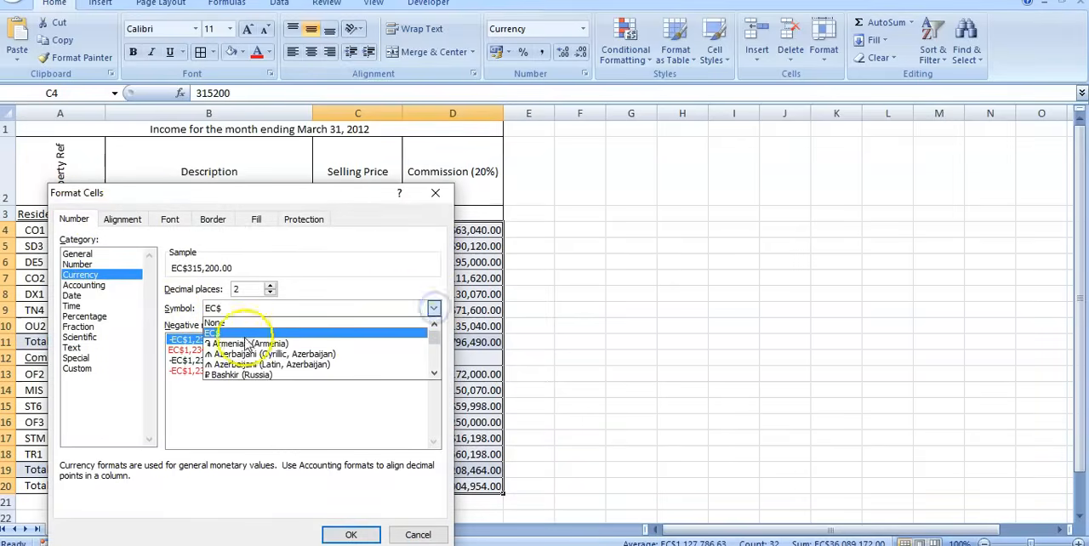
scroll(254, 353, down, 5)
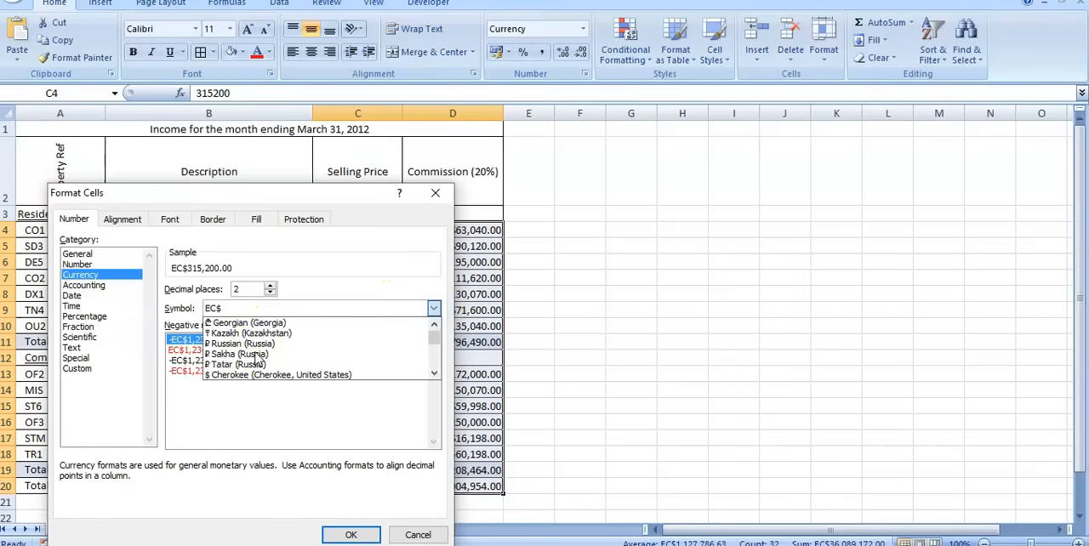
scroll(292, 360, down, 1)
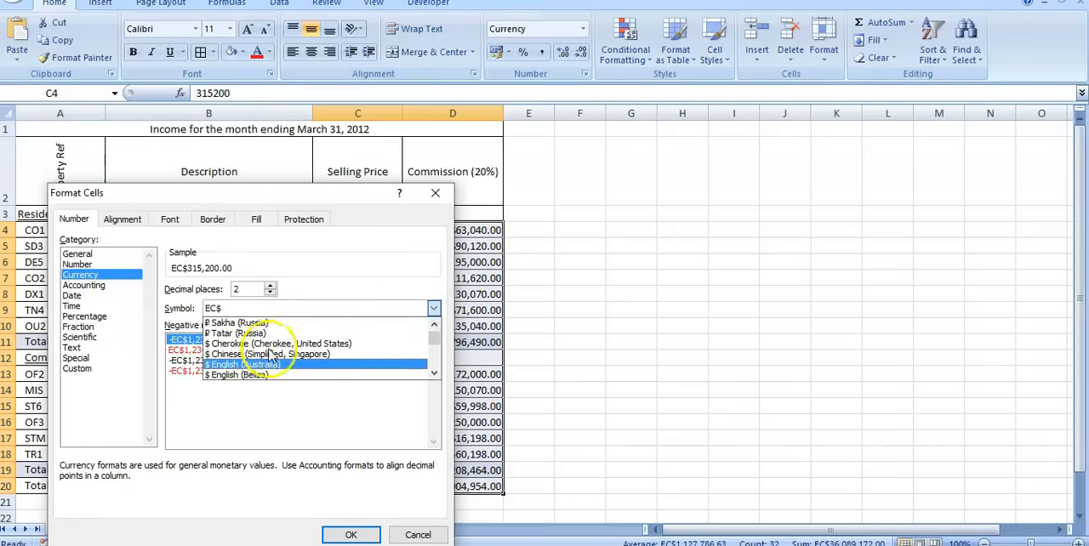
scroll(302, 366, down, 3)
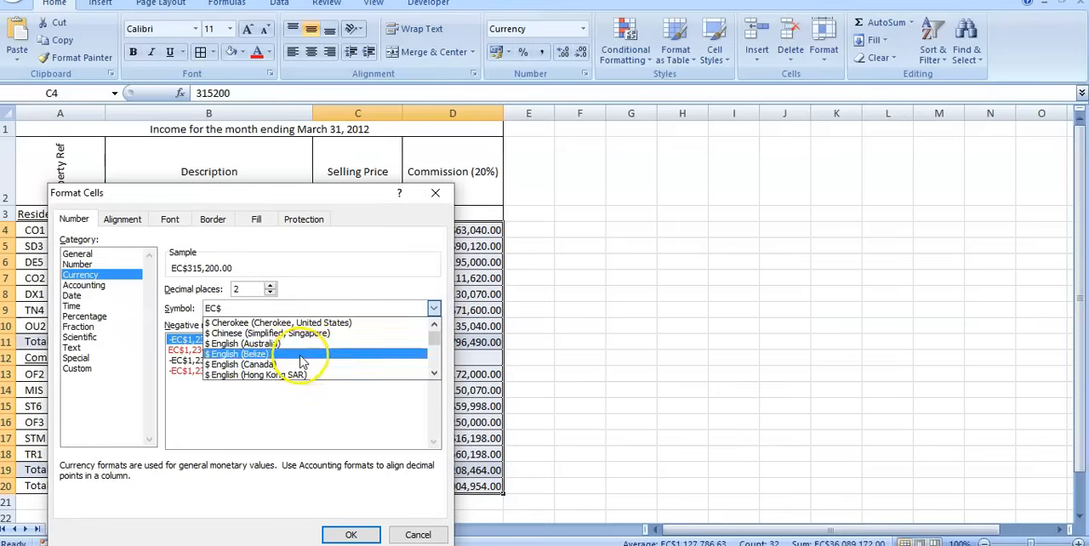
scroll(296, 352, down, 2)
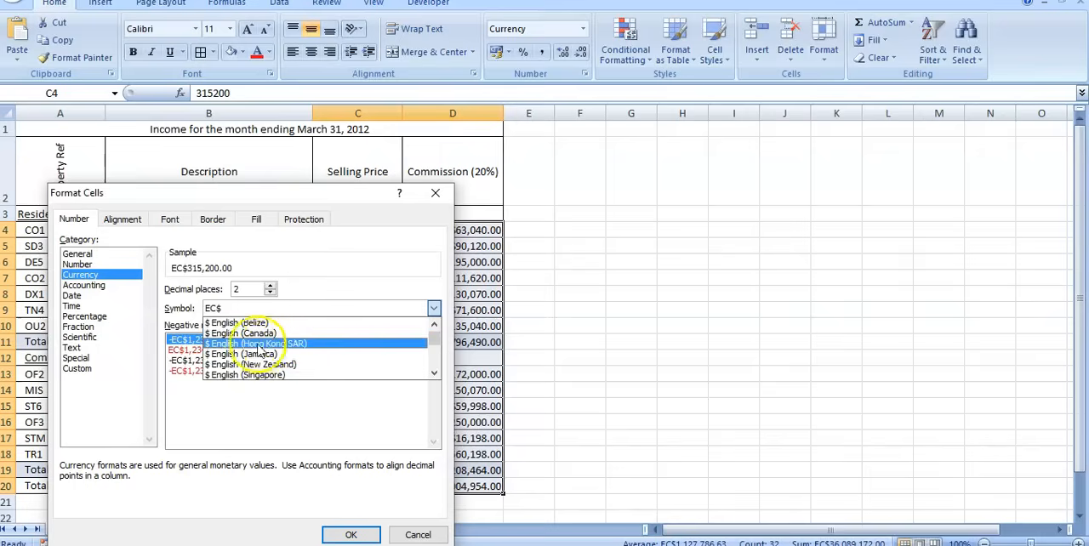
scroll(289, 360, down, 2)
scroll(293, 365, up, 1)
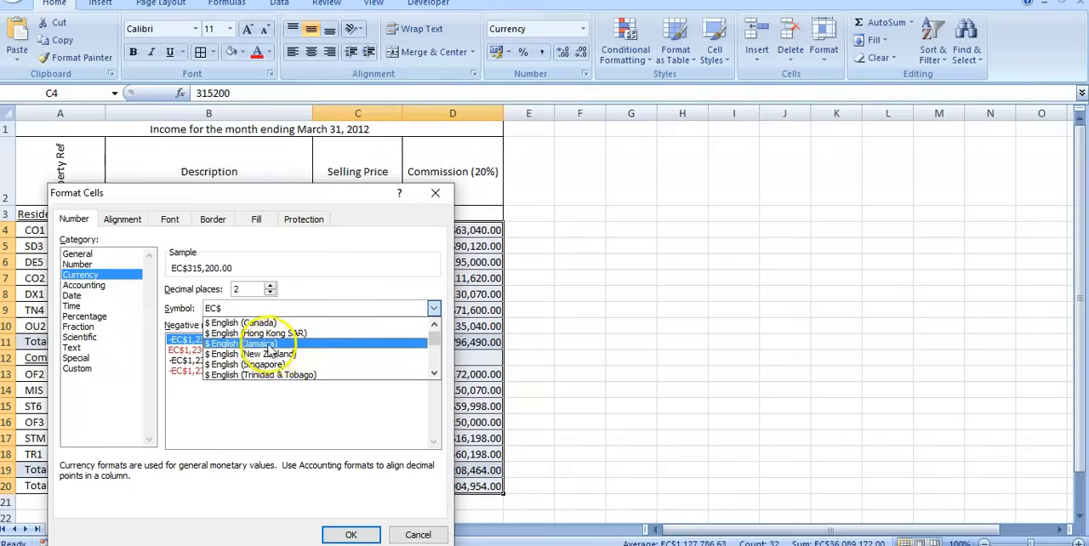
click(267, 345)
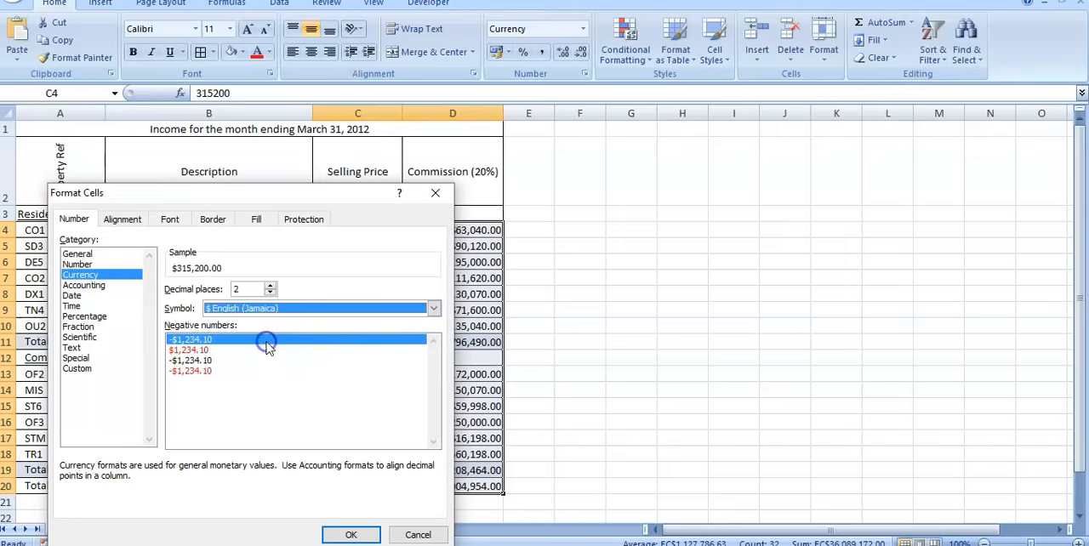
click(350, 535)
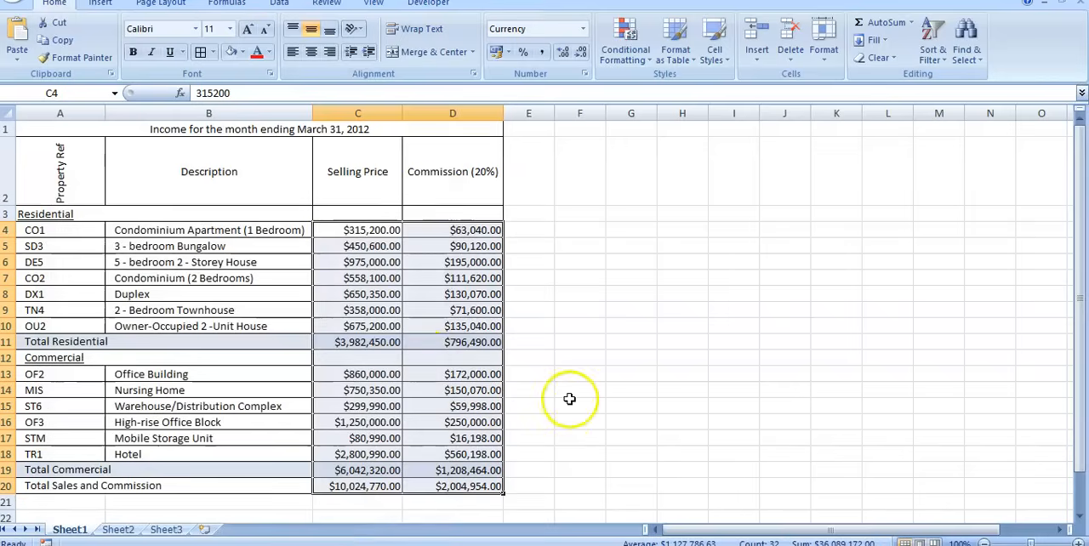
click(579, 262)
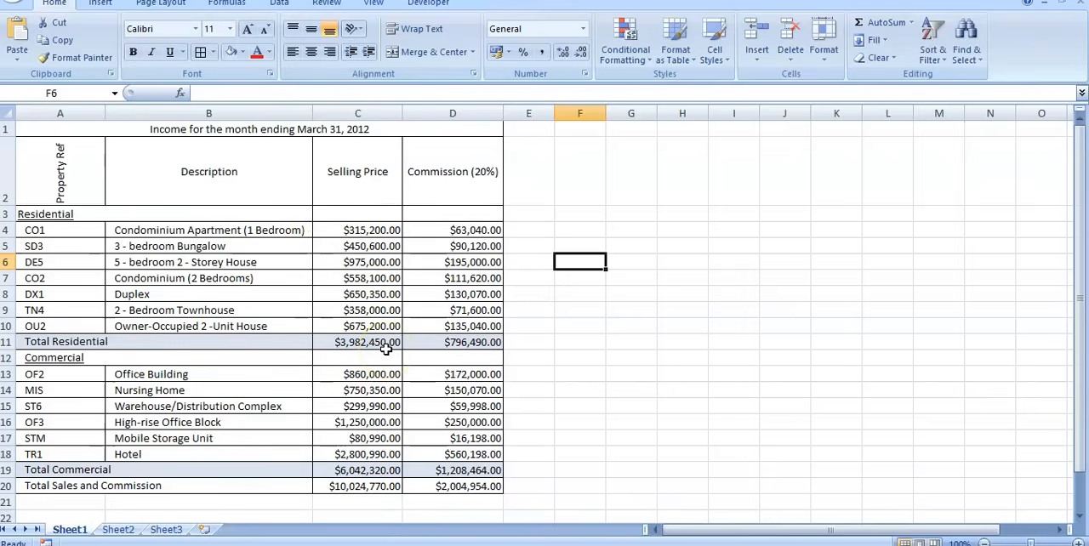
Indent the residential selling prices, commissions and section totals in C4:D11 by one level and align them right.
drag(370, 231, 450, 342)
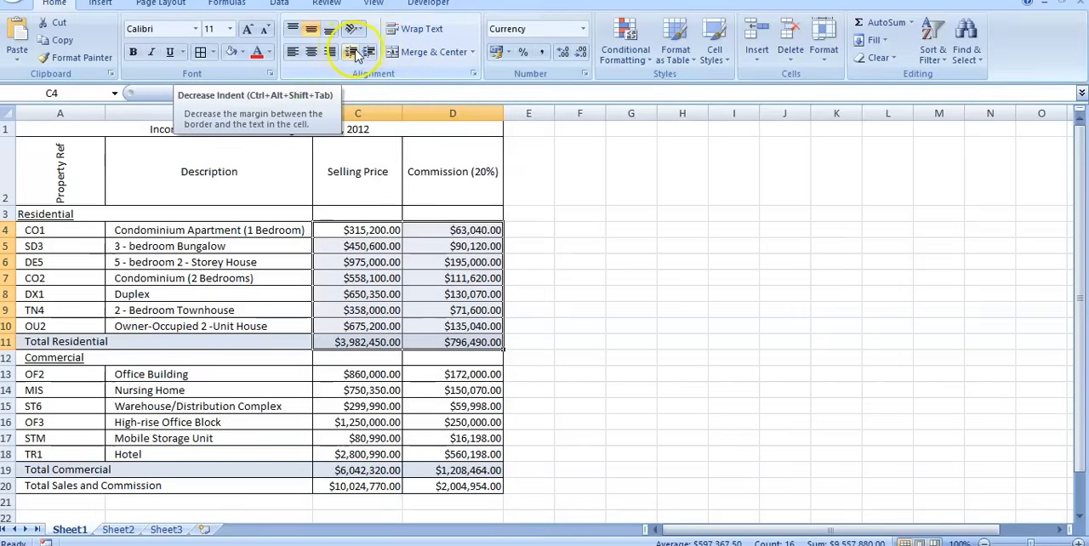
click(370, 53)
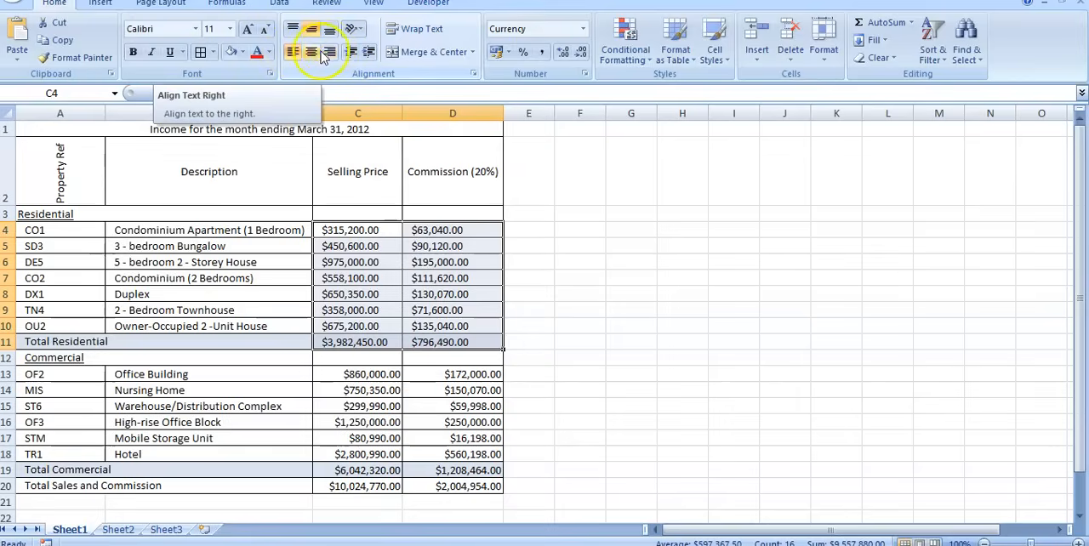
click(328, 53)
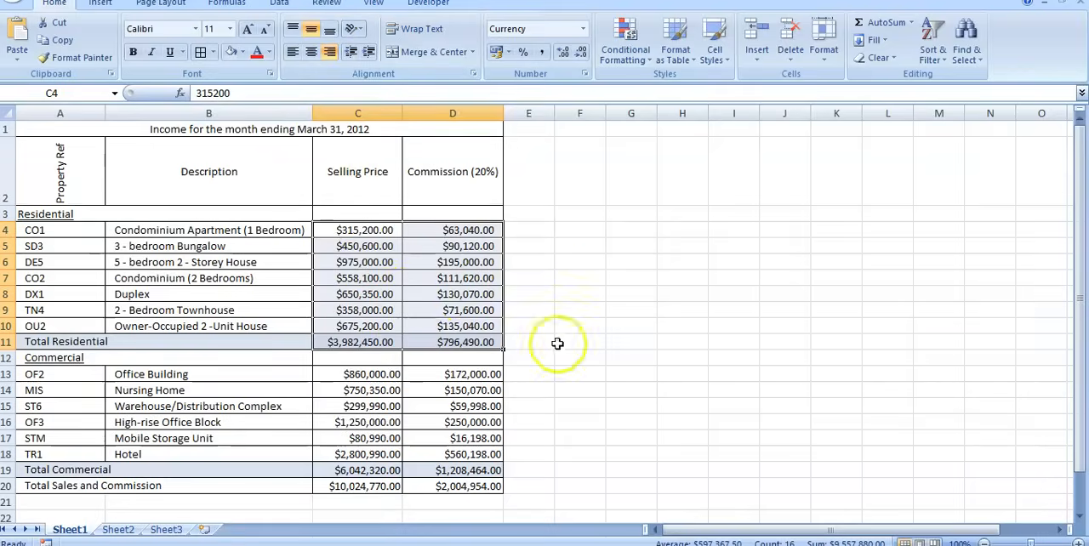
click(581, 326)
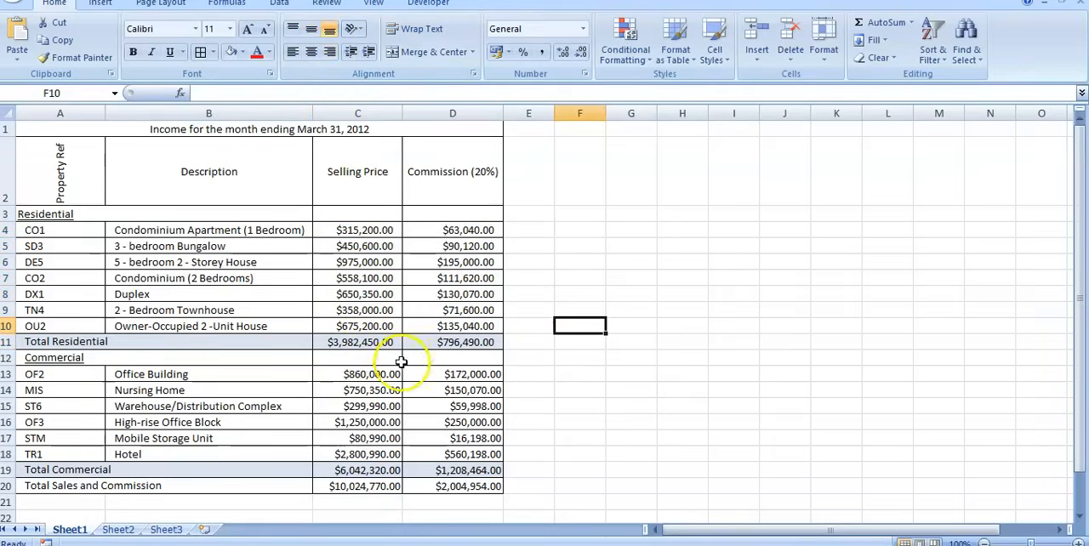
Increase the indent of the residential commissions in D4:D11 by one further level, keeping them right-aligned.
drag(459, 228, 448, 340)
click(353, 52)
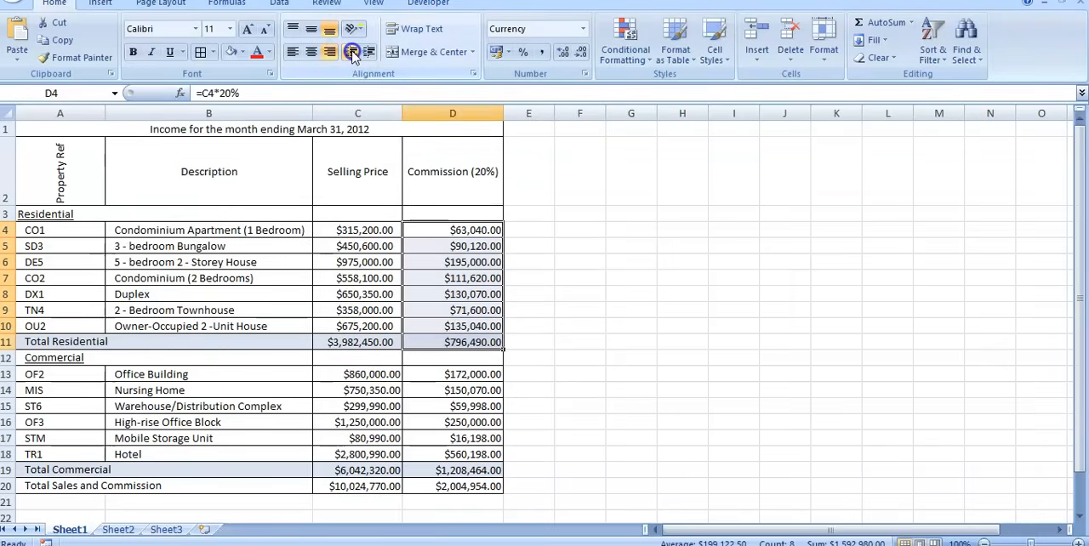
click(368, 52)
click(369, 53)
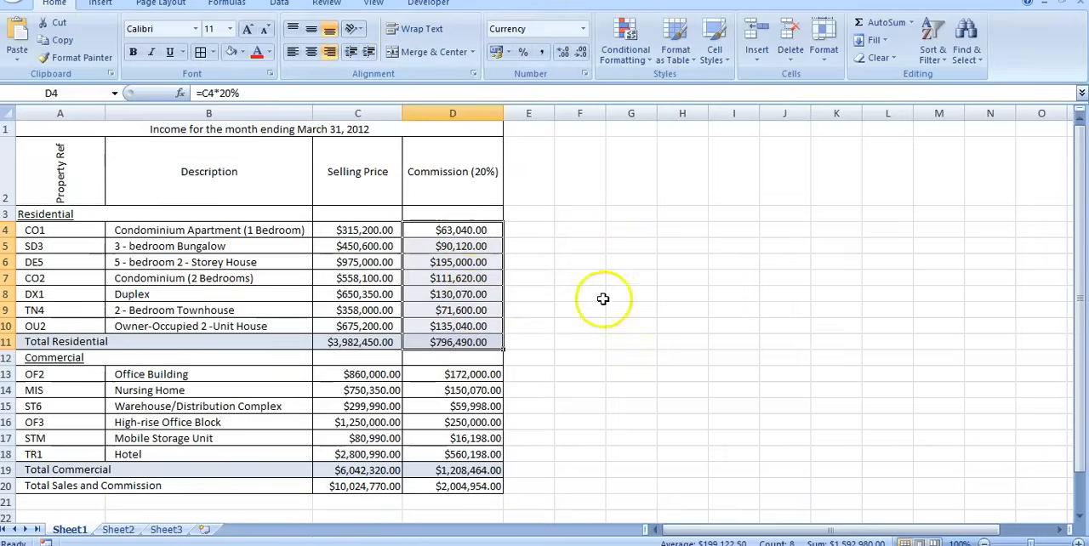
click(668, 325)
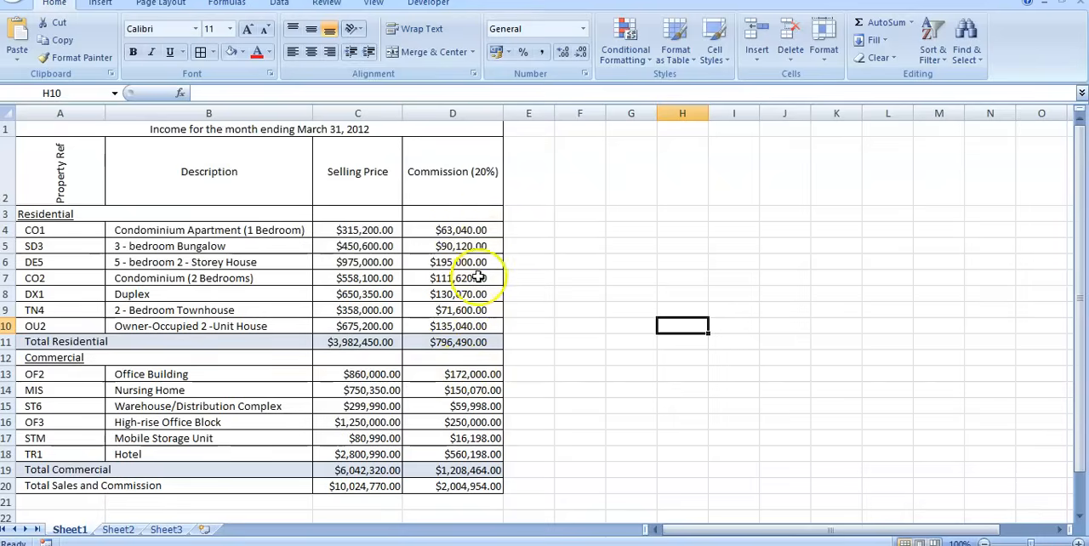
Try centring the commercial selling prices and totals in C13:C20, and return them to right alignment.
scroll(596, 366, down, 1)
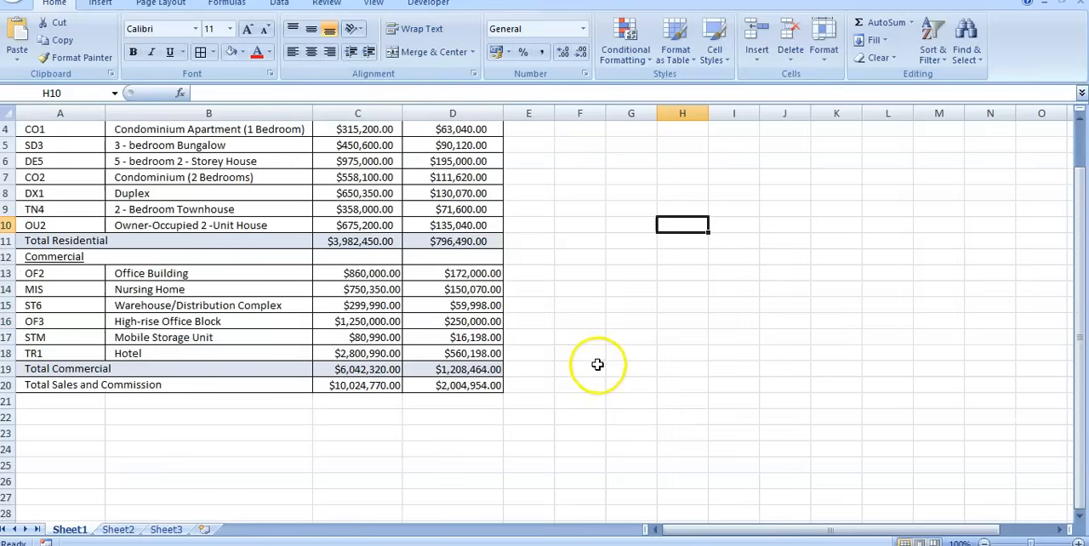
drag(364, 273, 376, 383)
click(311, 52)
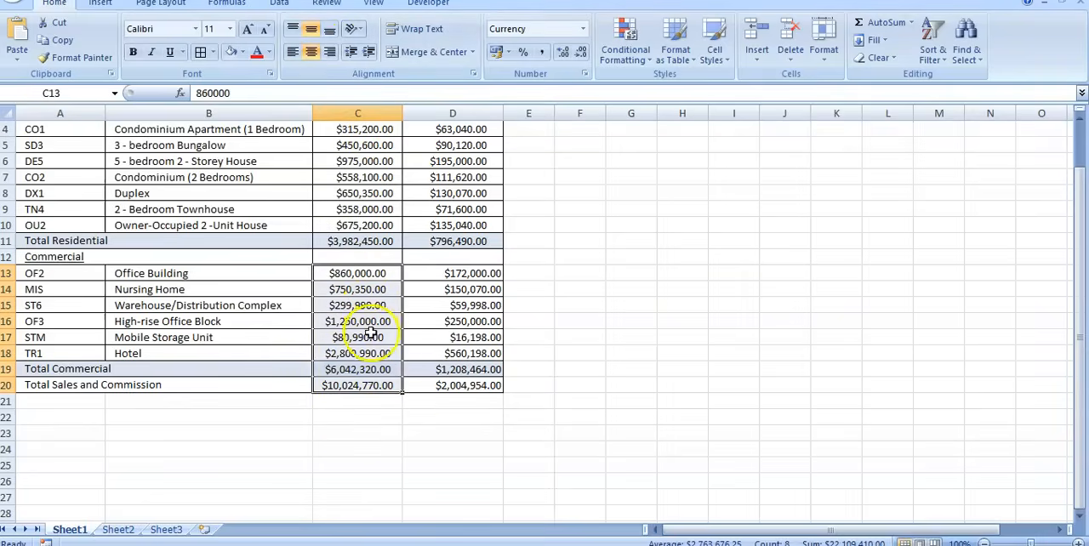
scroll(557, 394, up, 1)
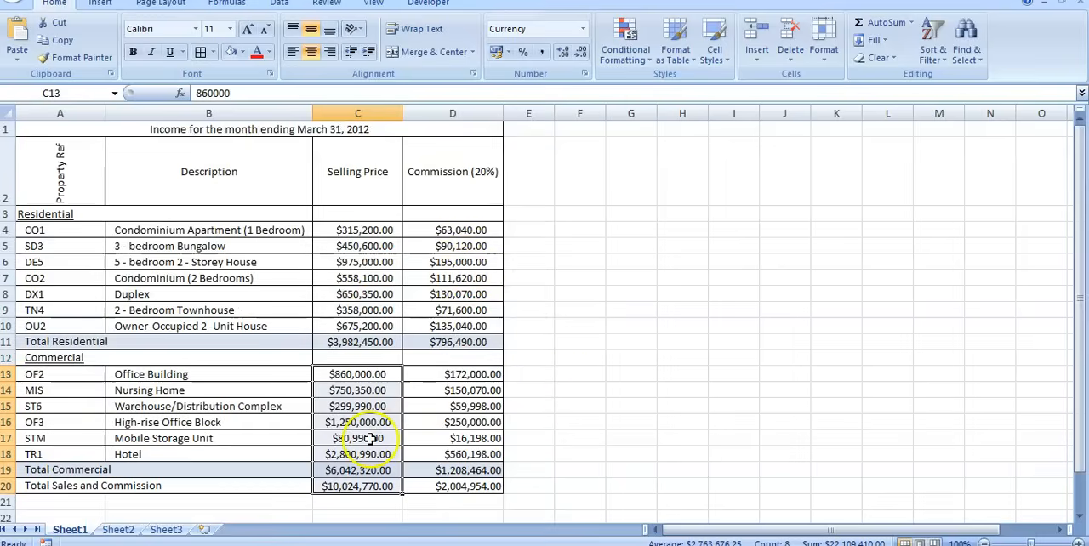
click(330, 52)
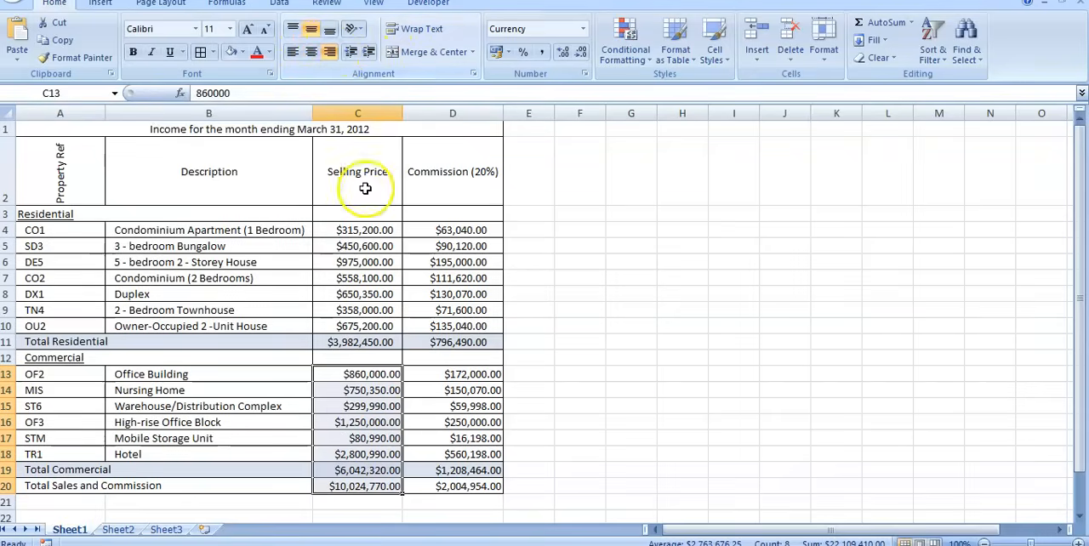
click(622, 377)
Indent the commercial selling prices, commissions and totals in C13:D20 by one level and align them right.
drag(360, 377, 456, 484)
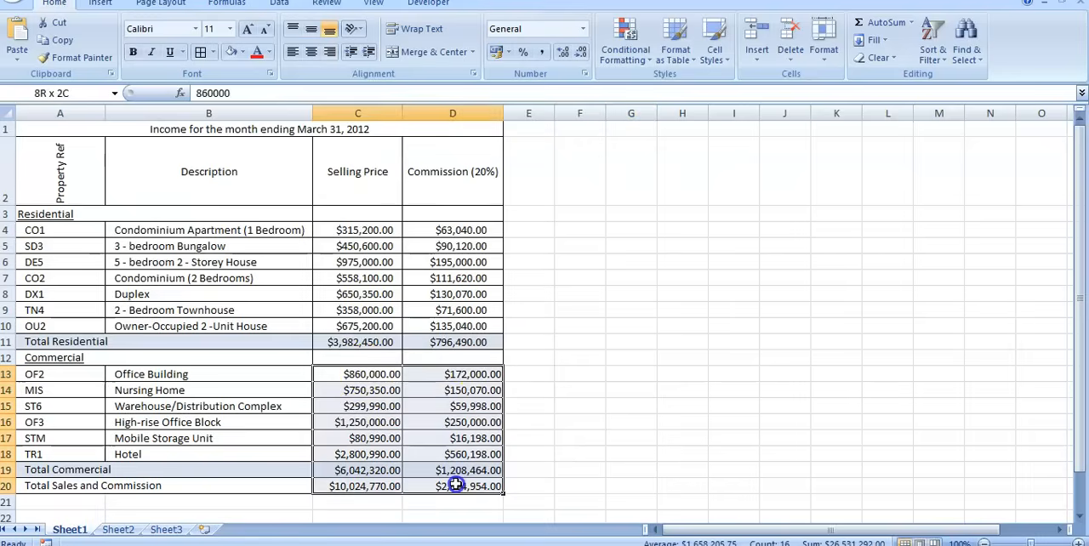
click(370, 52)
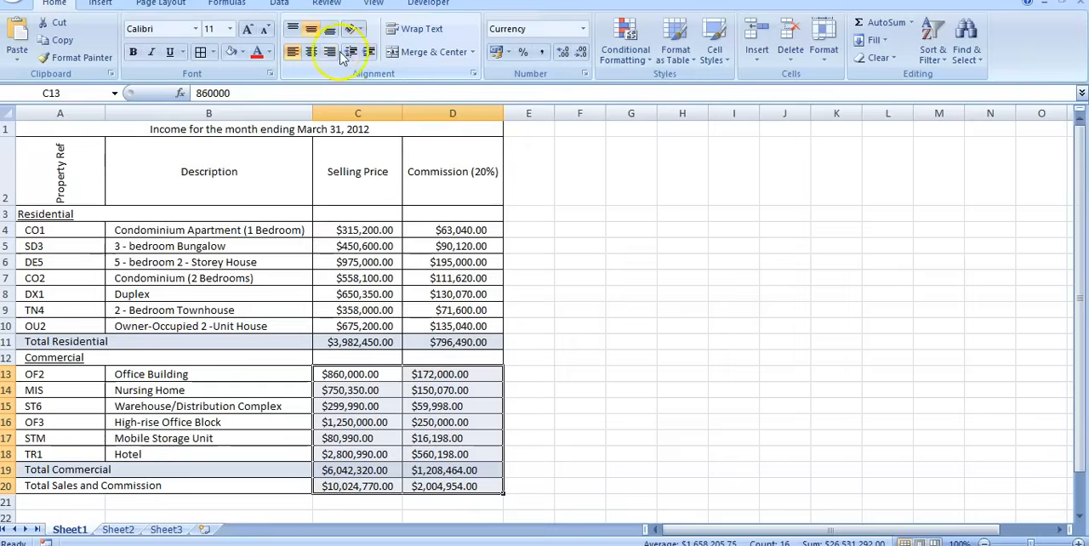
click(330, 52)
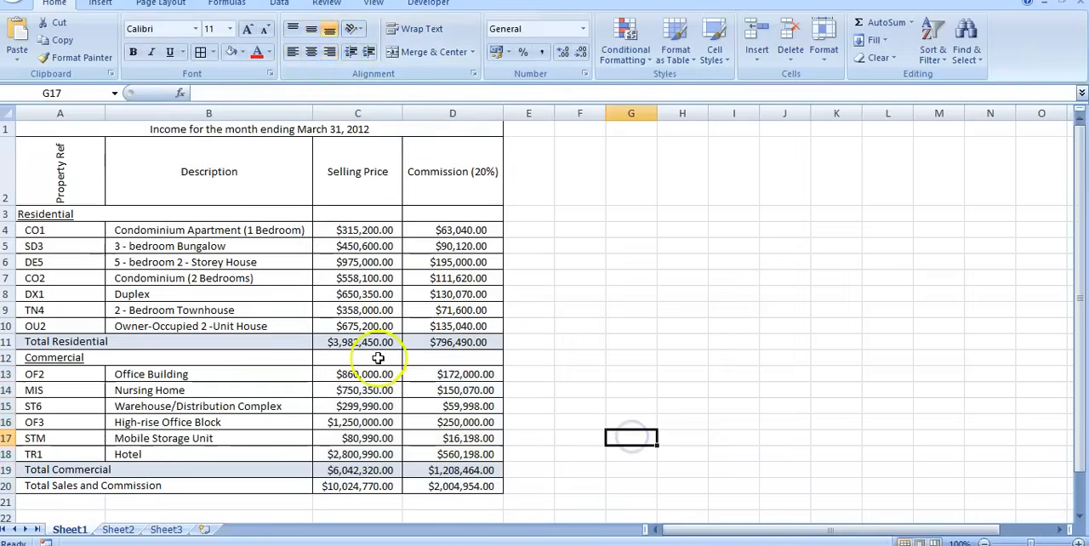
Increase the indent of the commercial commissions and totals in D13:D20 by one further level, and review the table.
drag(473, 375, 434, 485)
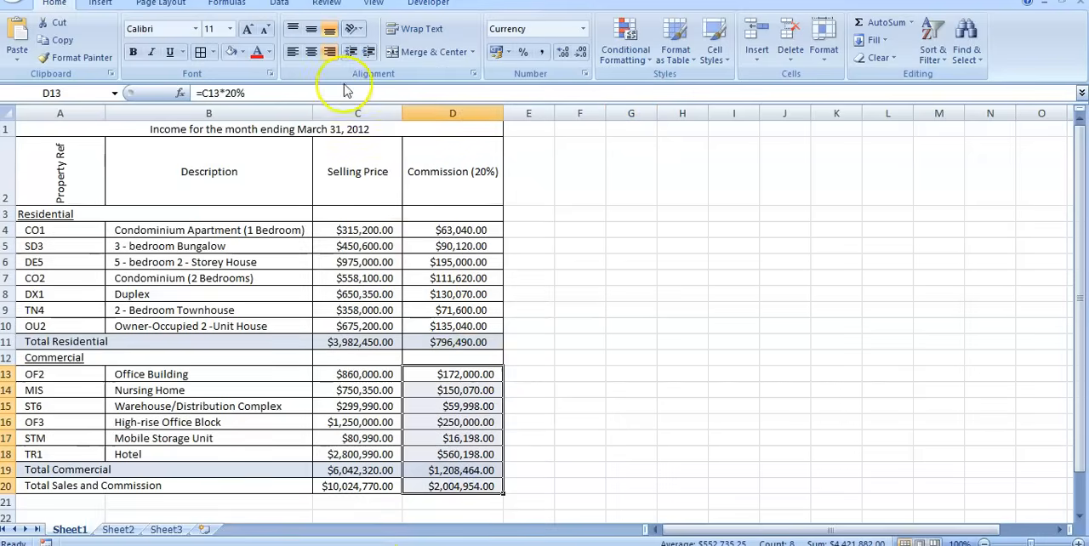
click(370, 53)
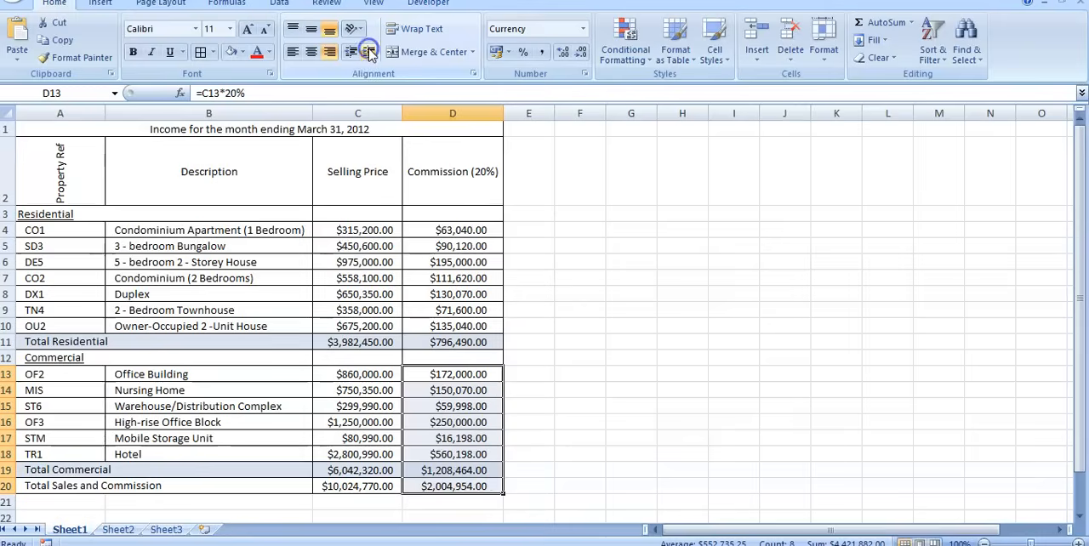
click(699, 364)
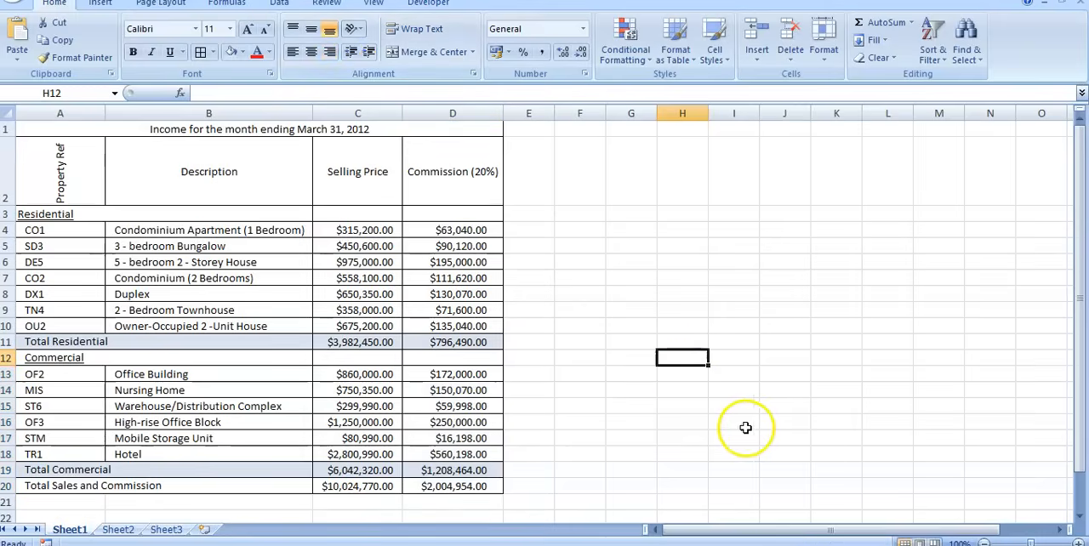
scroll(773, 400, down, 2)
scroll(777, 335, up, 2)
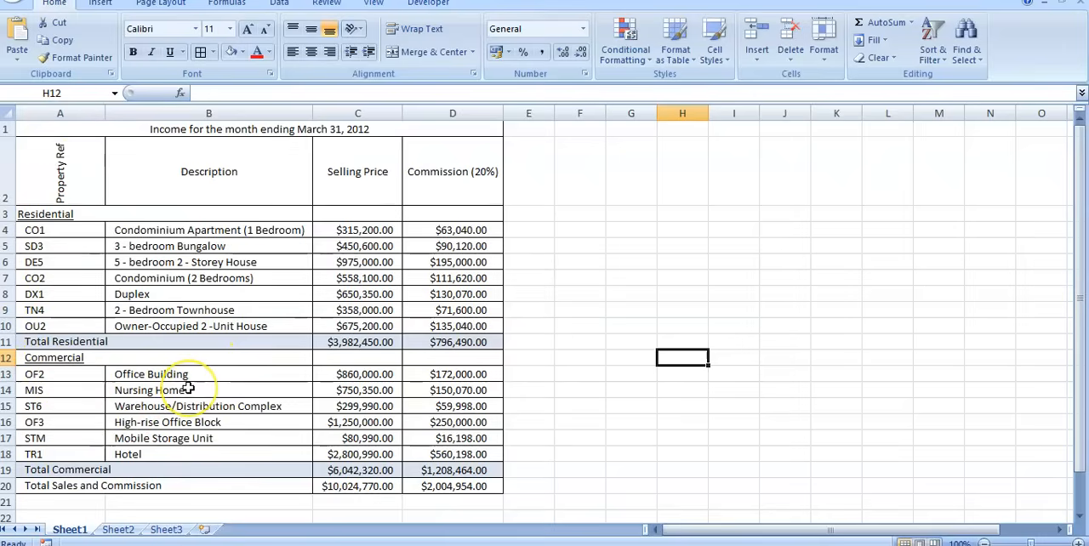
drag(167, 374, 162, 454)
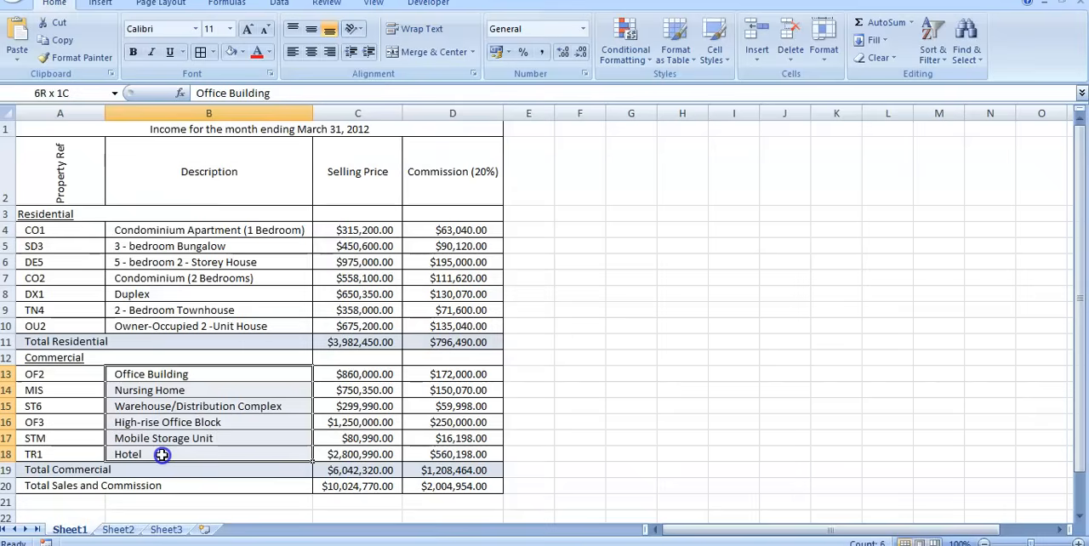
click(368, 375)
drag(368, 374, 367, 454)
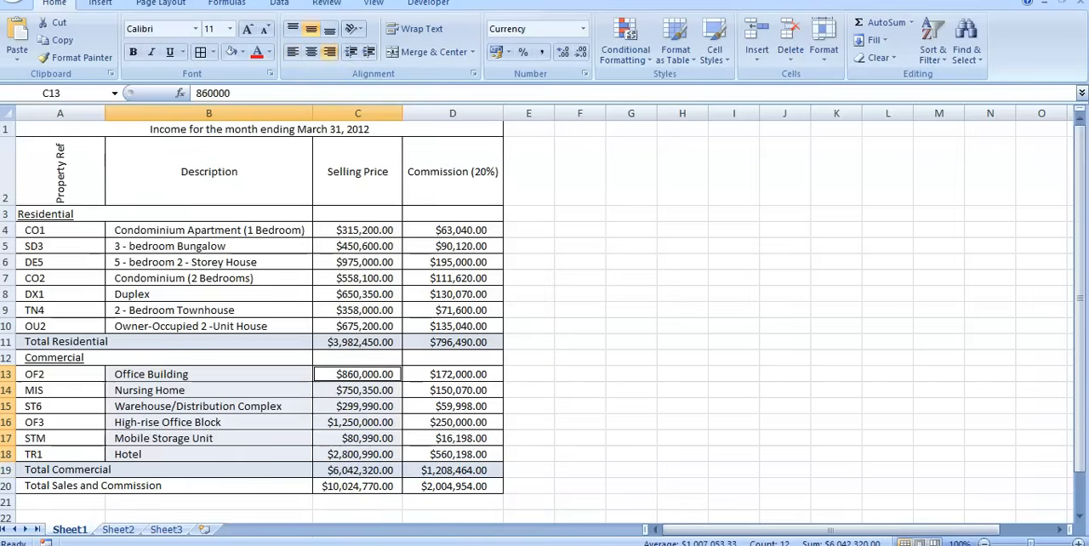
Switch to the 2012 EDPM exam PDF in Chrome and examine the pie chart instruction and notes beside the income table.
mouse_move(644, 545)
click(644, 510)
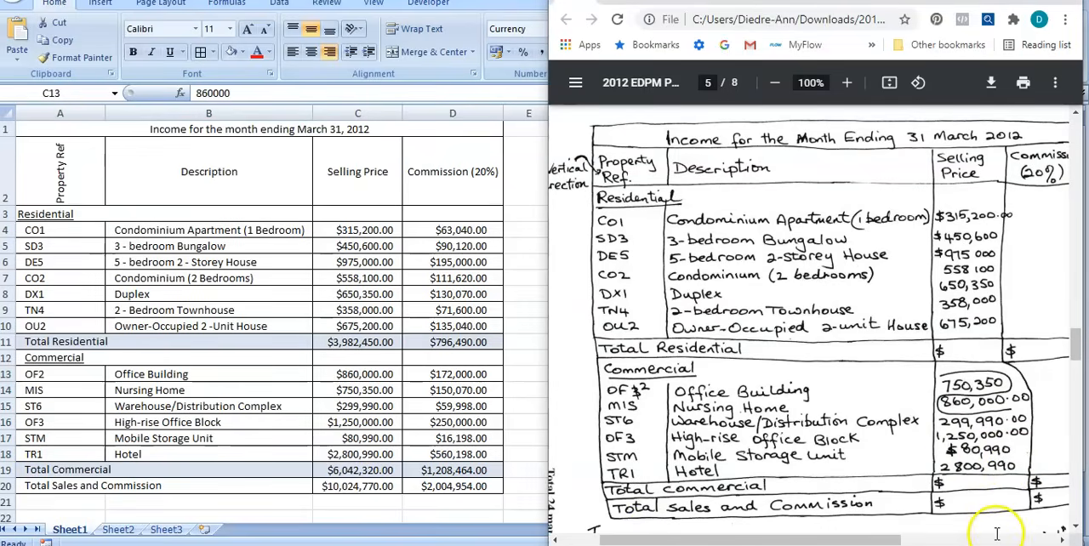
click(1066, 541)
click(1065, 540)
click(1065, 540)
click(1066, 541)
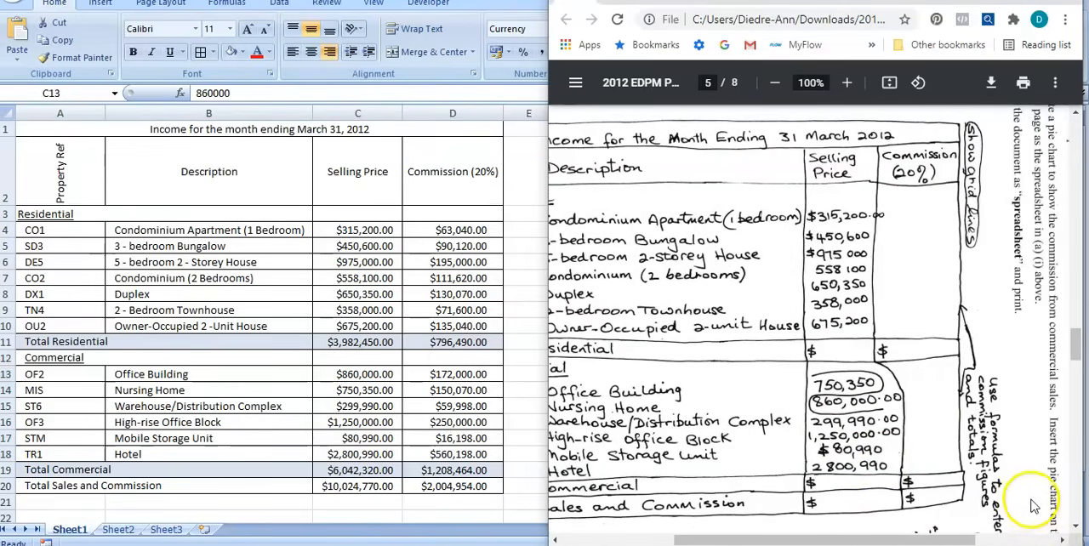
scroll(1032, 505, down, 3)
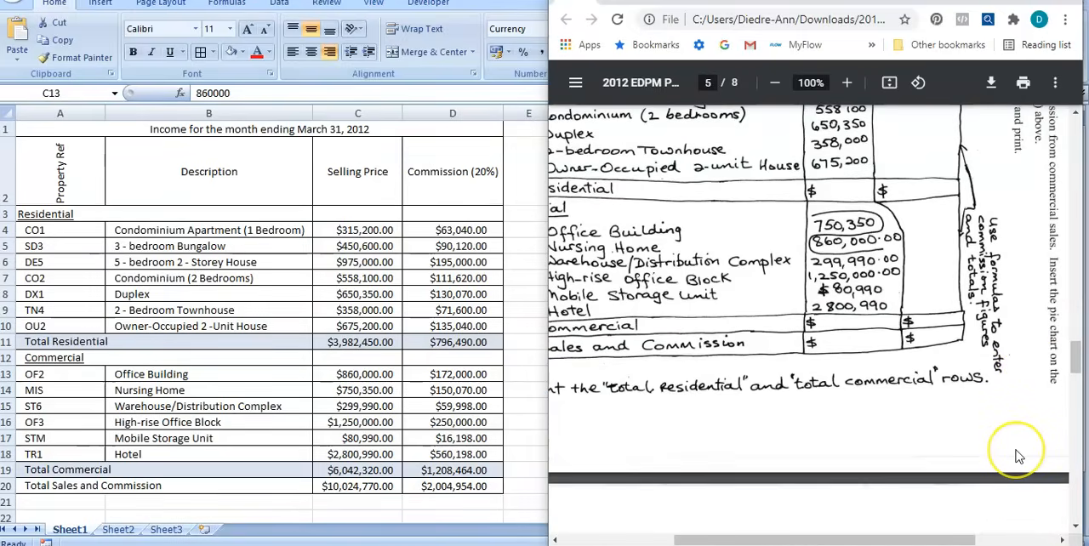
scroll(1007, 450, up, 2)
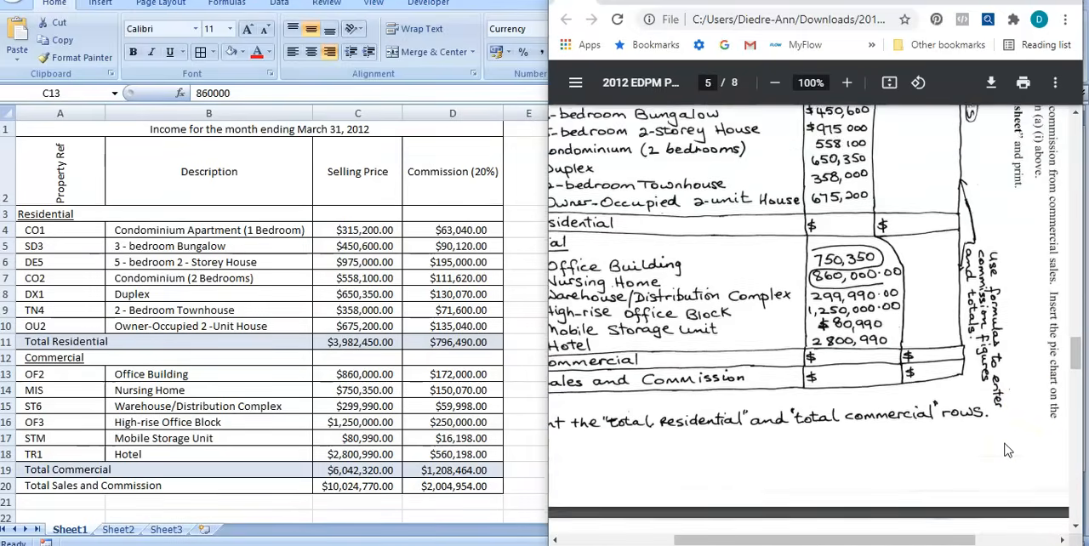
scroll(1002, 410, up, 3)
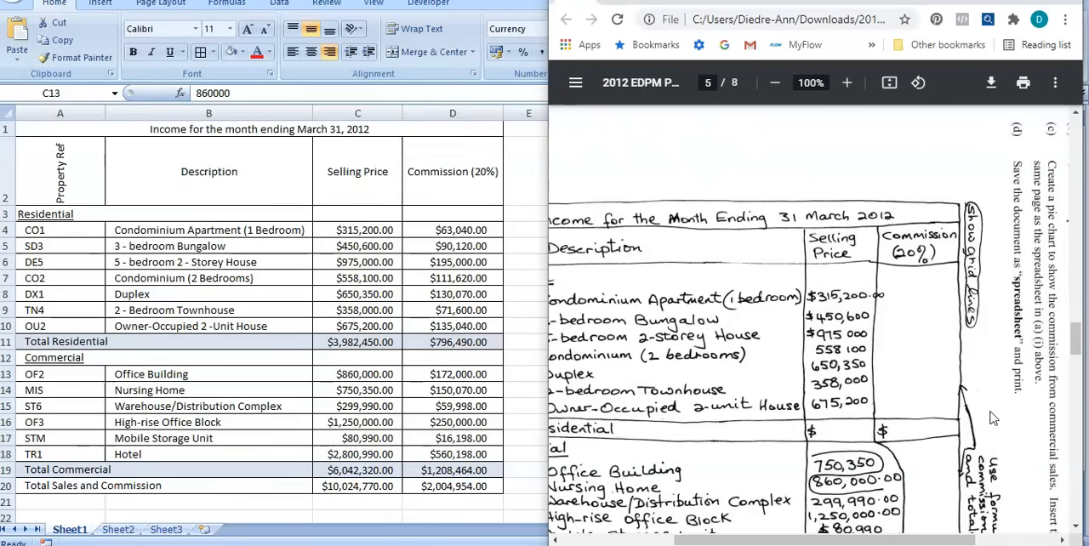
scroll(992, 419, down, 2)
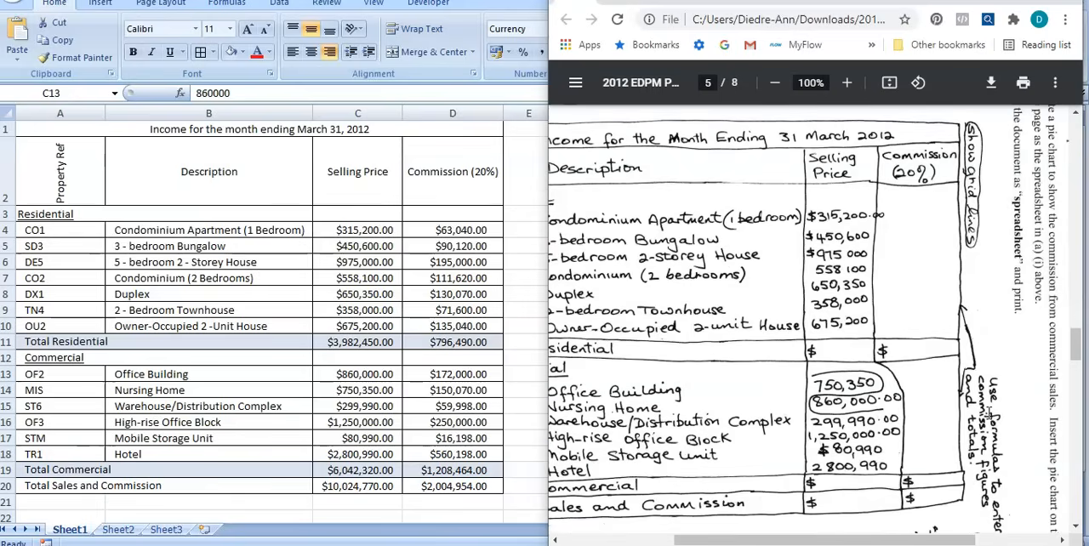
Back in Excel, insert a basic 2-D pie chart from the commercial descriptions B13:B18 and commissions D13:D18.
click(519, 257)
click(662, 448)
drag(209, 372, 185, 447)
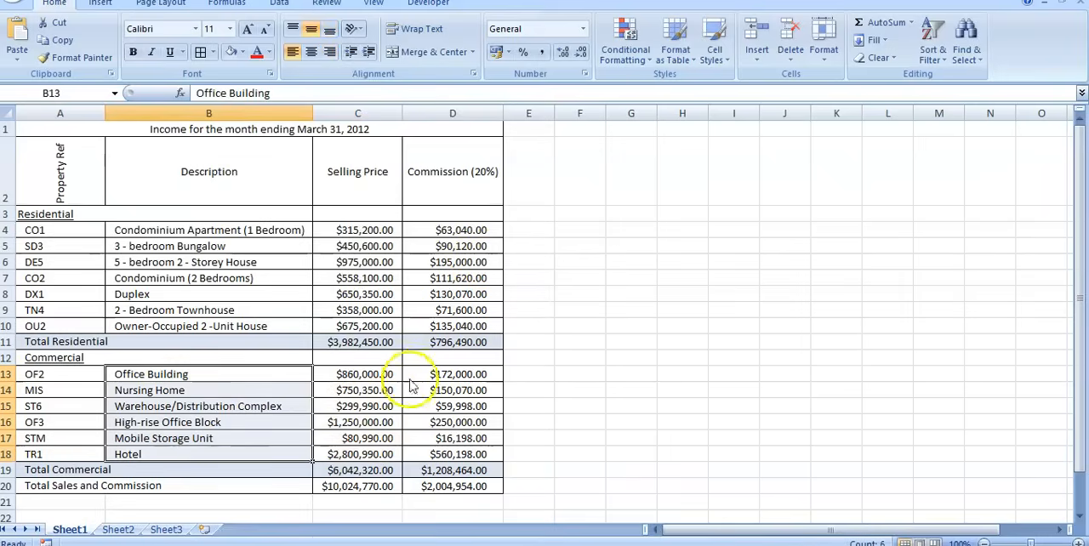
drag(442, 376, 435, 460)
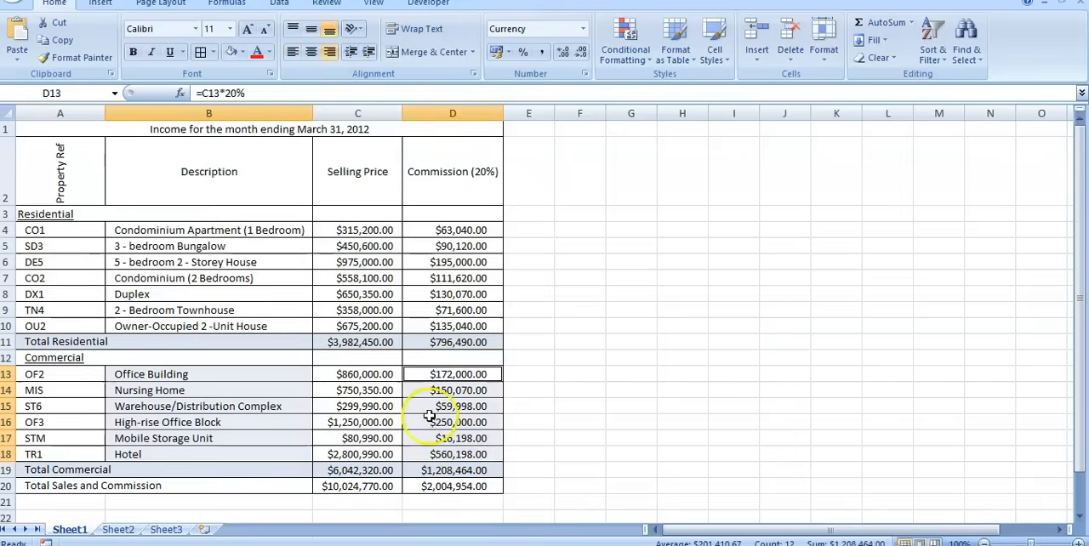
click(102, 6)
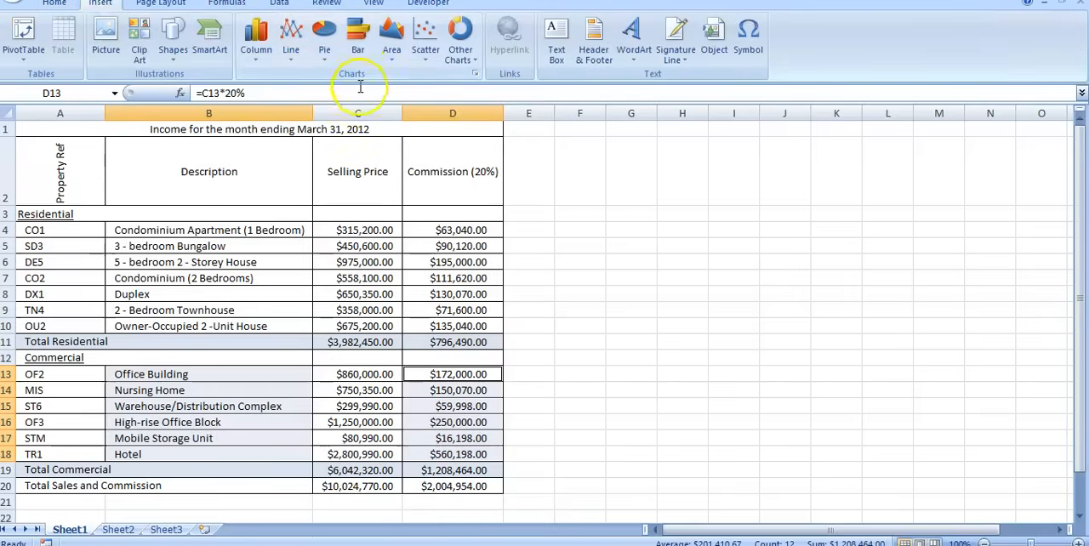
click(330, 64)
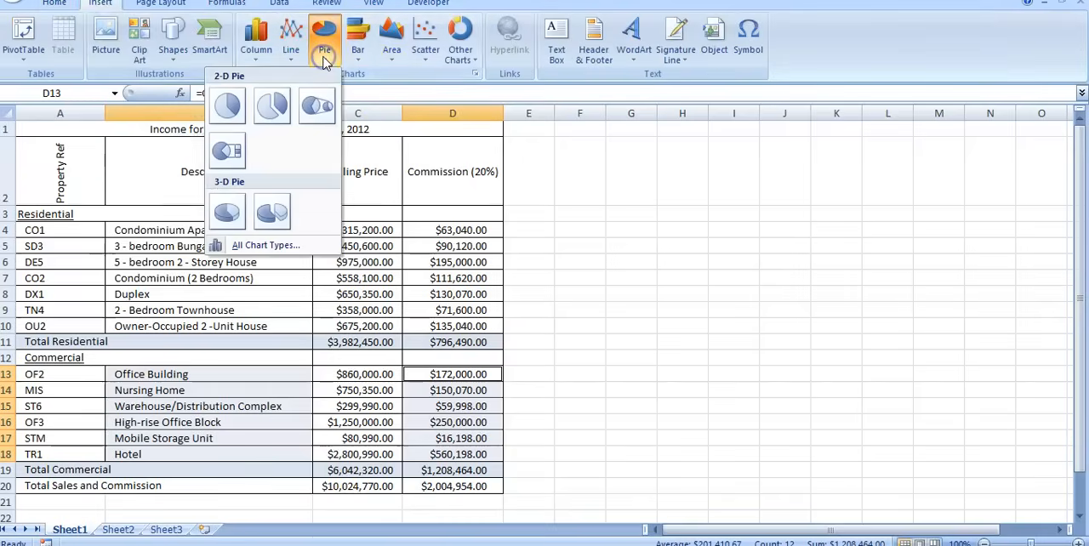
click(230, 107)
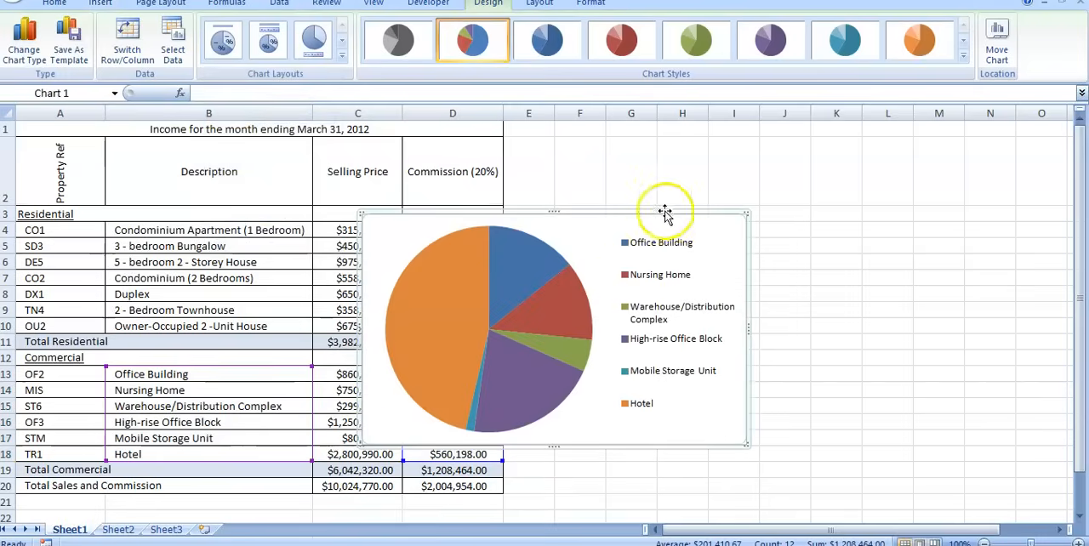
Move the pie chart off the table into the empty columns E to L beside it.
drag(558, 219, 693, 141)
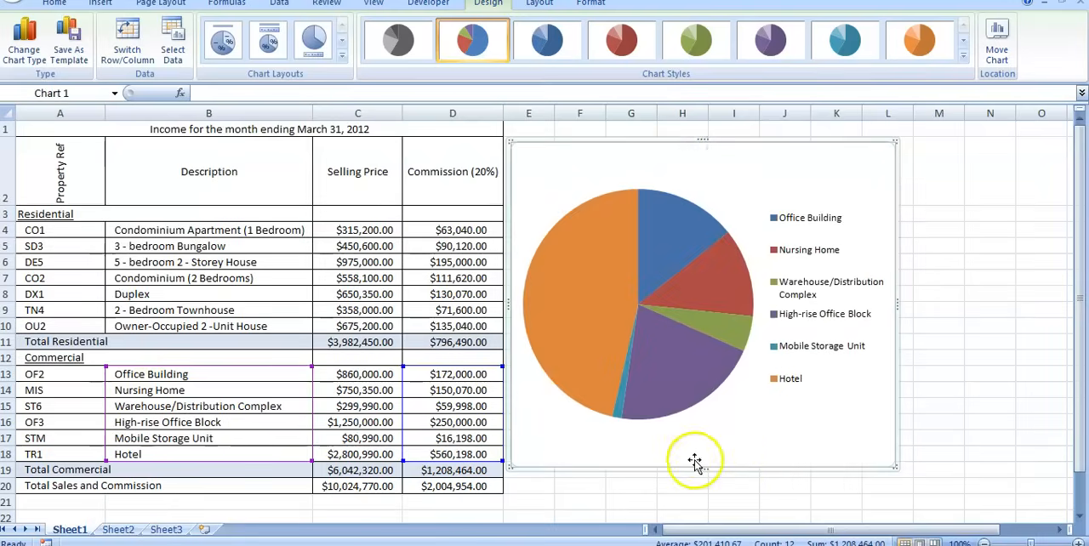
scroll(692, 455, down, 1)
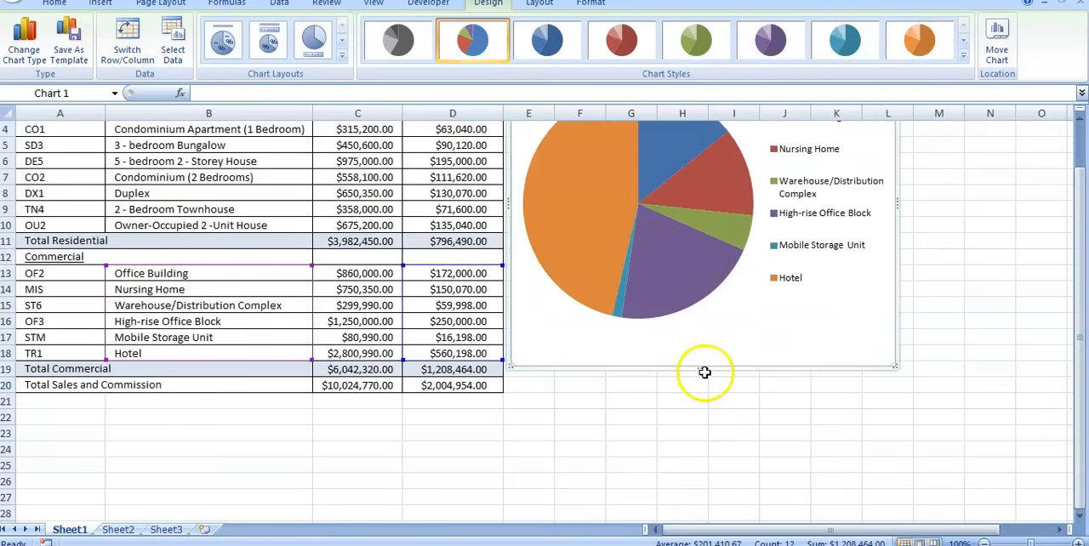
scroll(703, 372, up, 1)
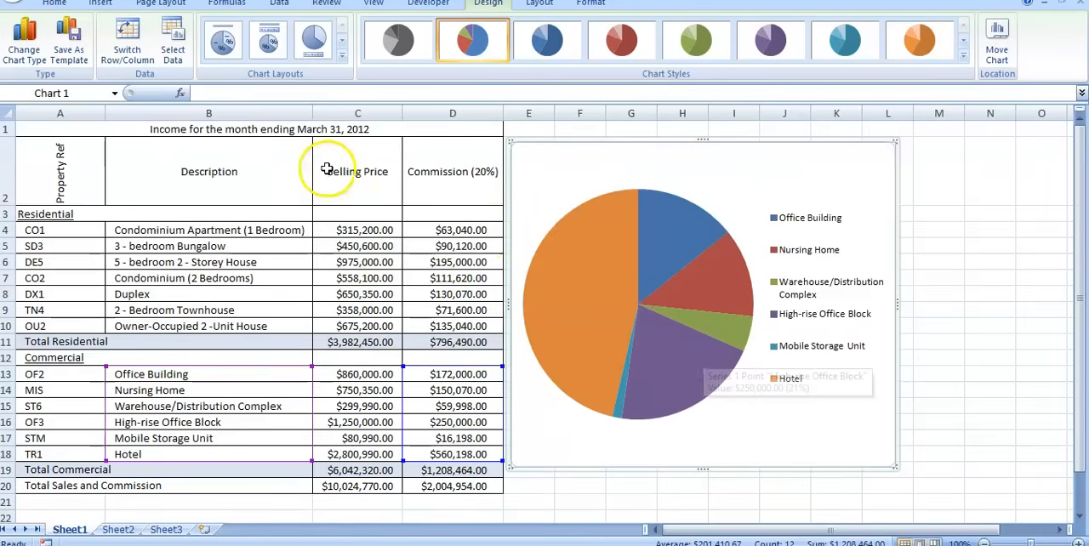
Try several pie chart layouts, and apply the one with a title, percentage labels and a legend beside the pie.
click(224, 42)
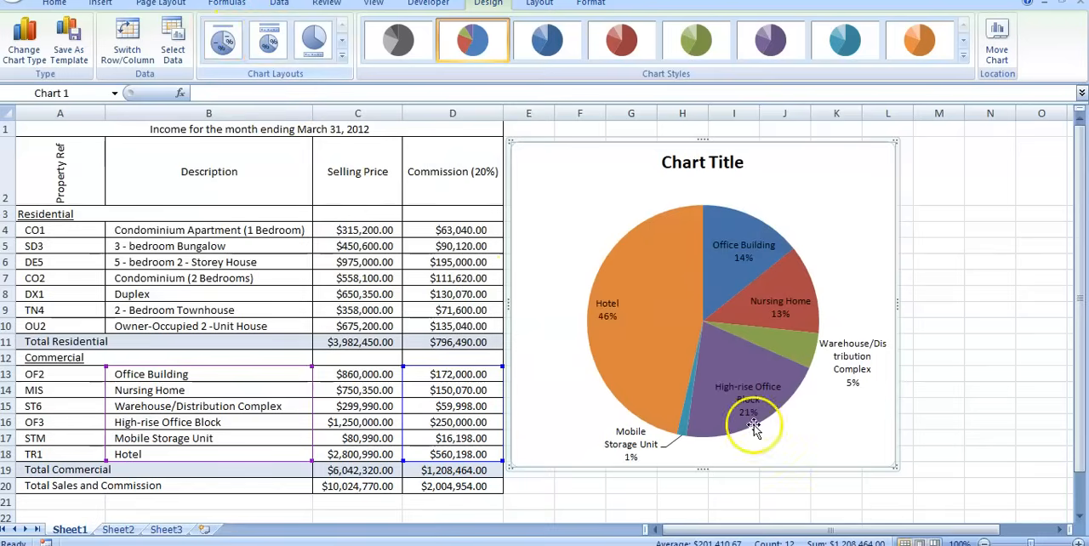
click(269, 43)
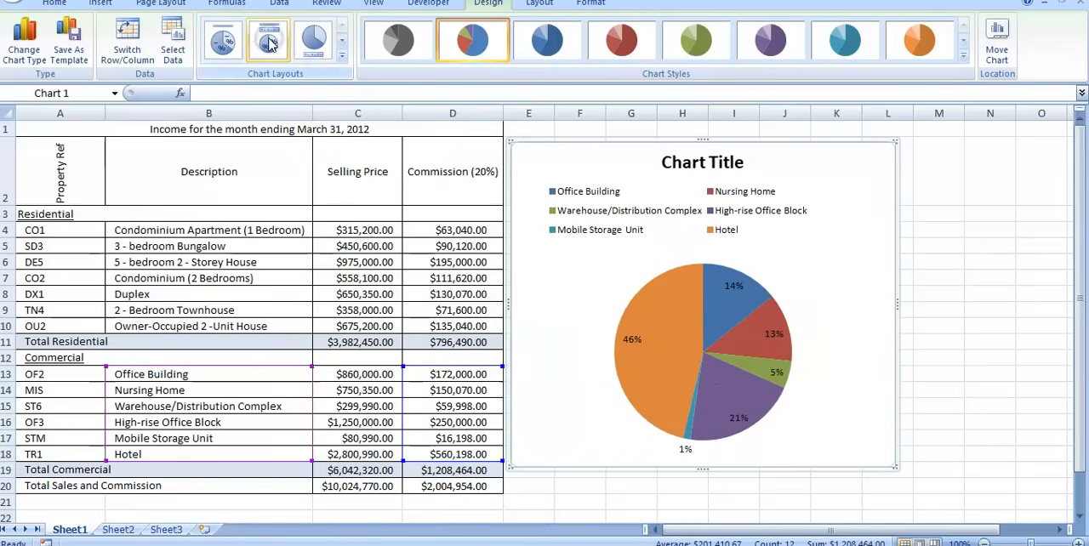
click(342, 57)
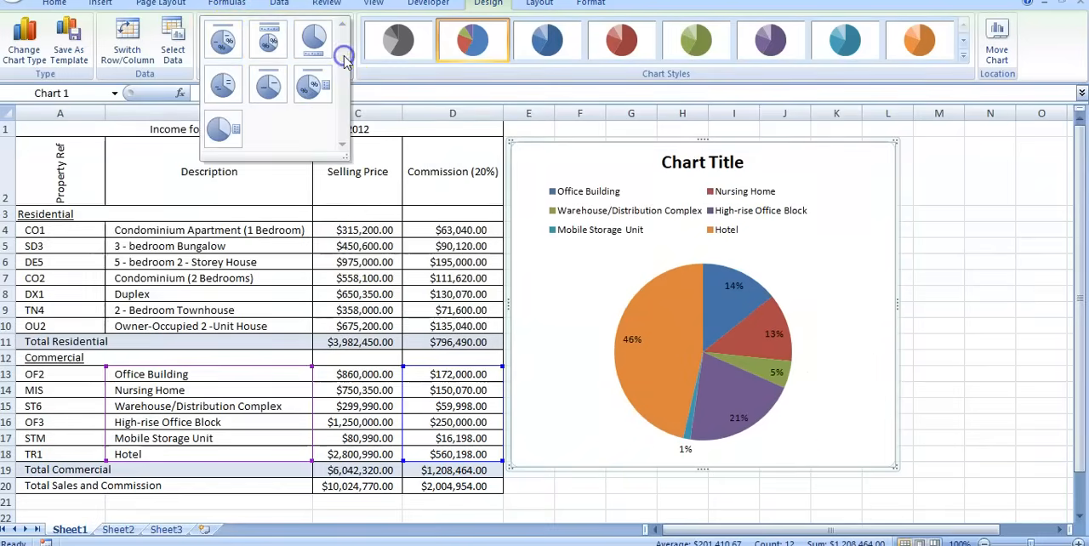
click(271, 89)
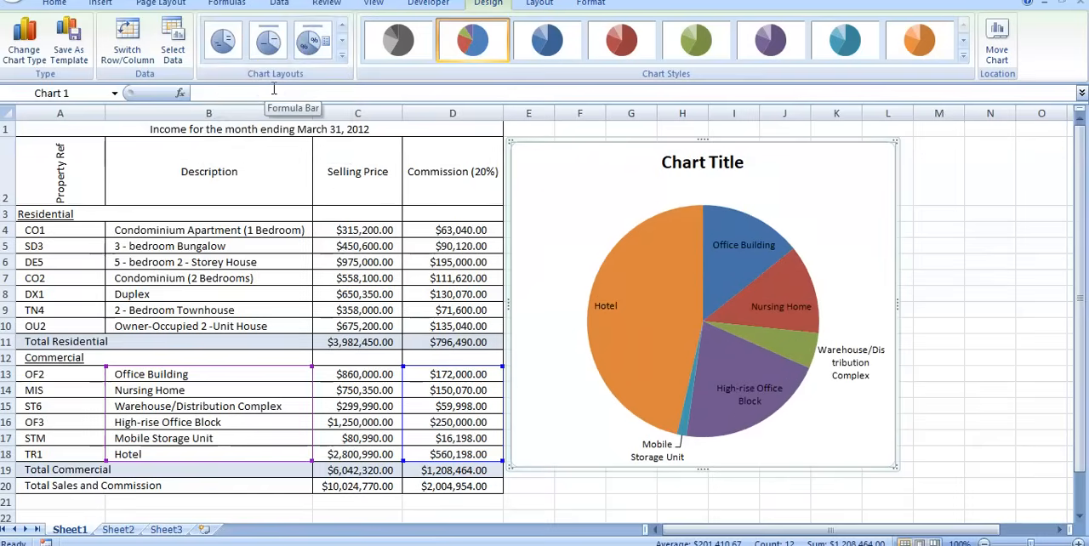
click(342, 58)
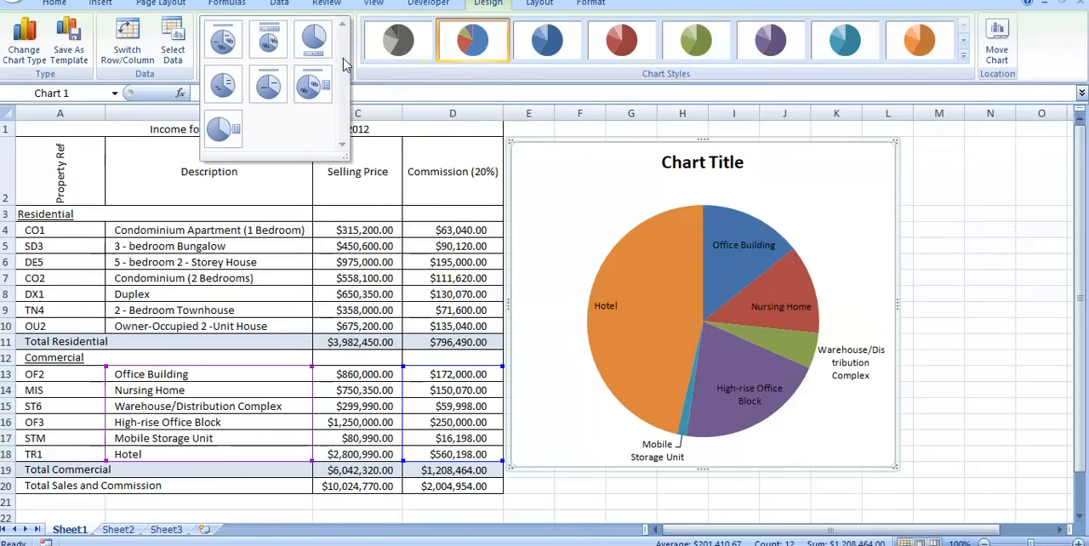
click(314, 86)
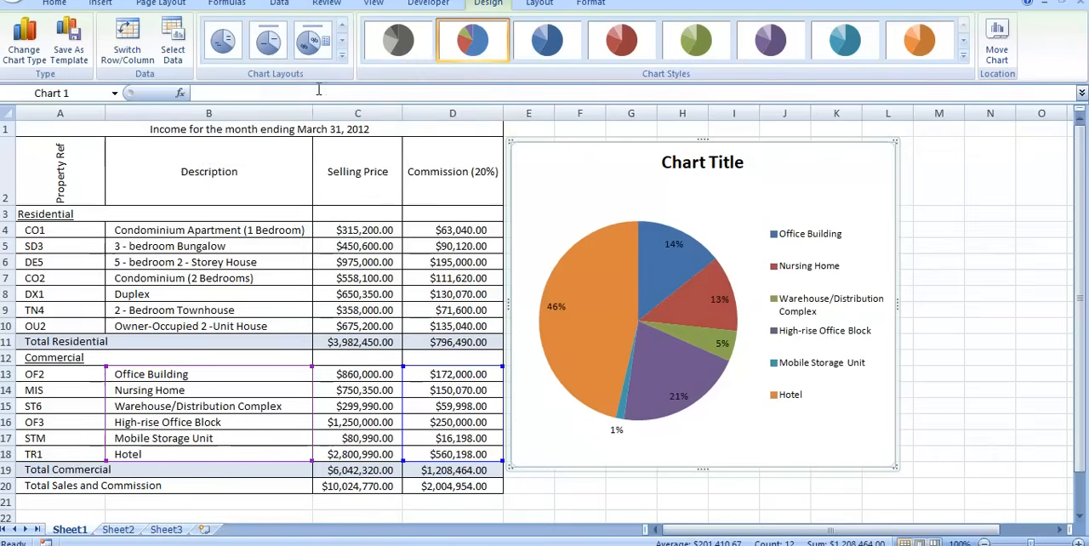
Replace the pie chart's placeholder title with "Commission for Commercial Sales".
click(722, 164)
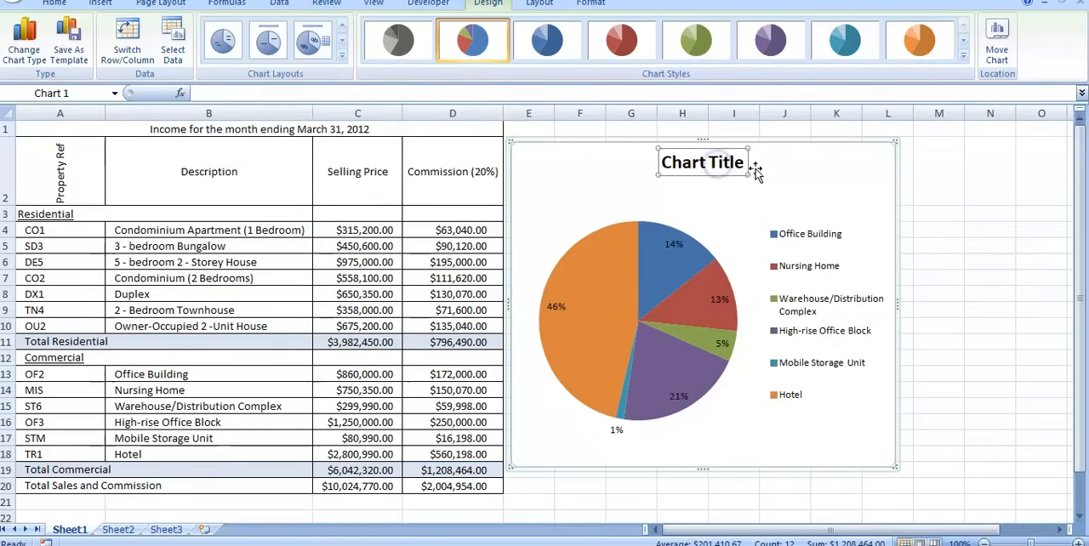
click(729, 167)
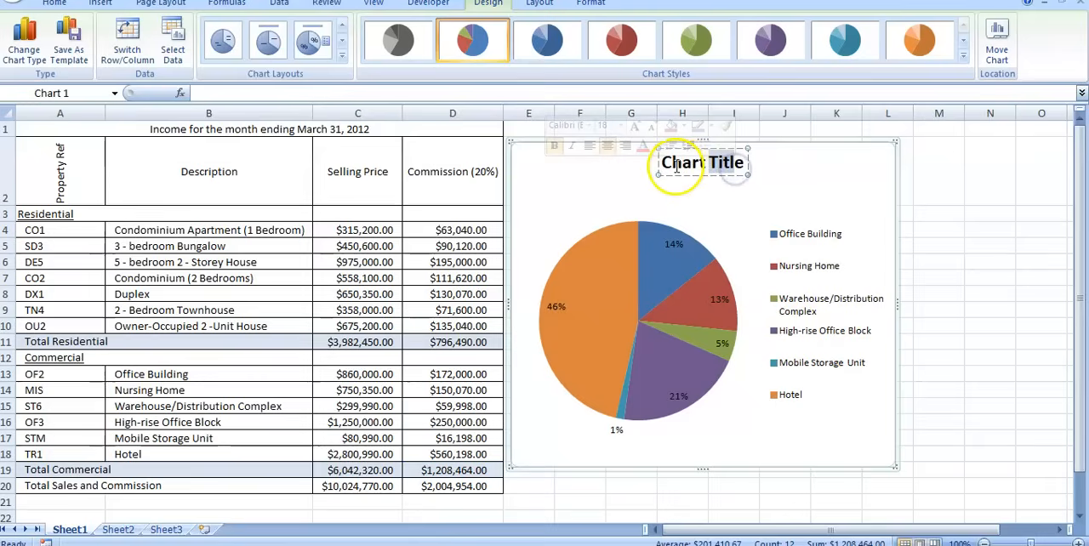
drag(664, 167, 709, 164)
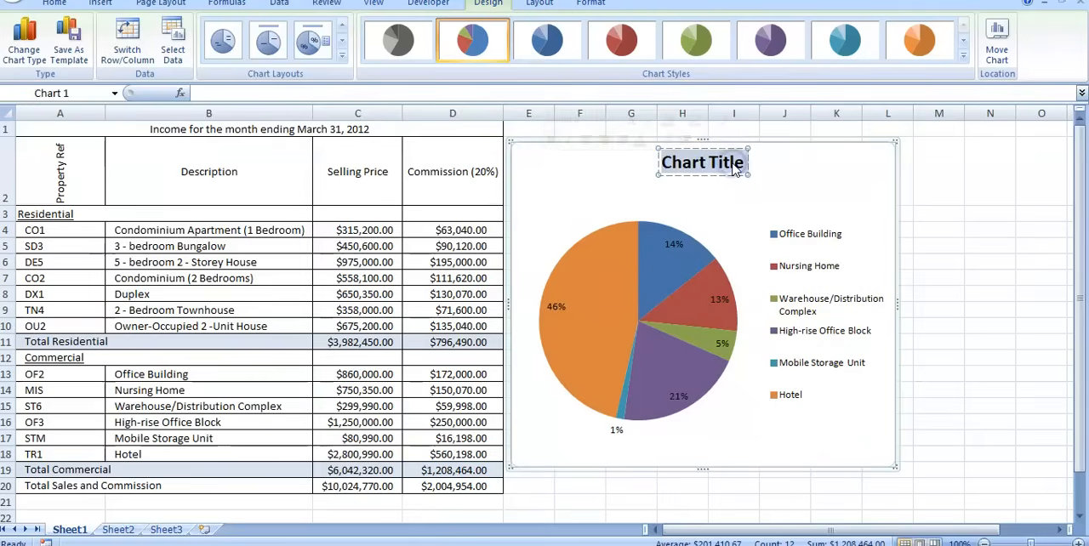
text(Commis)
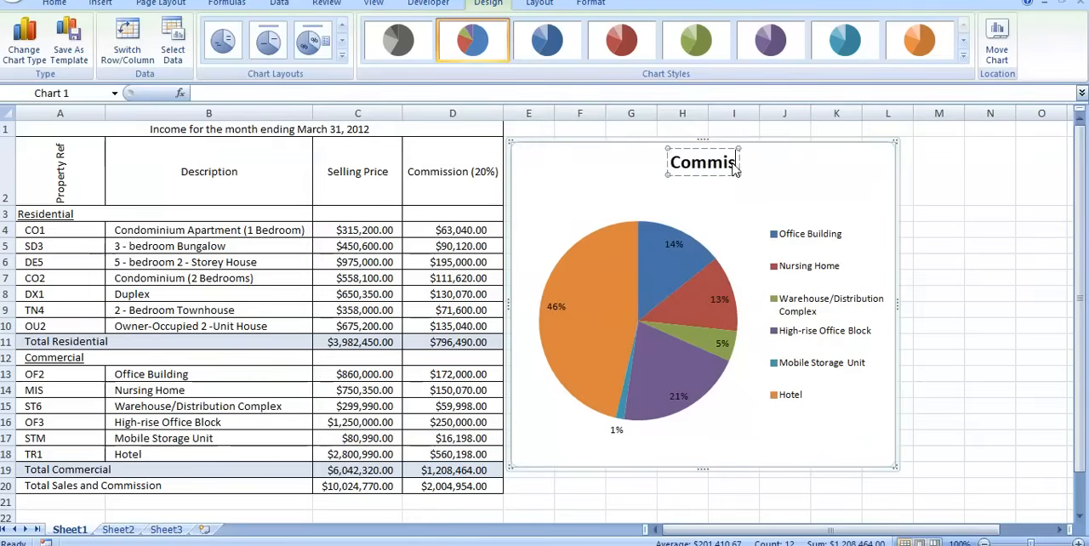
text(sion for)
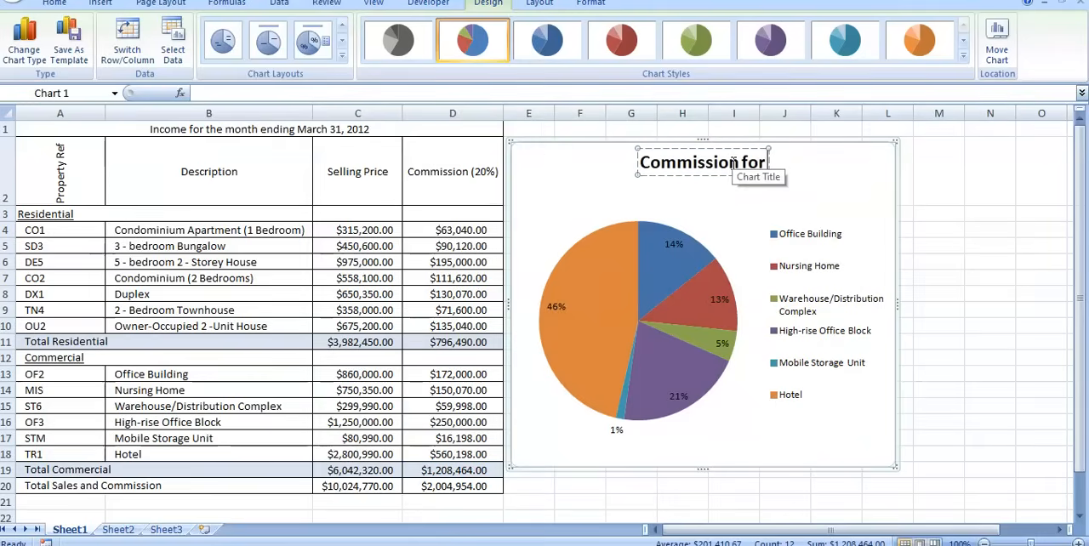
text( Comme)
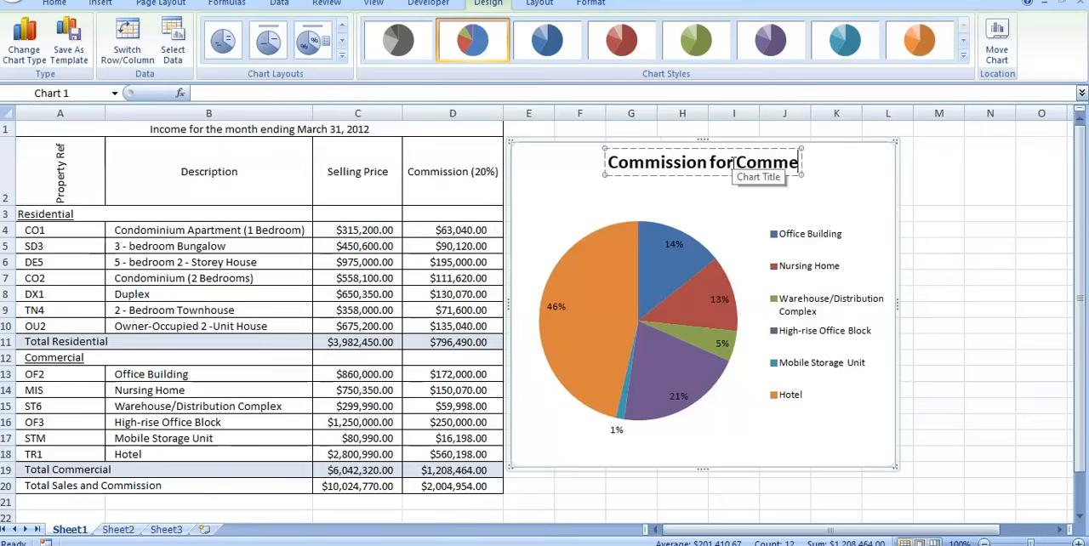
text(rcial)
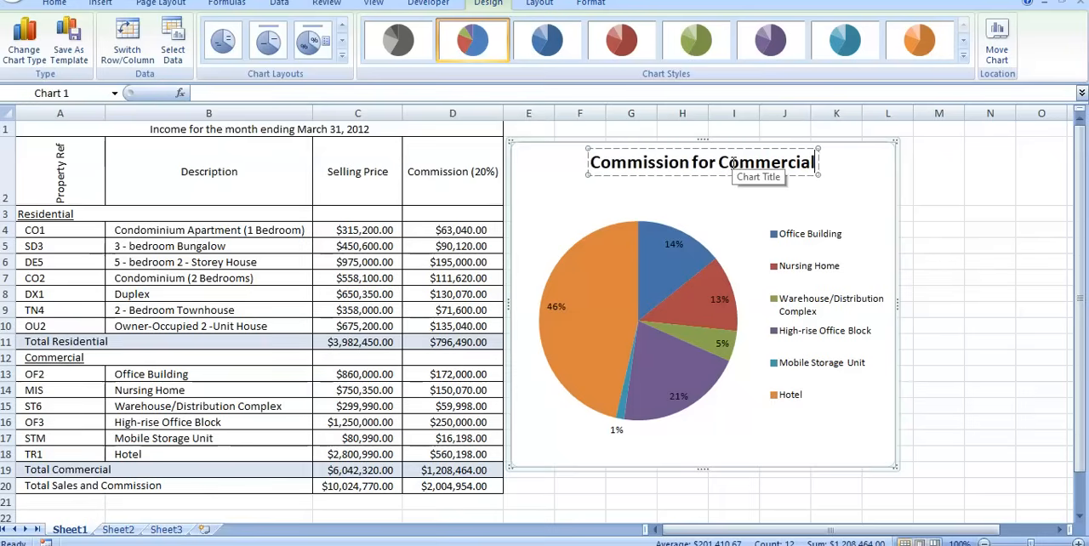
text( Sales)
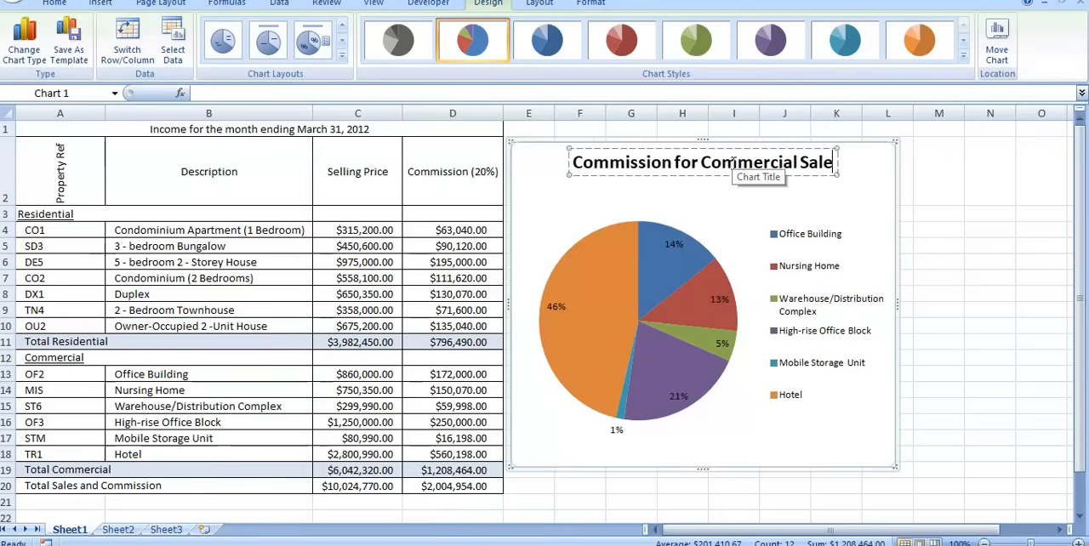
click(987, 374)
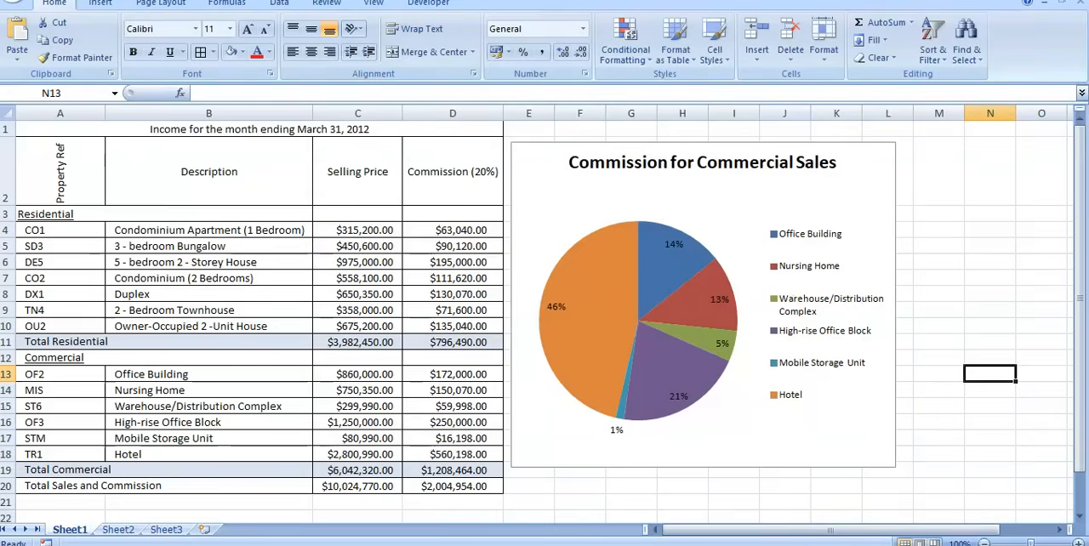
Check the sheet's page layout in Print Preview, and return to the worksheet.
click(13, 3)
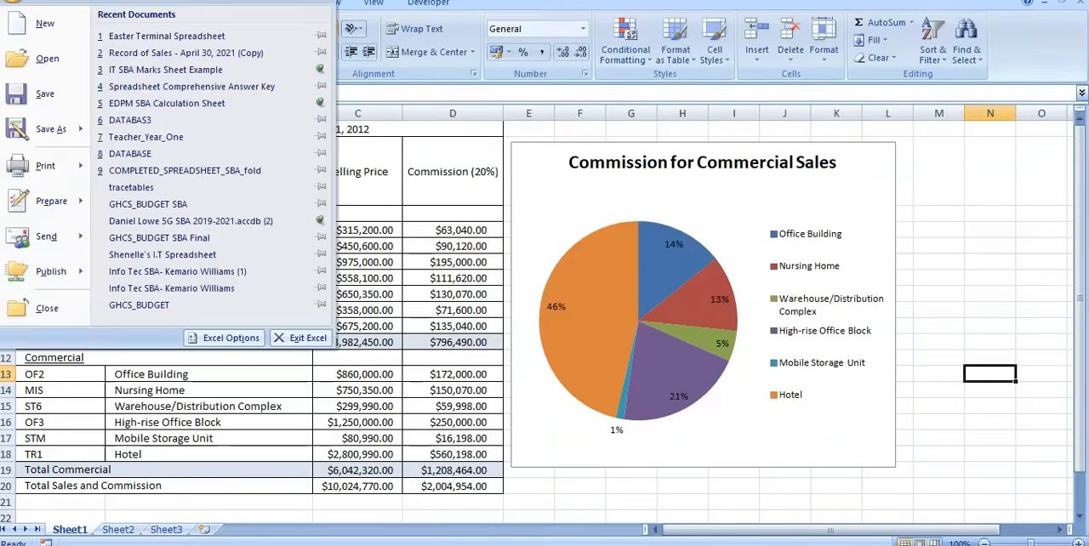
mouse_move(81, 170)
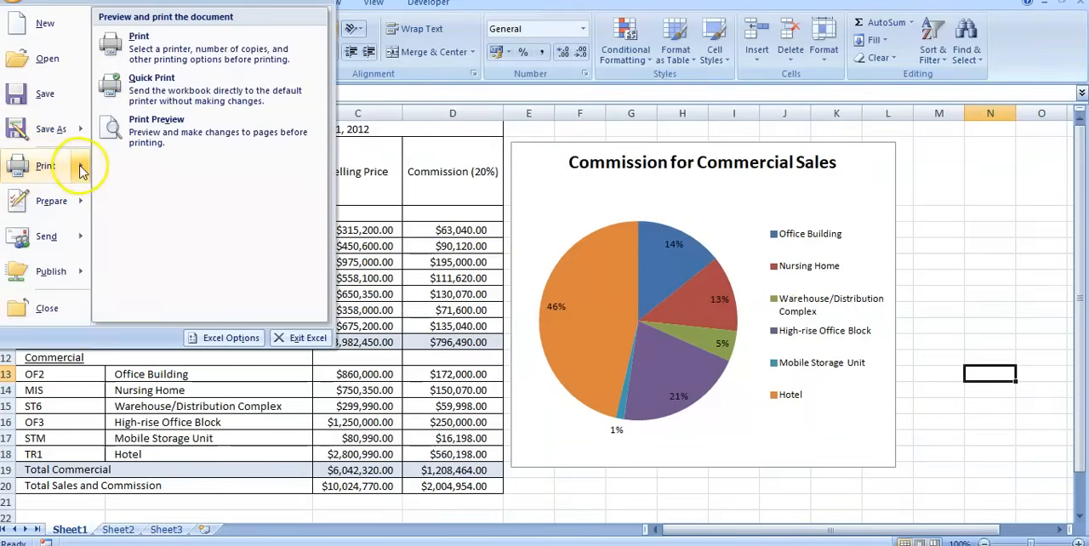
click(156, 137)
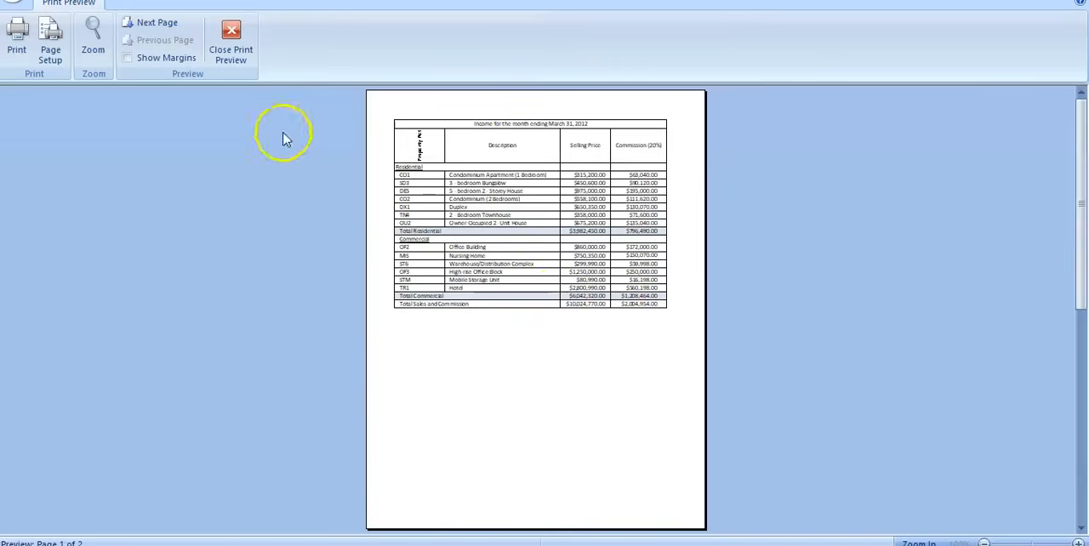
click(230, 43)
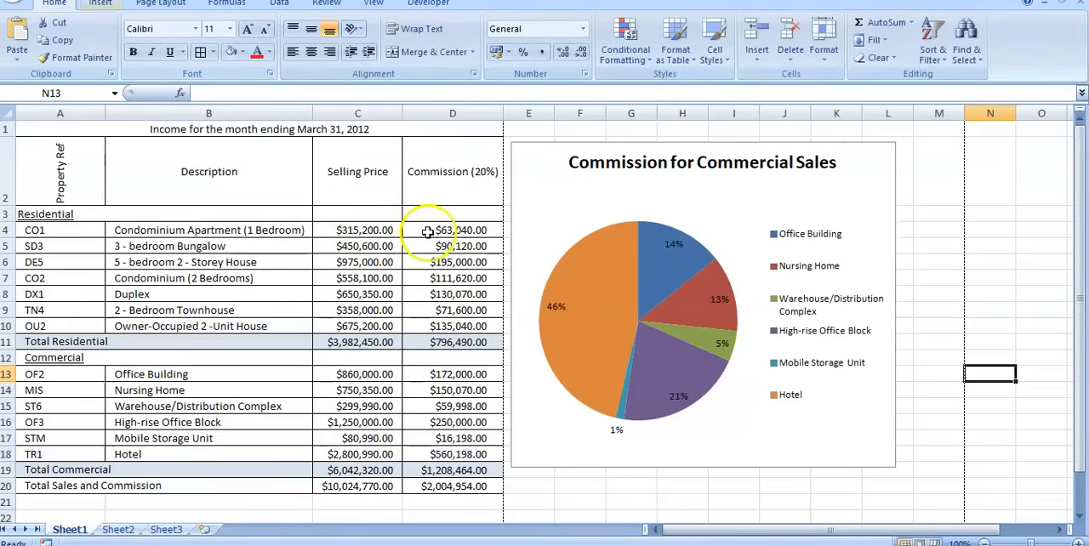
Set the worksheet's page orientation to Landscape and check the new page break across the chart.
click(157, 4)
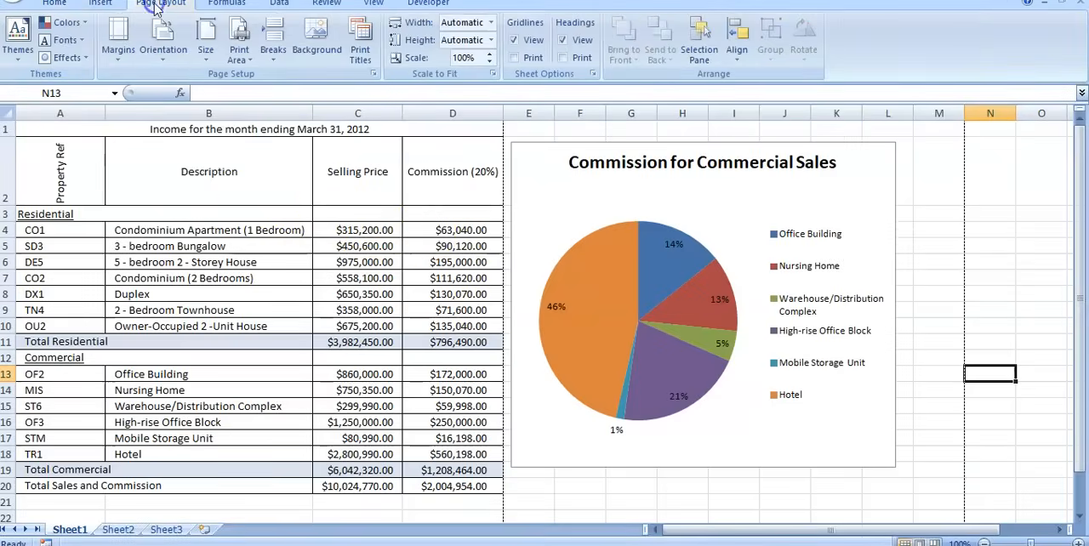
click(162, 47)
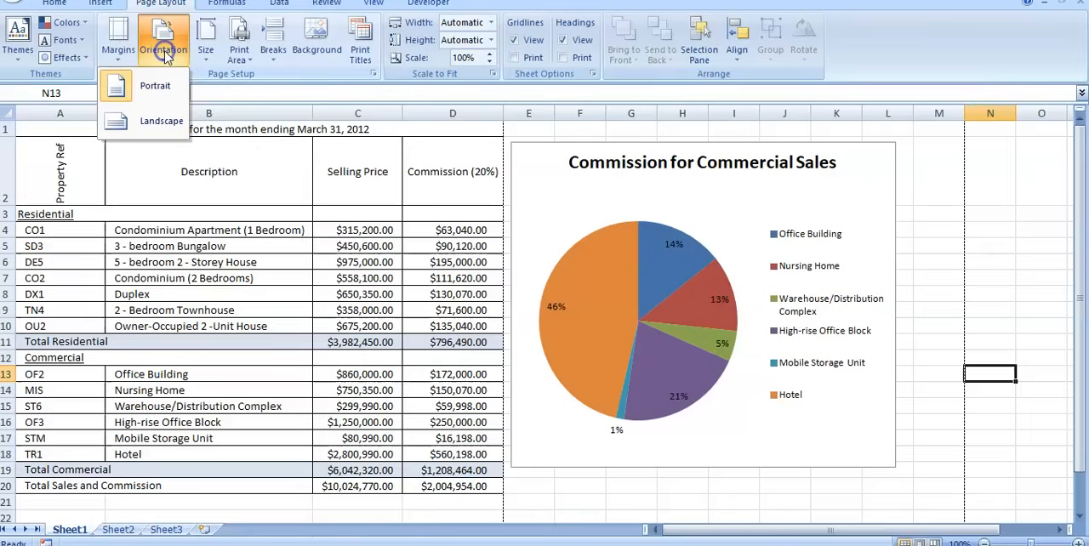
click(138, 120)
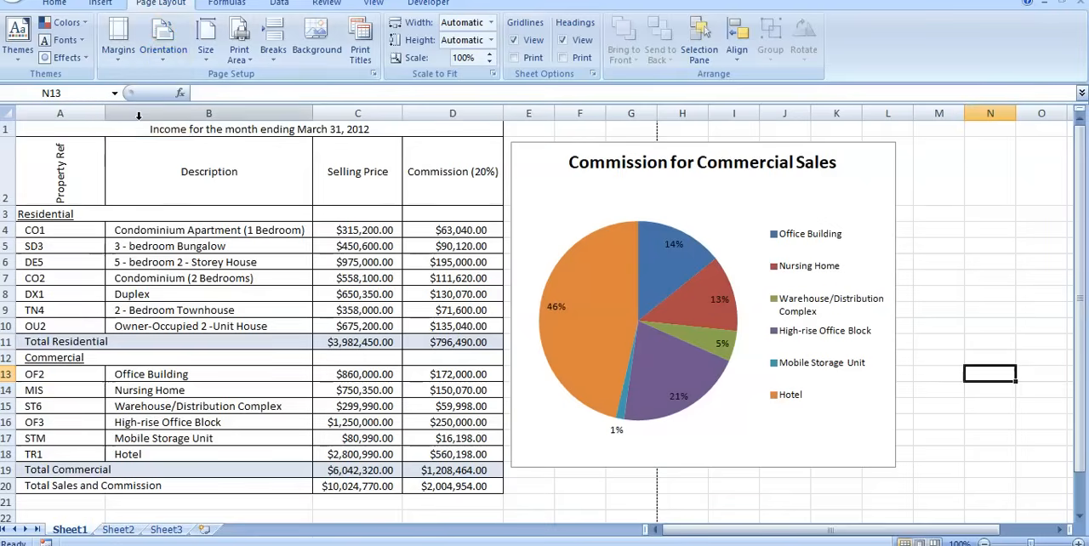
scroll(632, 388, down, 1)
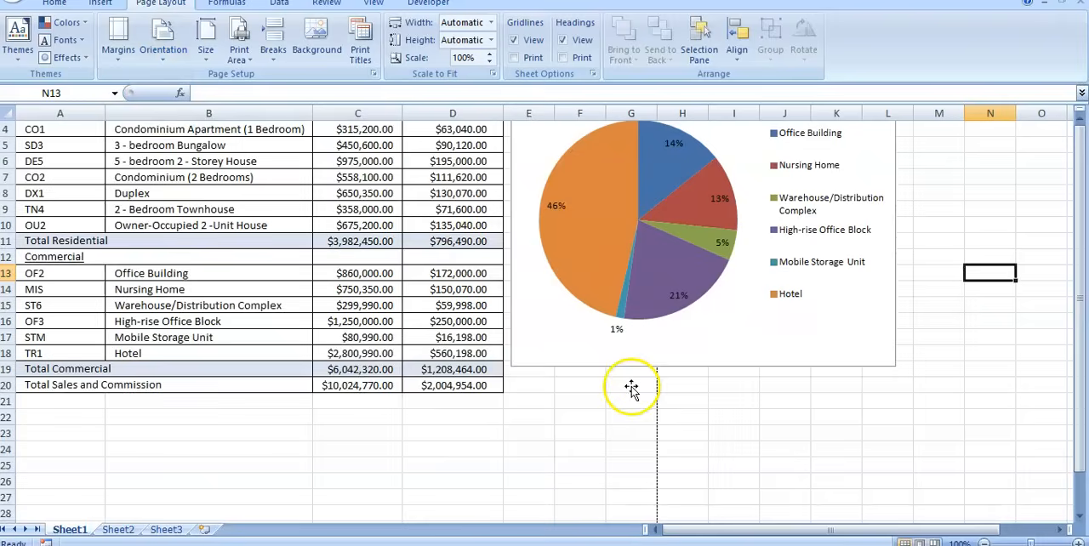
scroll(587, 468, up, 1)
scroll(596, 463, down, 1)
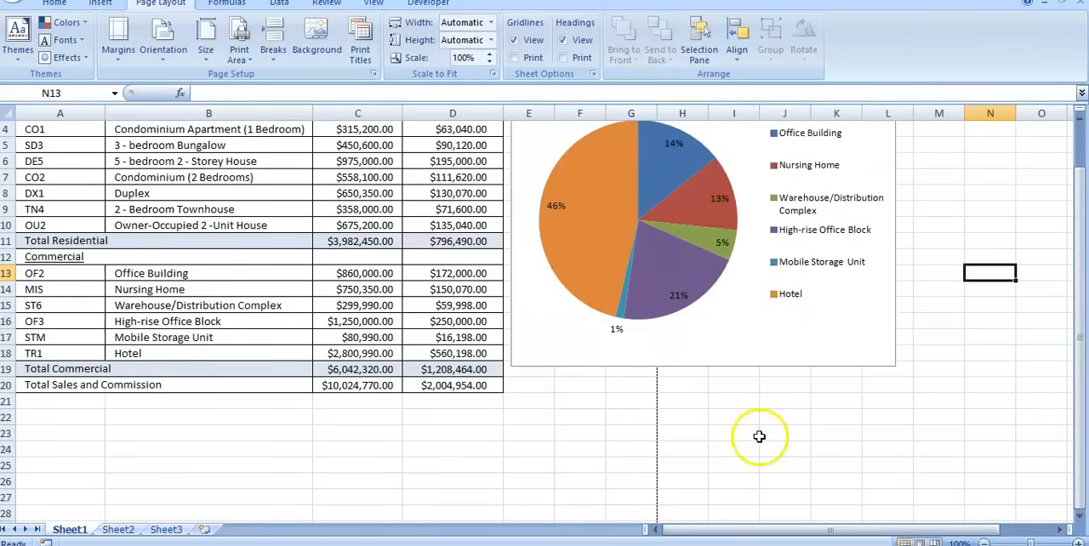
Preview the printed page to see how the table and pie chart fit, and return to the worksheet.
click(13, 5)
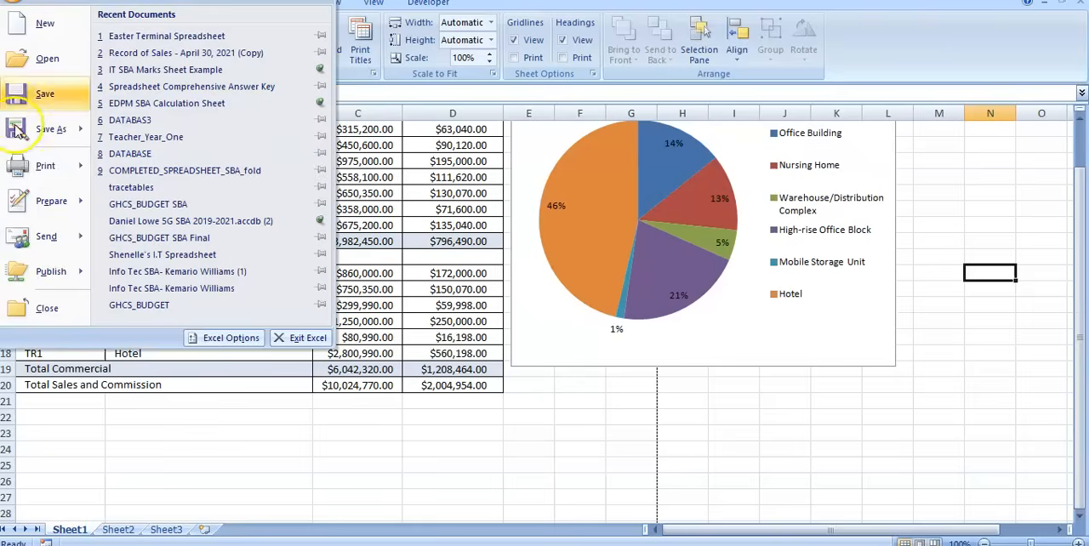
mouse_move(47, 166)
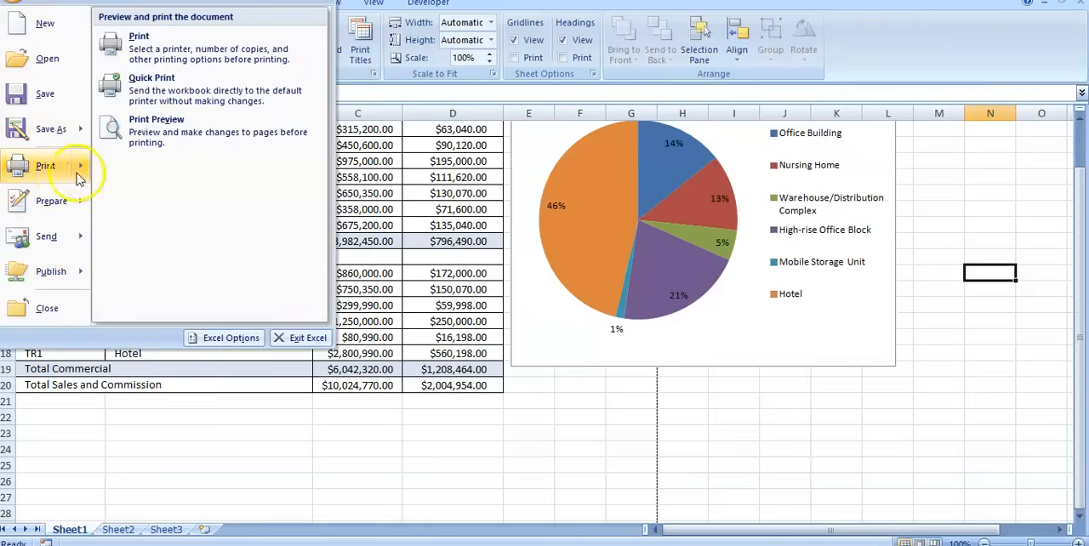
click(154, 143)
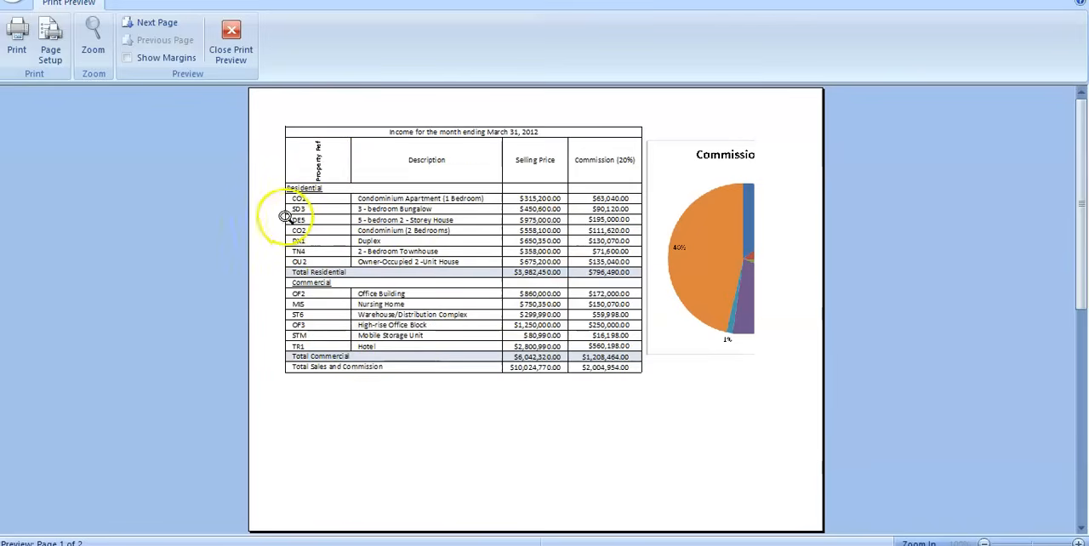
click(224, 26)
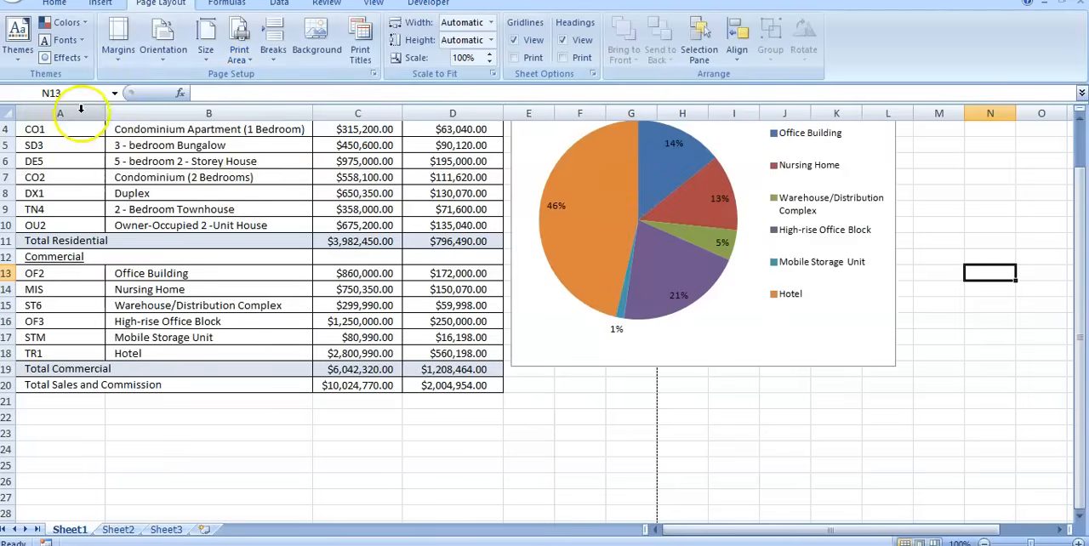
Narrow columns A, B and D so that each is just wide enough for its contents.
drag(106, 115, 68, 110)
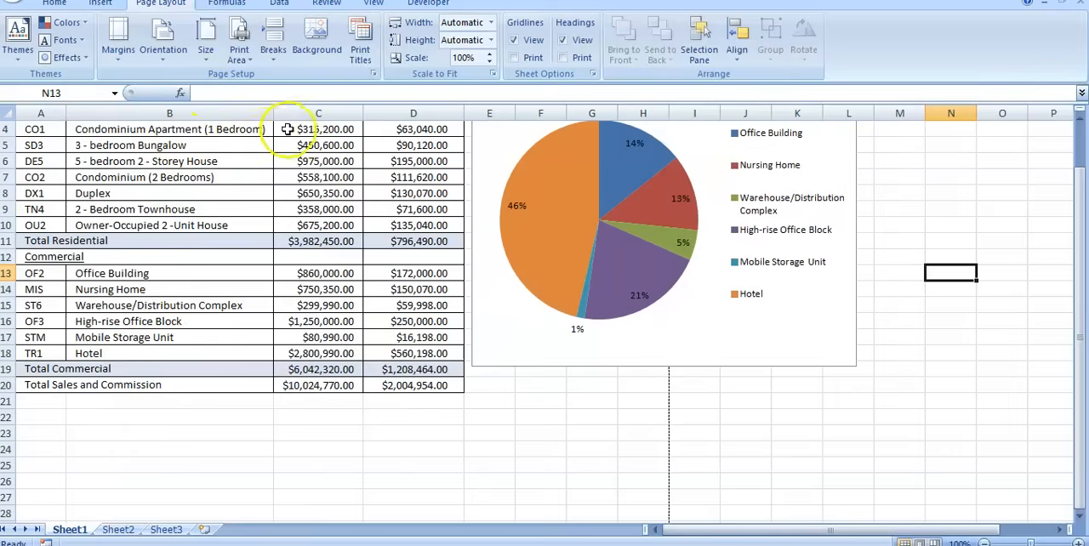
drag(274, 114, 266, 115)
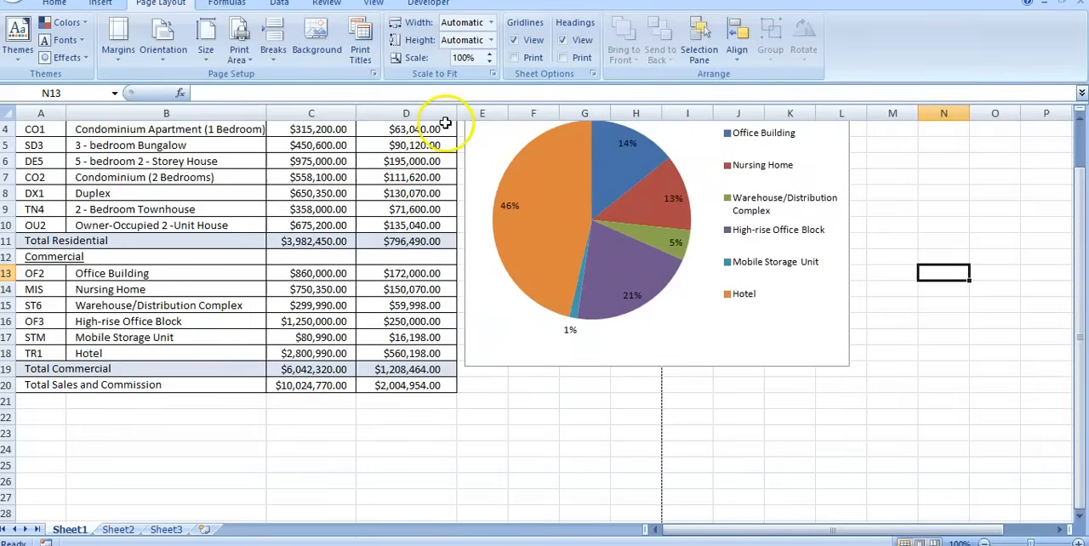
drag(66, 113, 58, 113)
scroll(259, 241, up, 1)
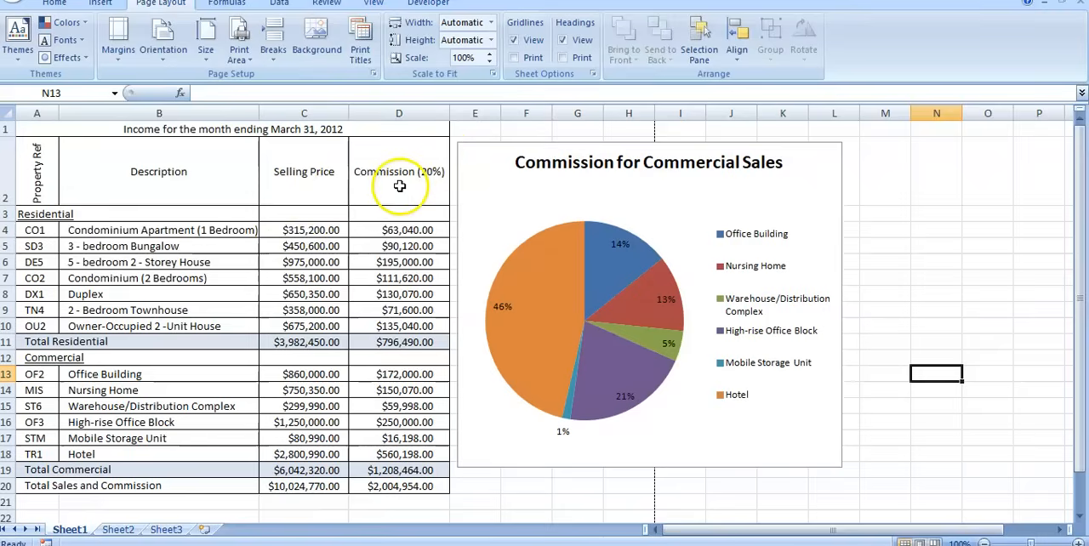
drag(448, 111, 442, 110)
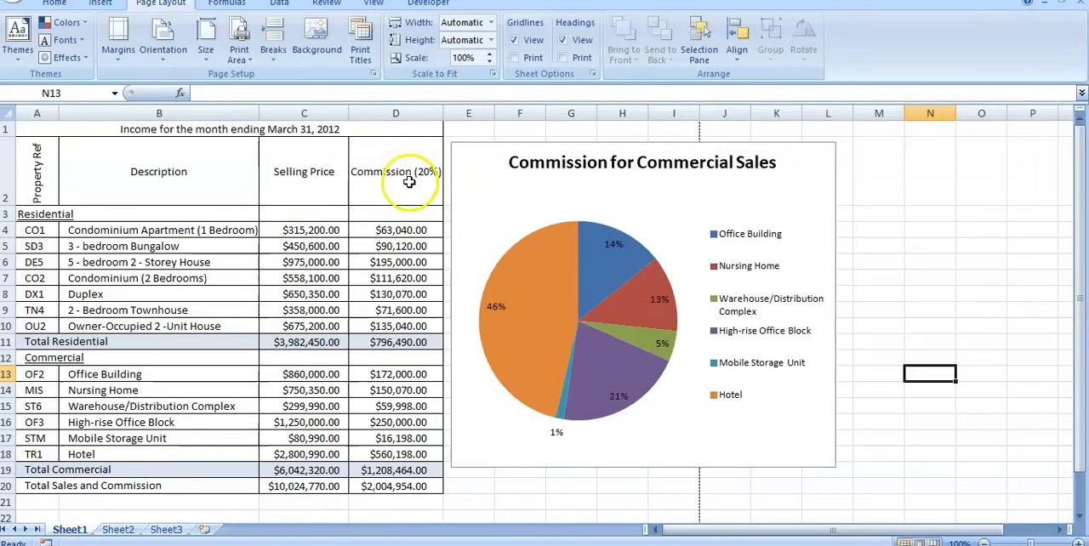
Narrow the pie chart so its outer edge falls just inside the page break after column I, and deselect it.
click(796, 197)
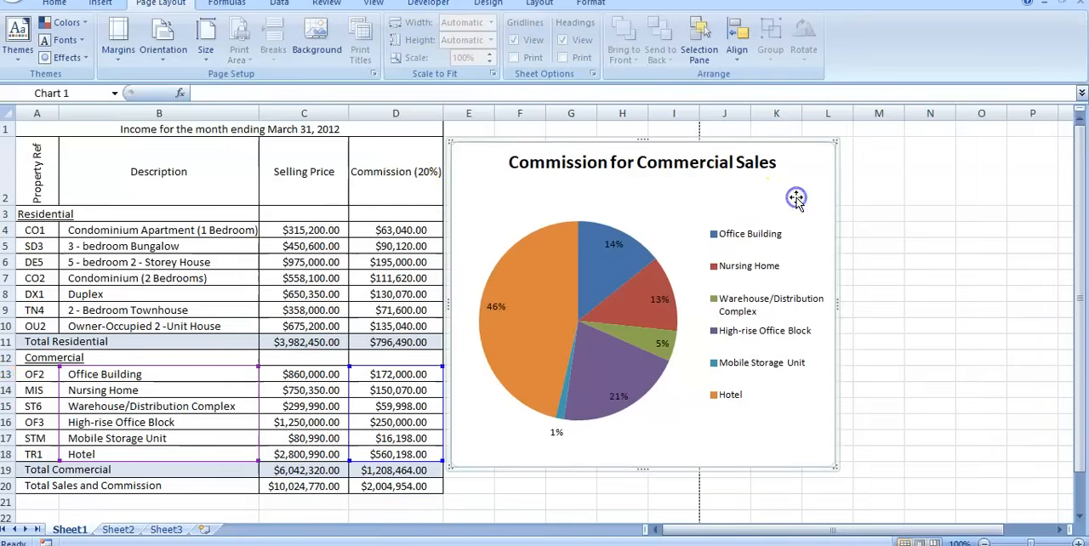
drag(837, 304, 691, 320)
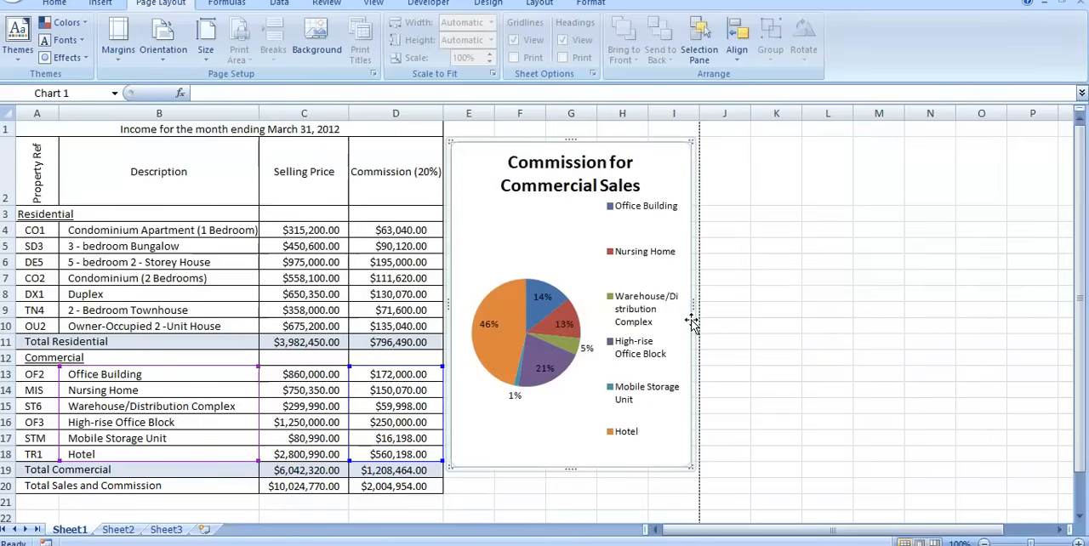
key(Escape)
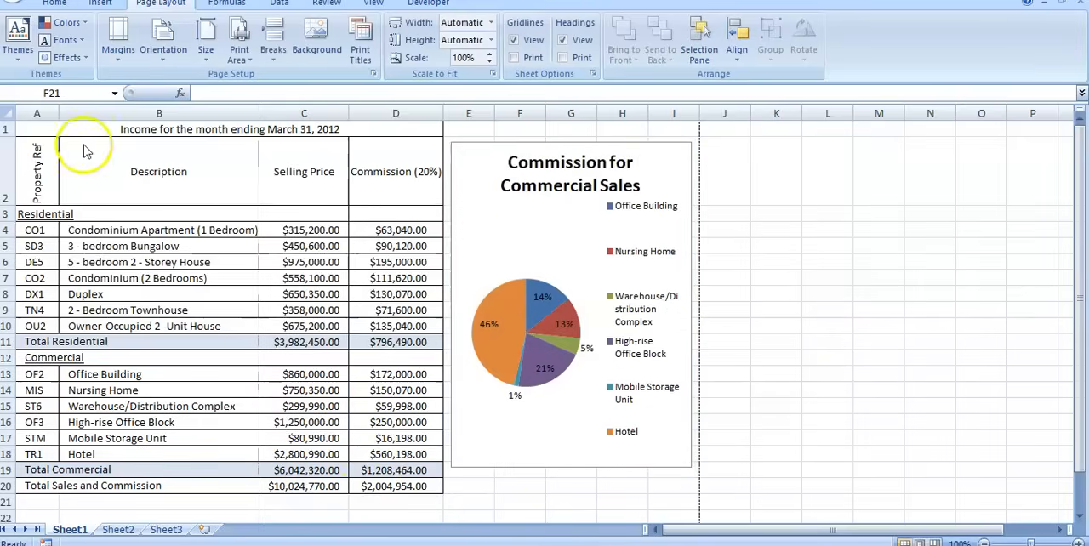
Open Print Preview to check the narrowed table and resized pie chart on the landscape page.
click(12, 5)
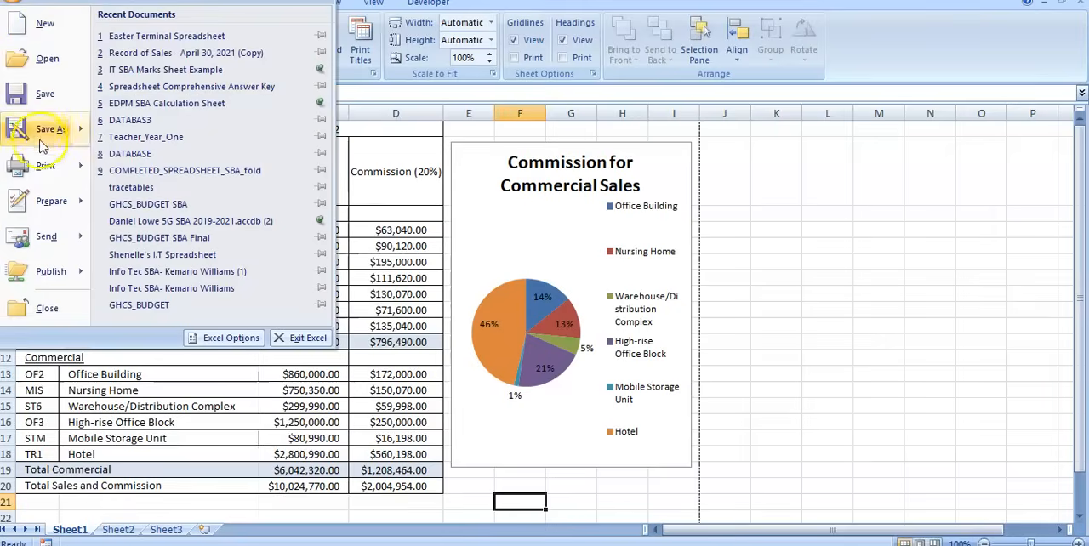
mouse_move(58, 173)
click(158, 134)
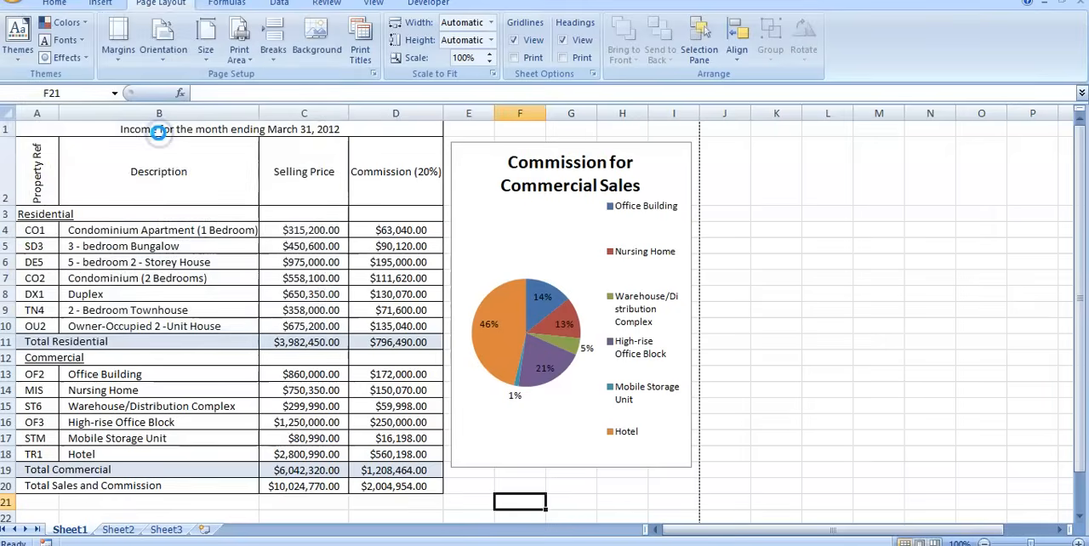